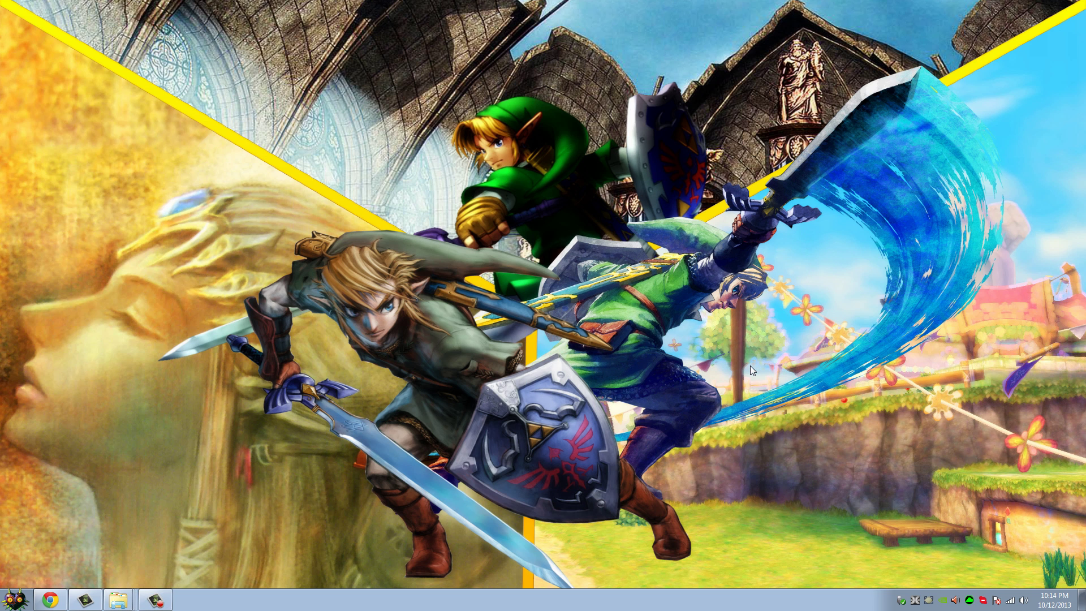
Step: Launch Dolphin from the Start menu and select Smash Bros. Brawl in the game list
left_click(14, 598)
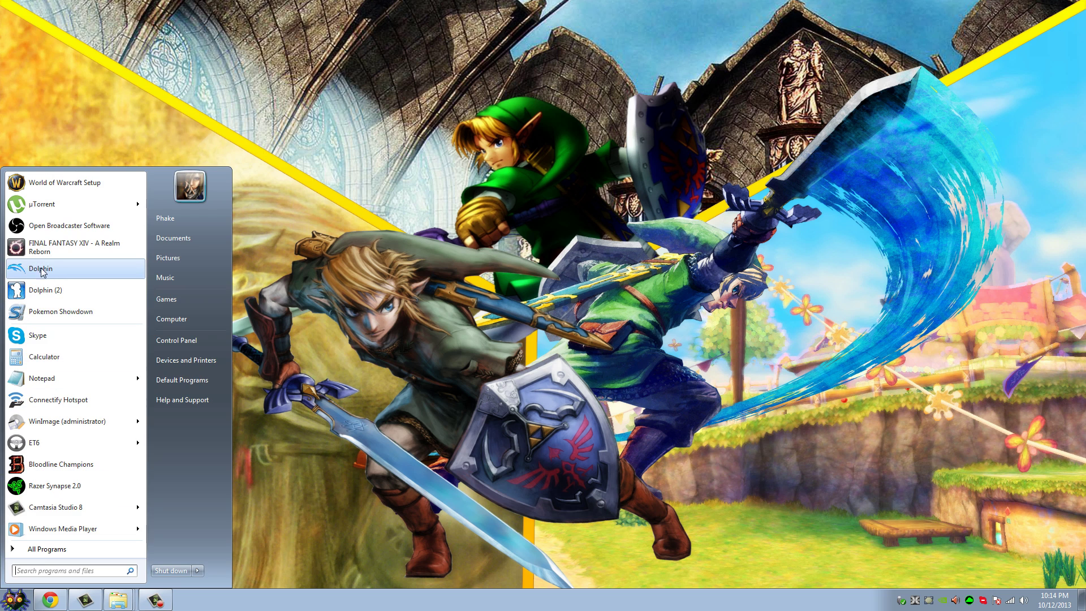
right_click(41, 268)
left_click(79, 293)
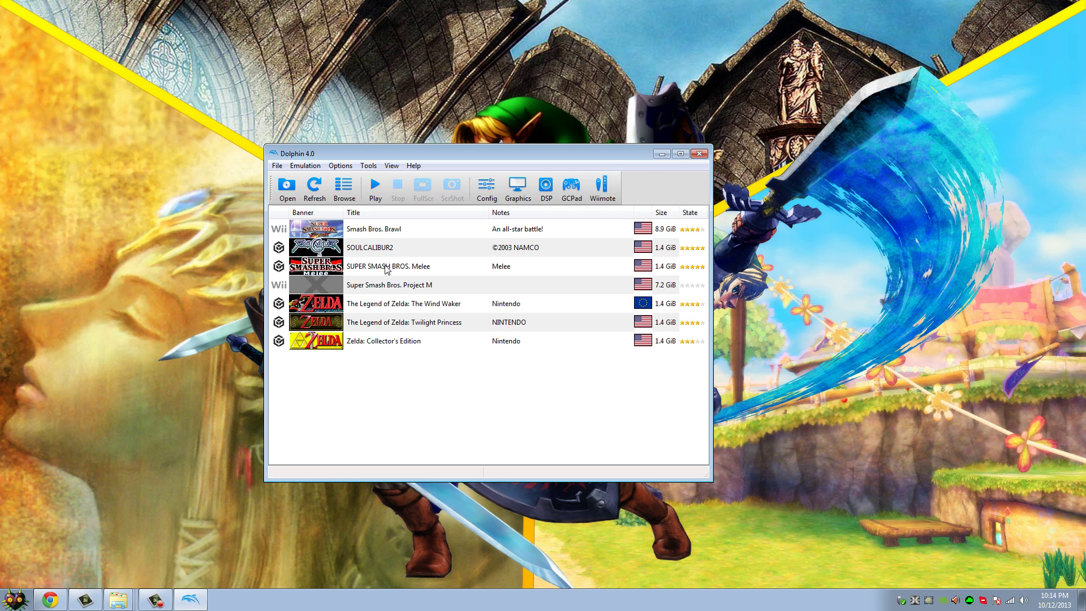
left_click(346, 234)
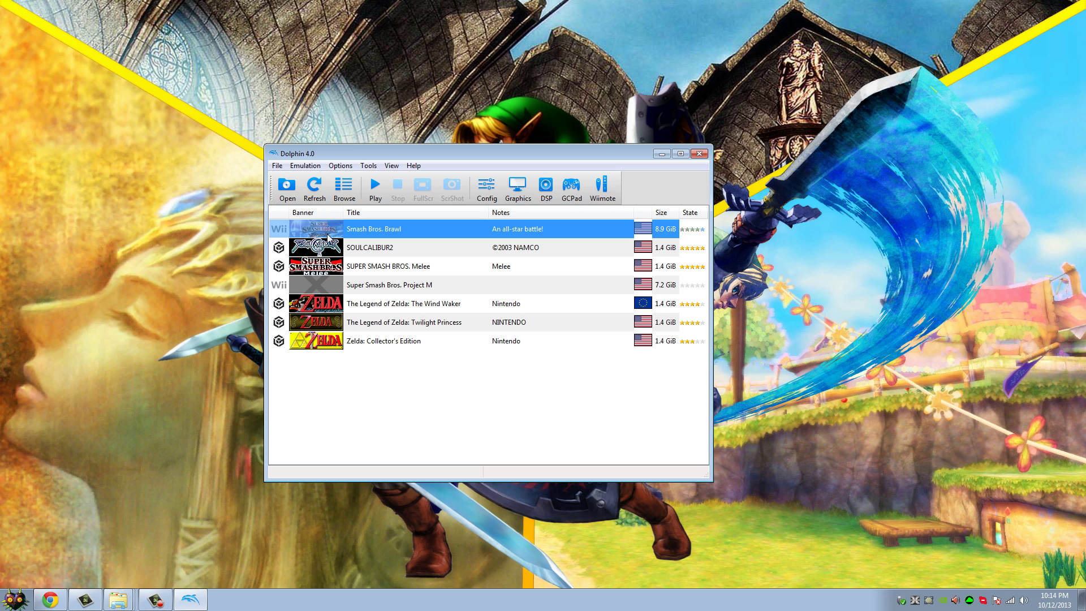
Step: Cancel the Open game file dialog without loading anything and close Dolphin
left_click(287, 190)
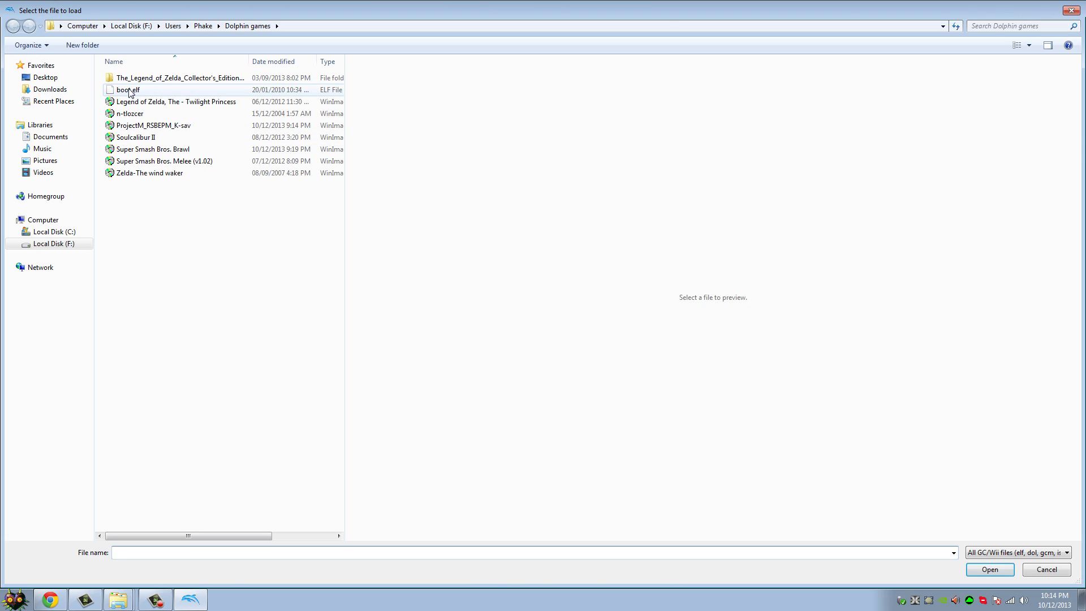
left_click(1071, 10)
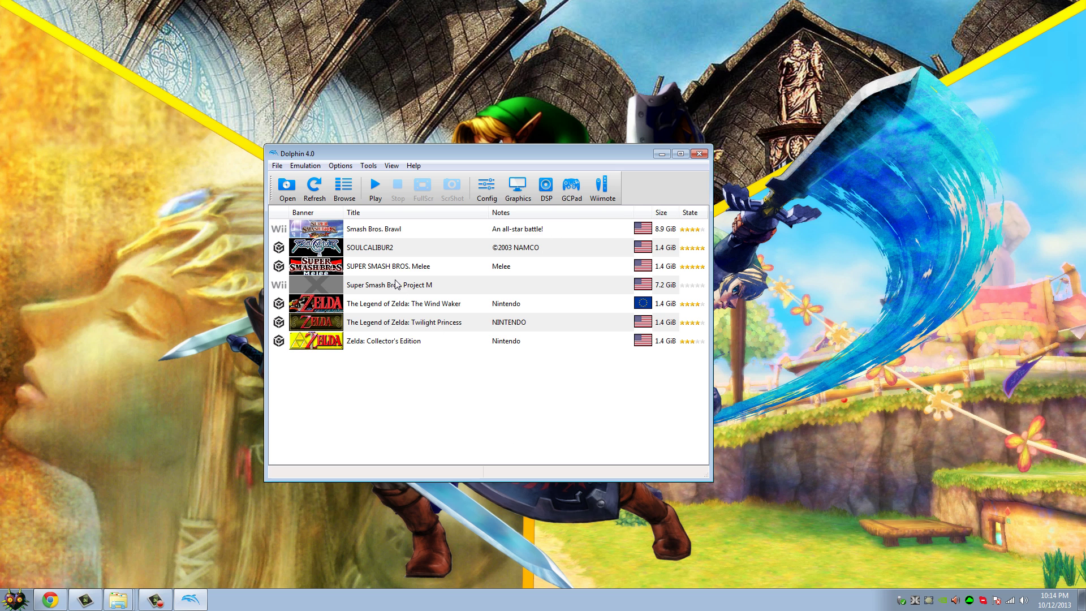
left_click(699, 153)
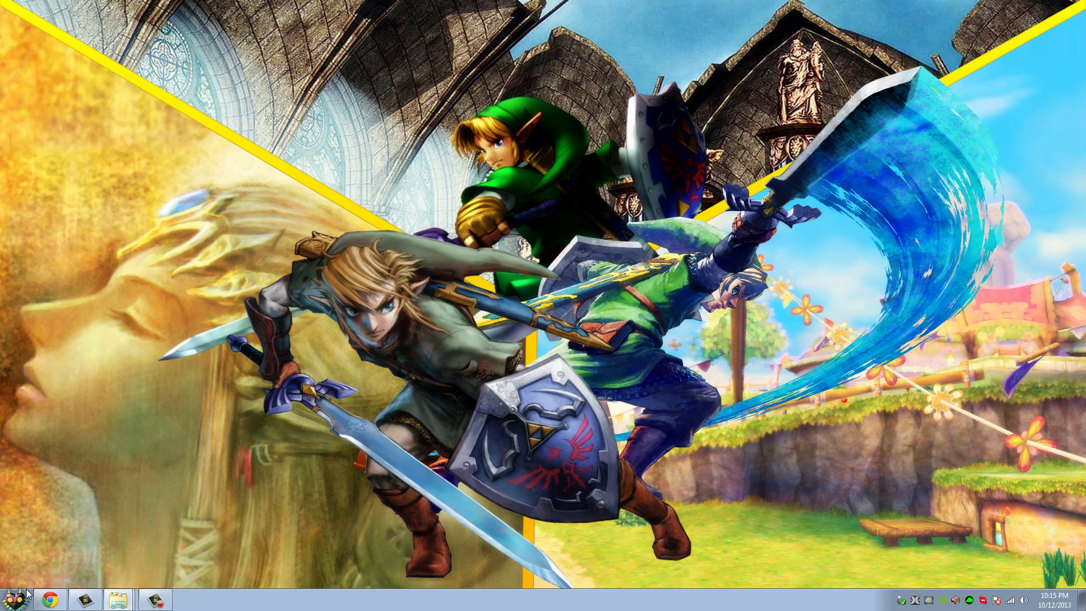
Step: Bring up the Phake folder window from the Explorer taskbar jump list and minimize it
mouse_move(118, 600)
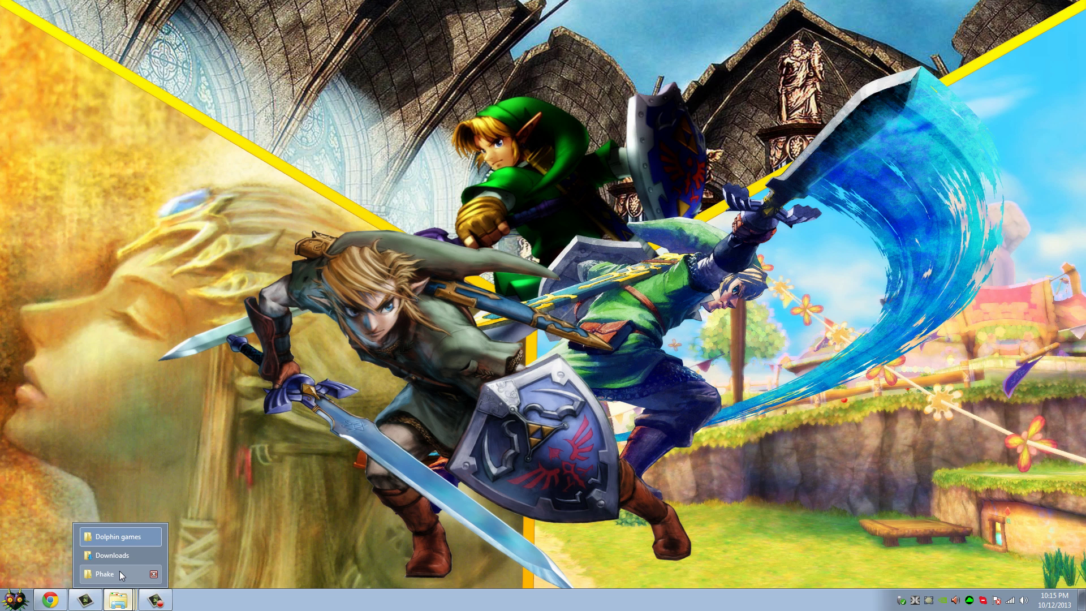
left_click(105, 574)
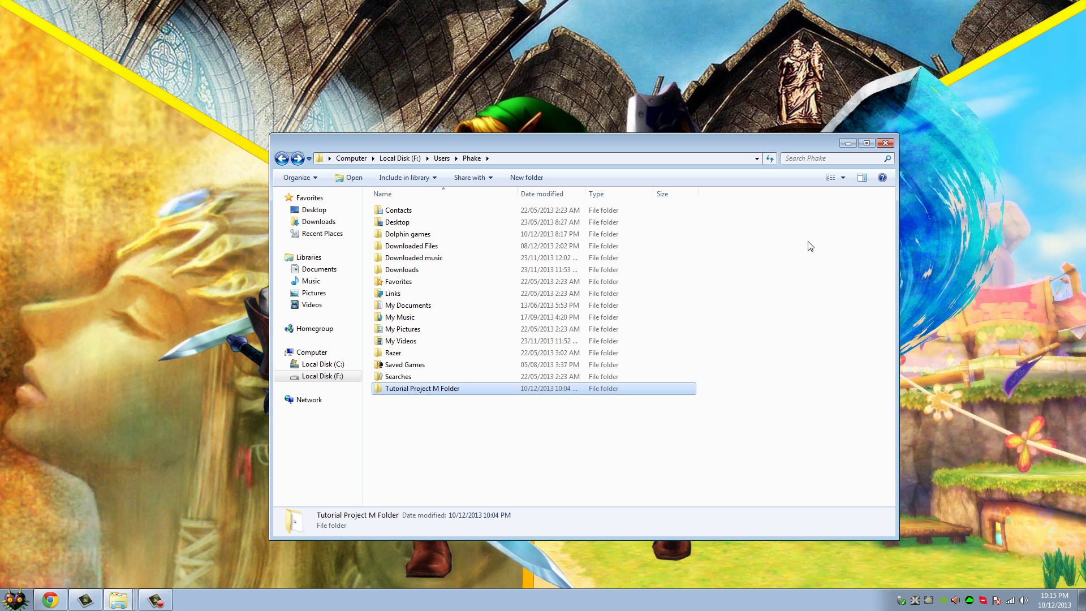
left_click(848, 142)
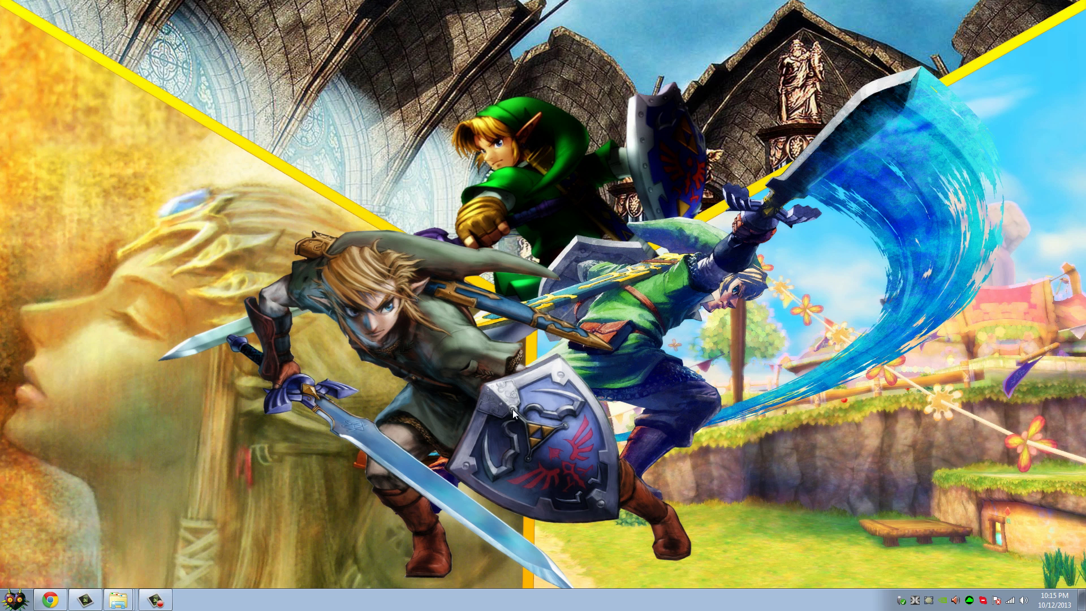
Step: Open Downloads and select the SSBB_Mod_ISO_Builder, homebrew_wifi and Project M V3.0 archives
mouse_move(126, 599)
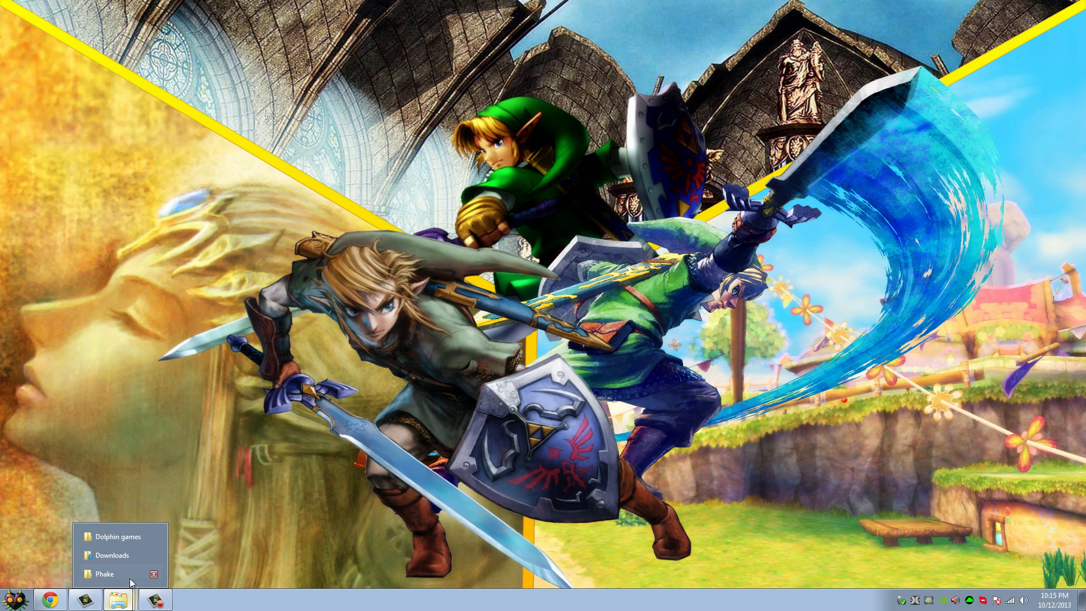
left_click(111, 555)
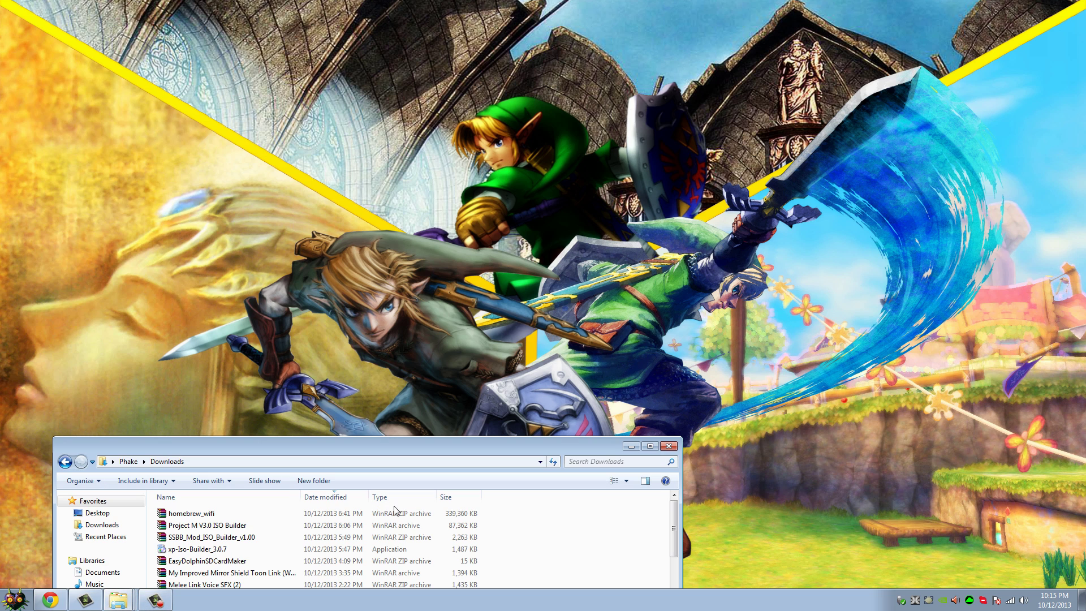
left_click(225, 534)
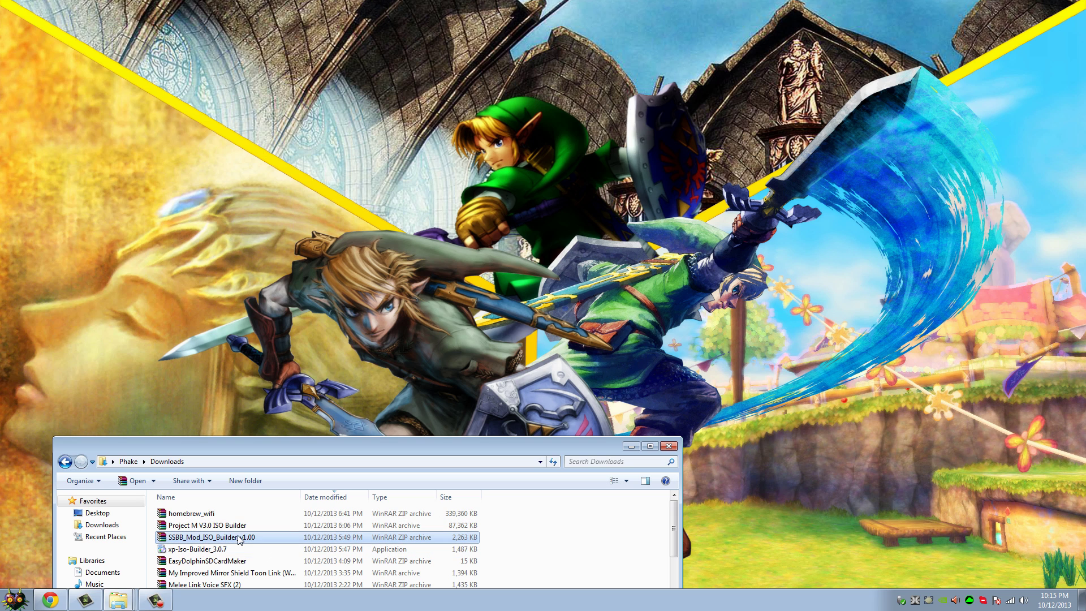
left_click(198, 515)
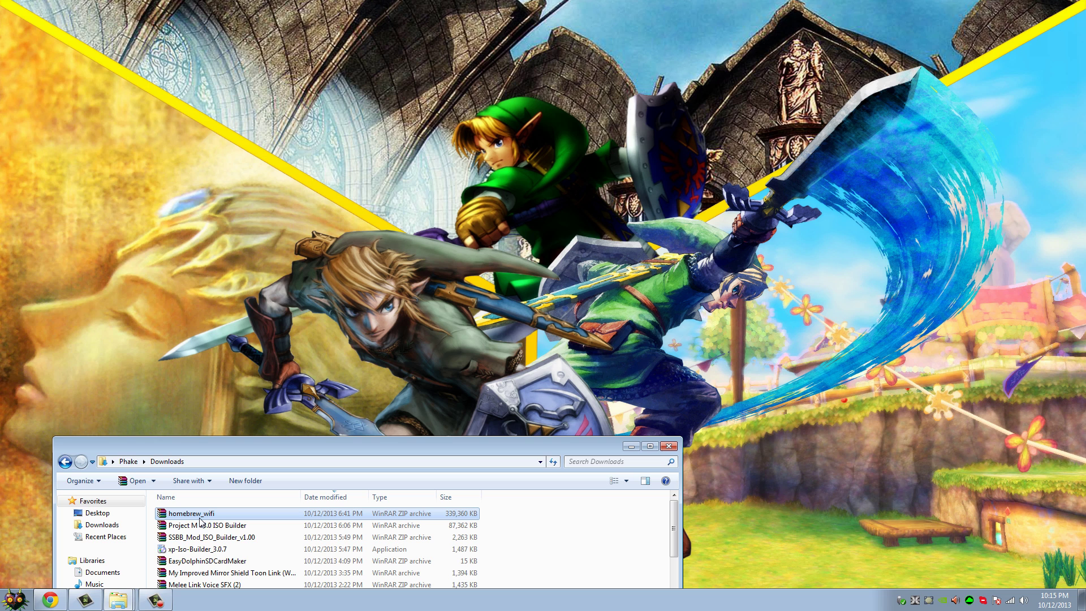
left_click(209, 526)
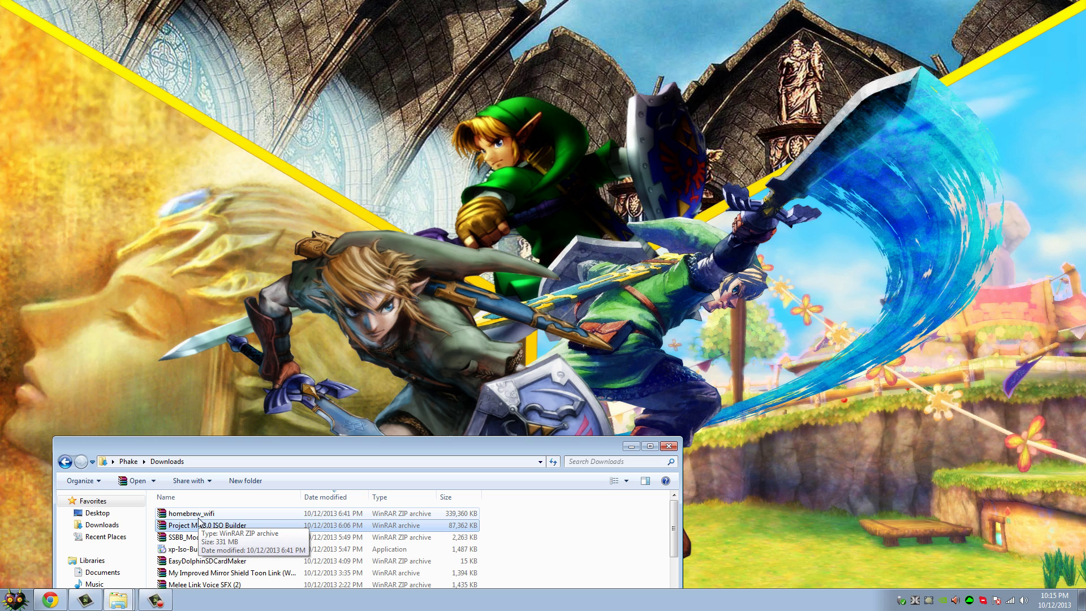
left_click(216, 515)
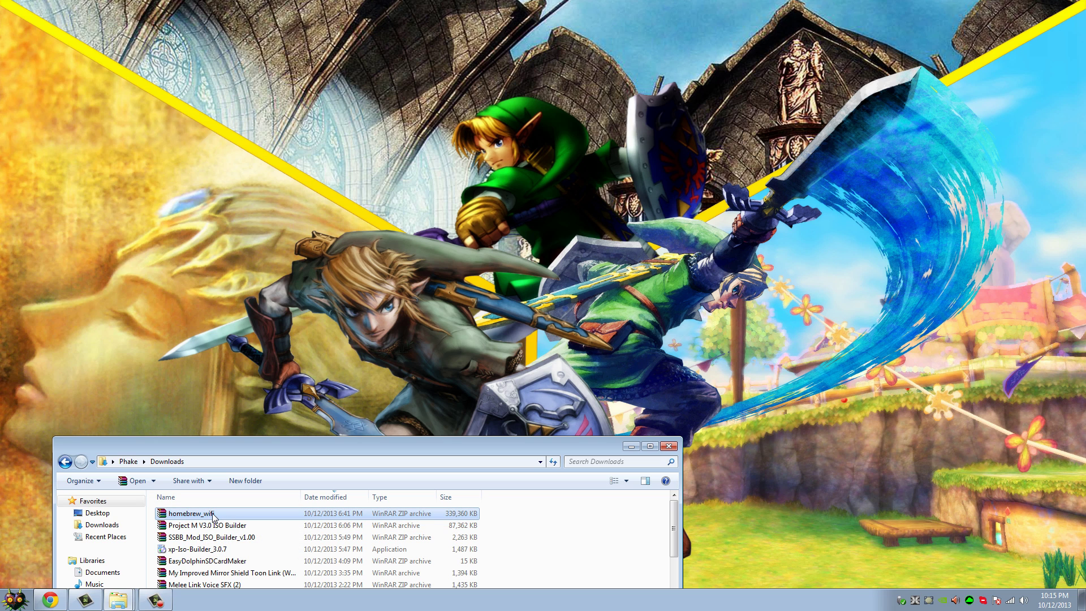
double_click(199, 515)
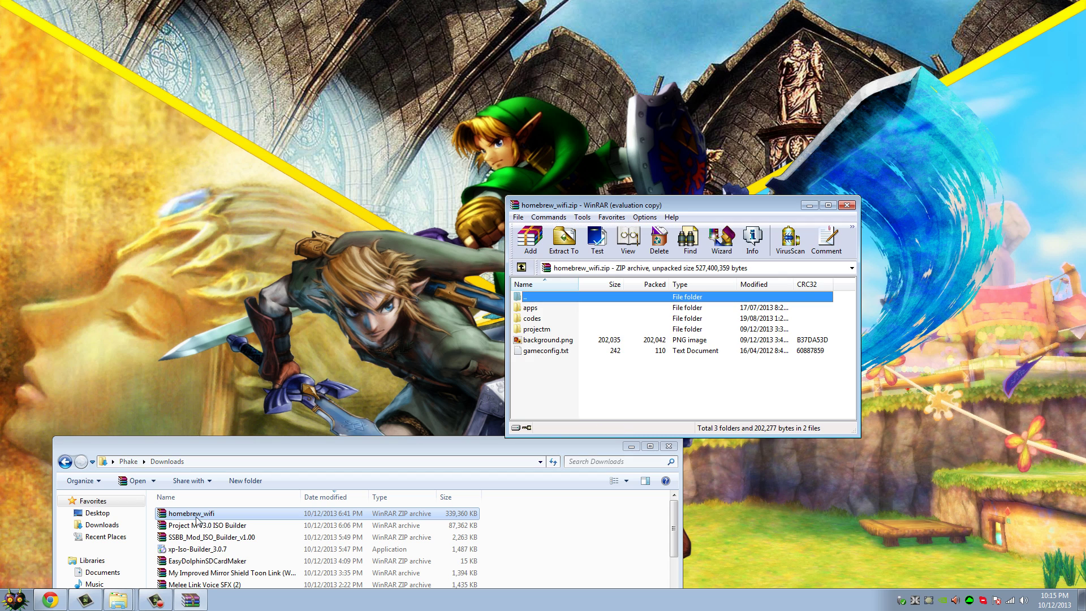
left_click(847, 205)
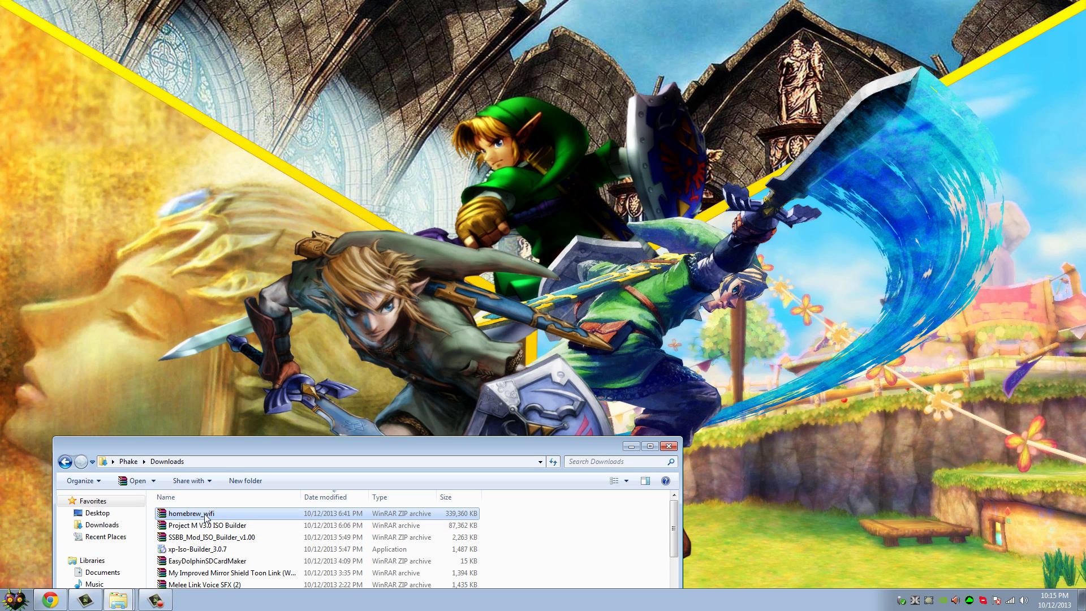
left_click(585, 551)
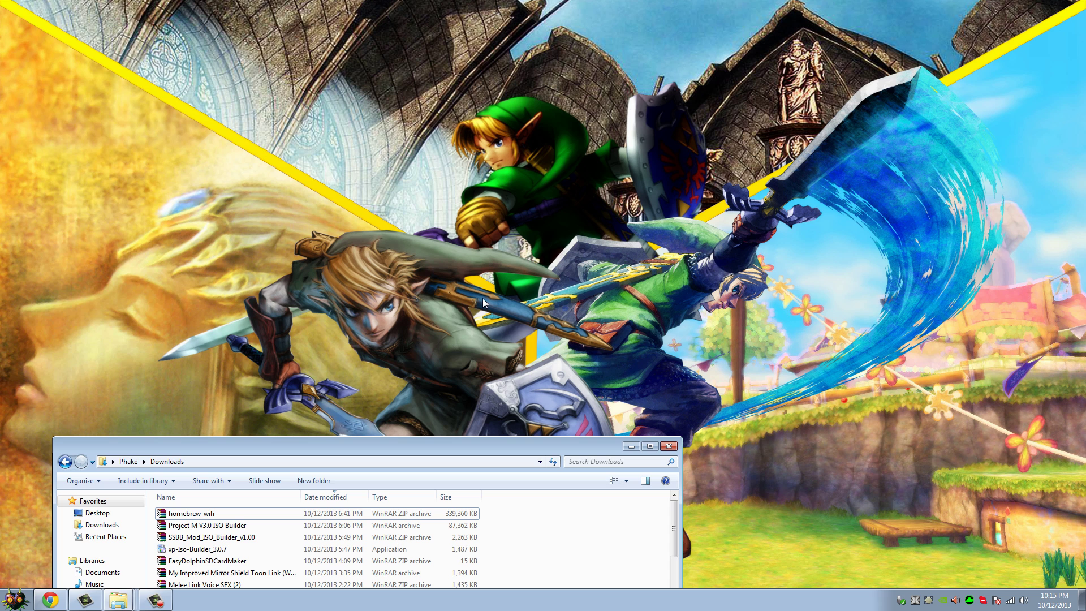
double_click(194, 515)
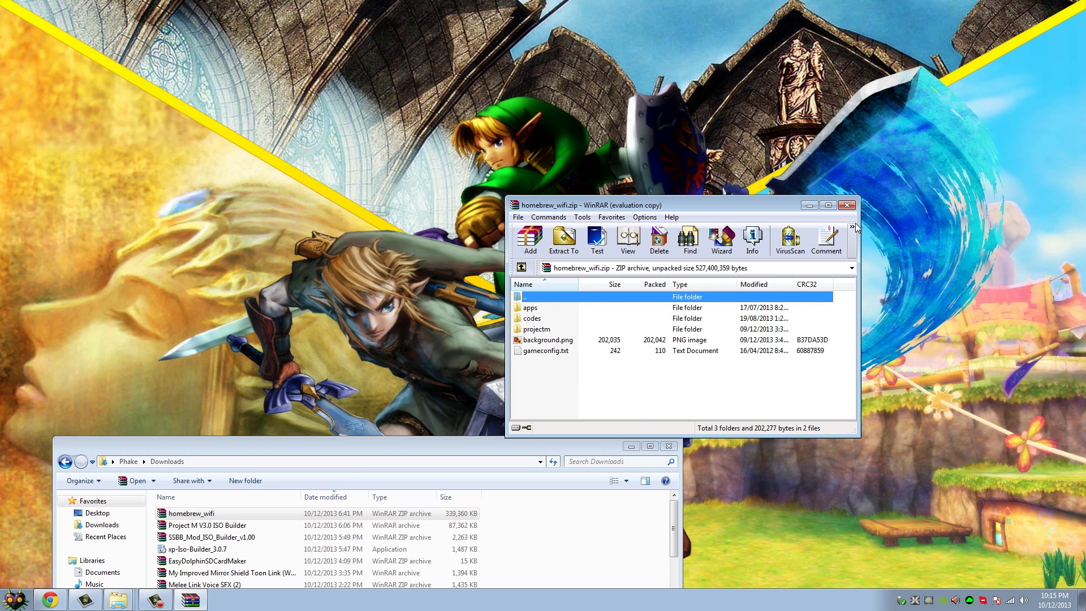
left_click(767, 276)
left_click(847, 204)
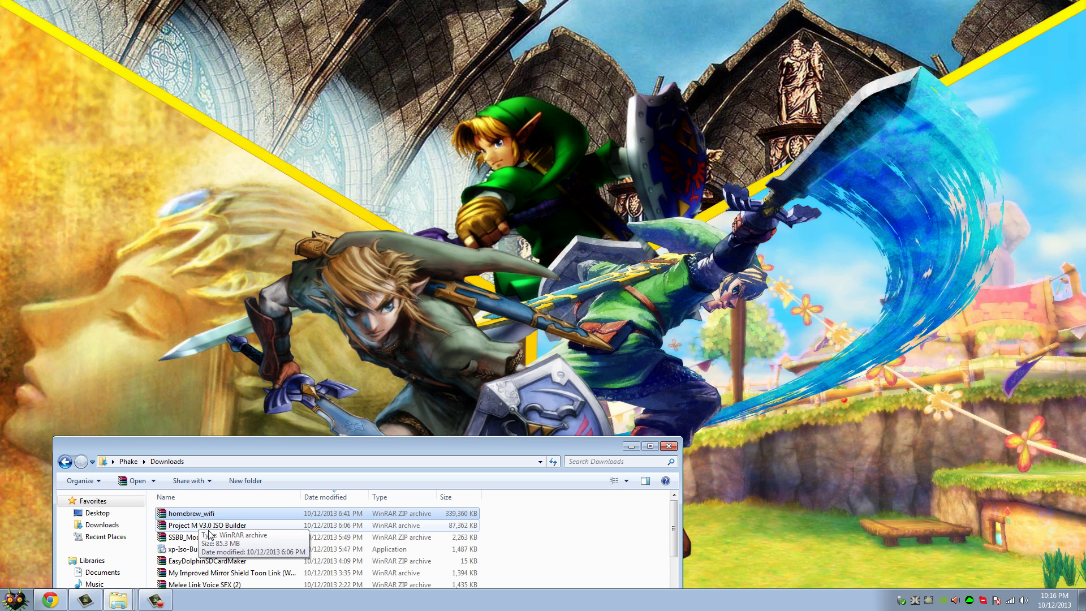
left_click(205, 528)
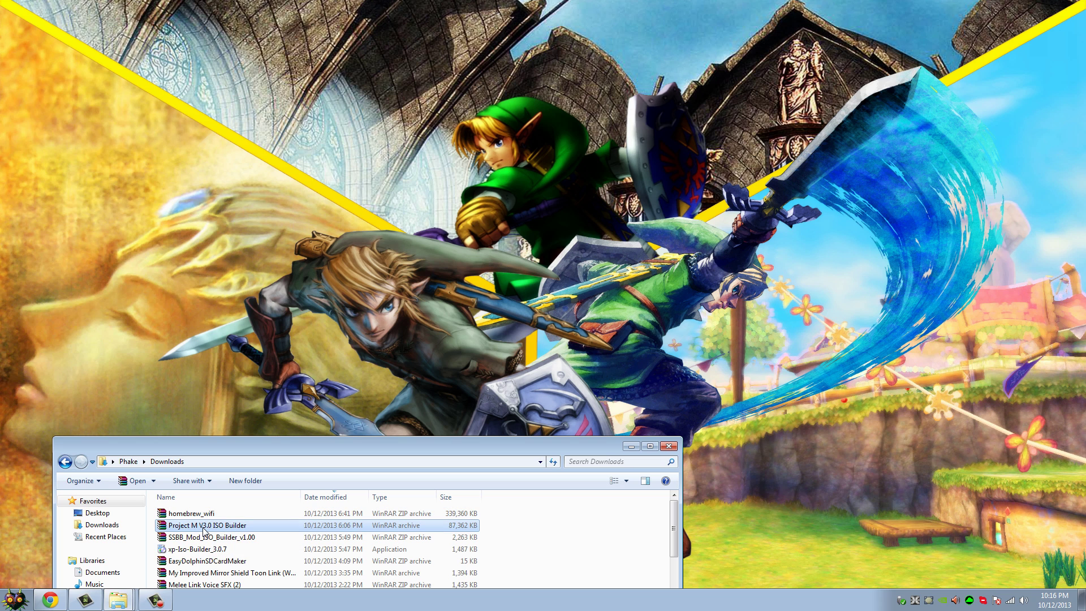
Step: Open Project M V3.0 ISO Builder.rar in WinRAR, dismiss the licence reminder, and review its items
double_click(205, 527)
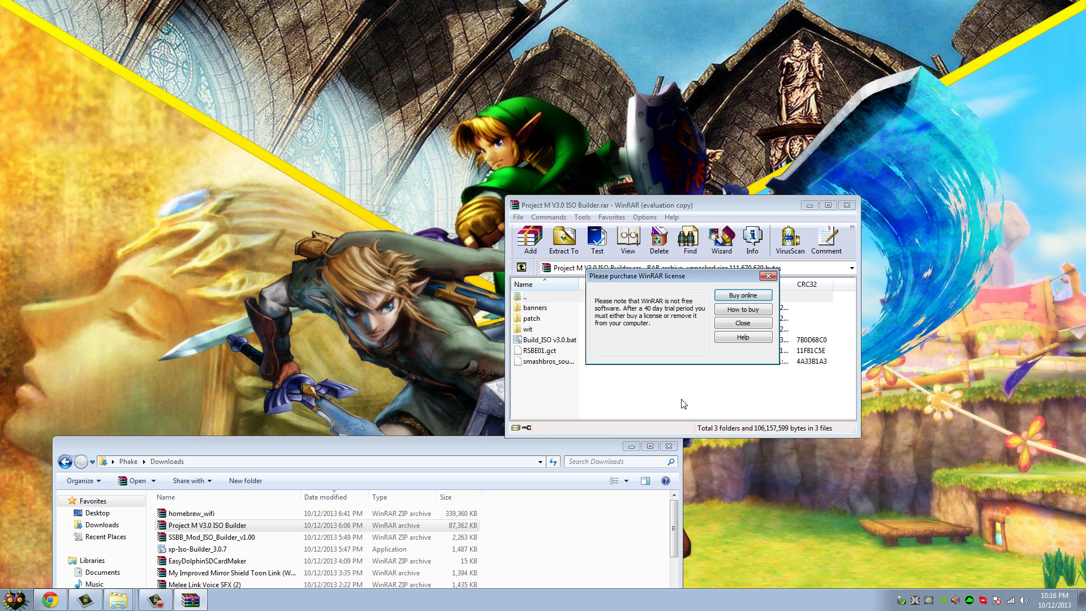
left_click(769, 276)
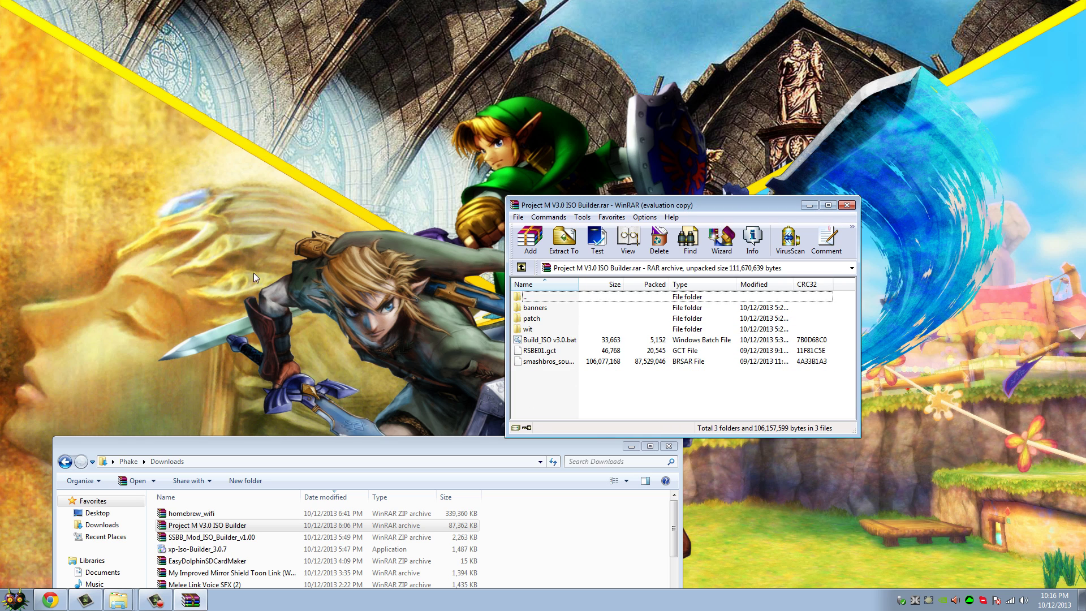
key("ctrl+a")
left_click(614, 402)
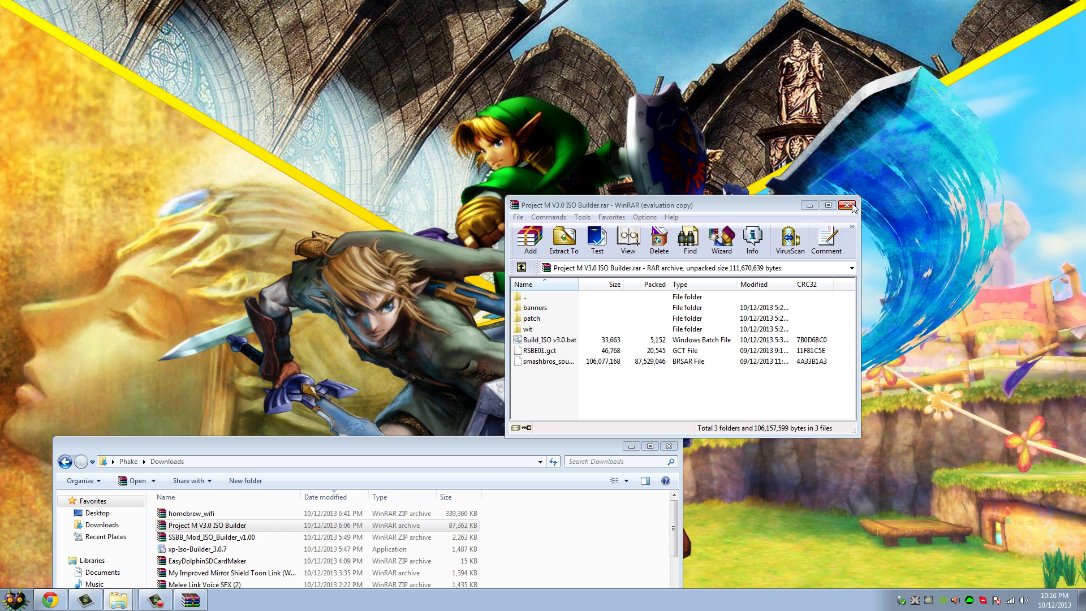
Step: Minimize Downloads and WinRAR, center the Phake window, and peek into the Dolphin games folder
left_click(633, 448)
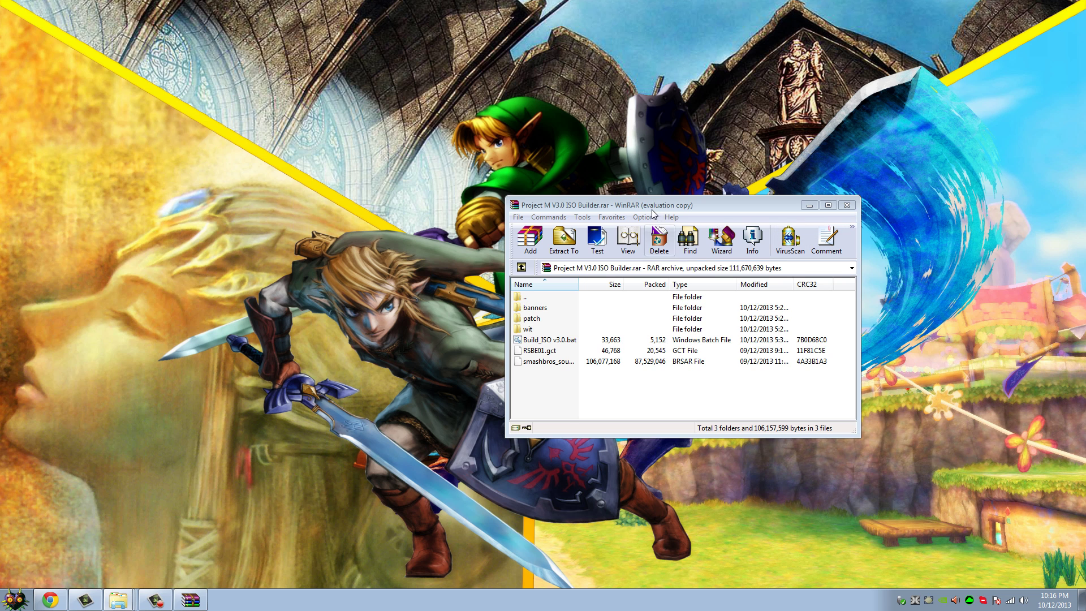
left_click(809, 205)
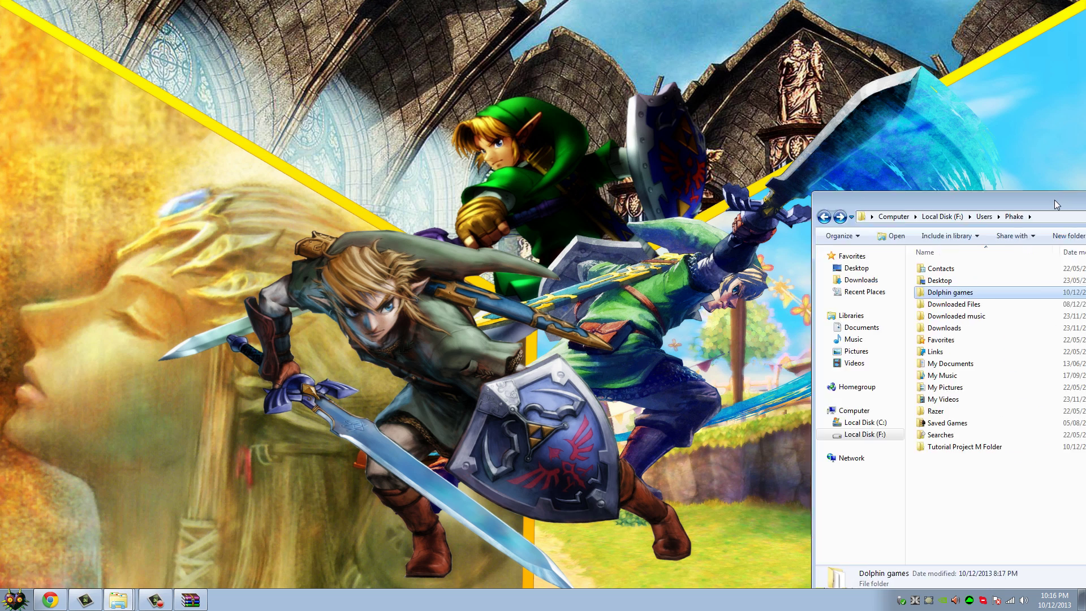
left_click_drag(1063, 199, 426, 91)
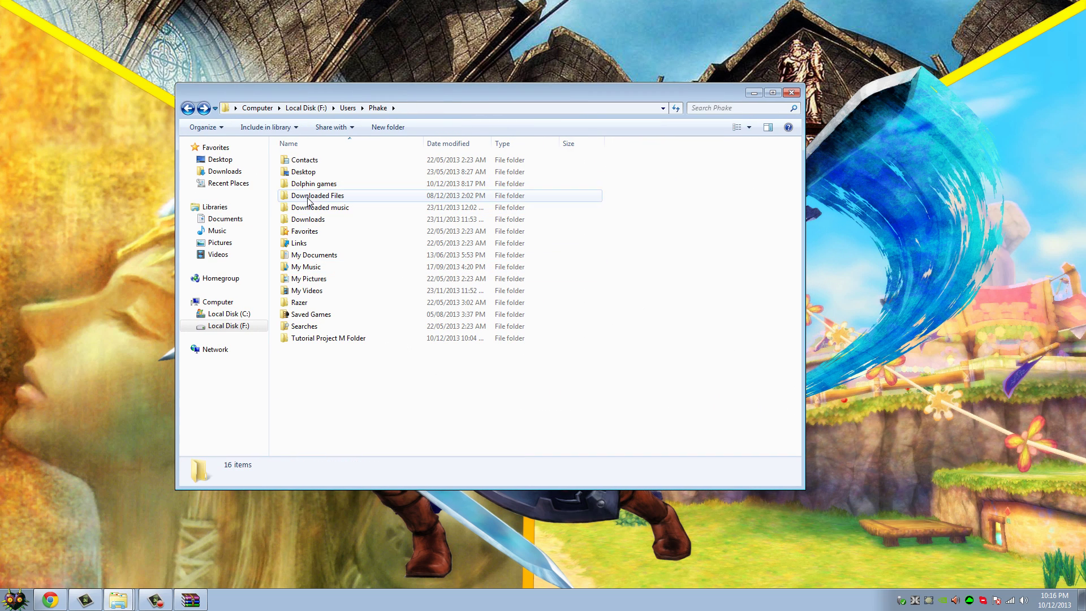
double_click(314, 183)
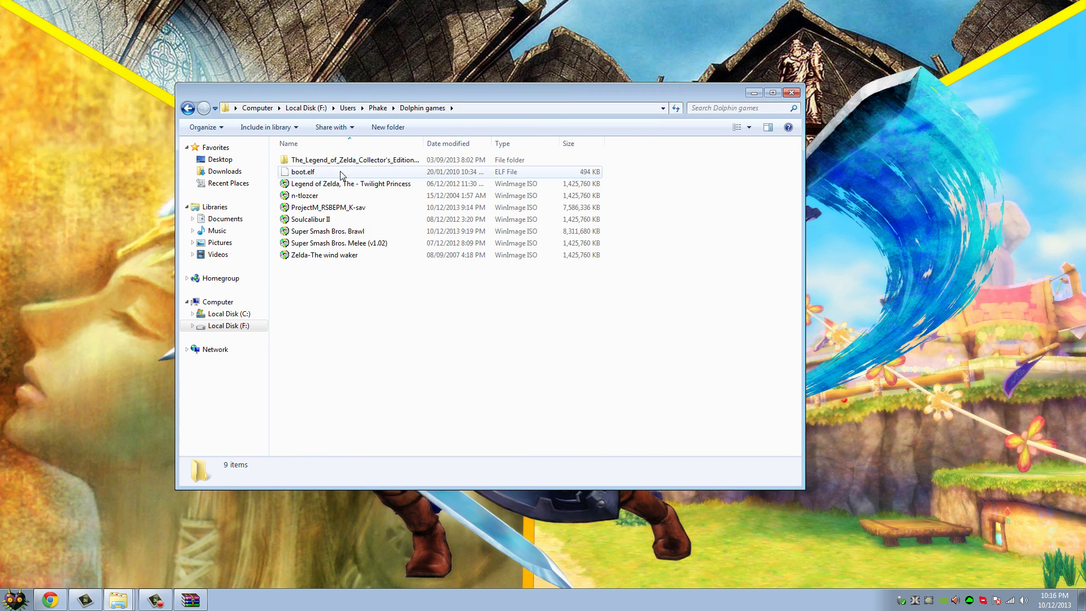
left_click(188, 108)
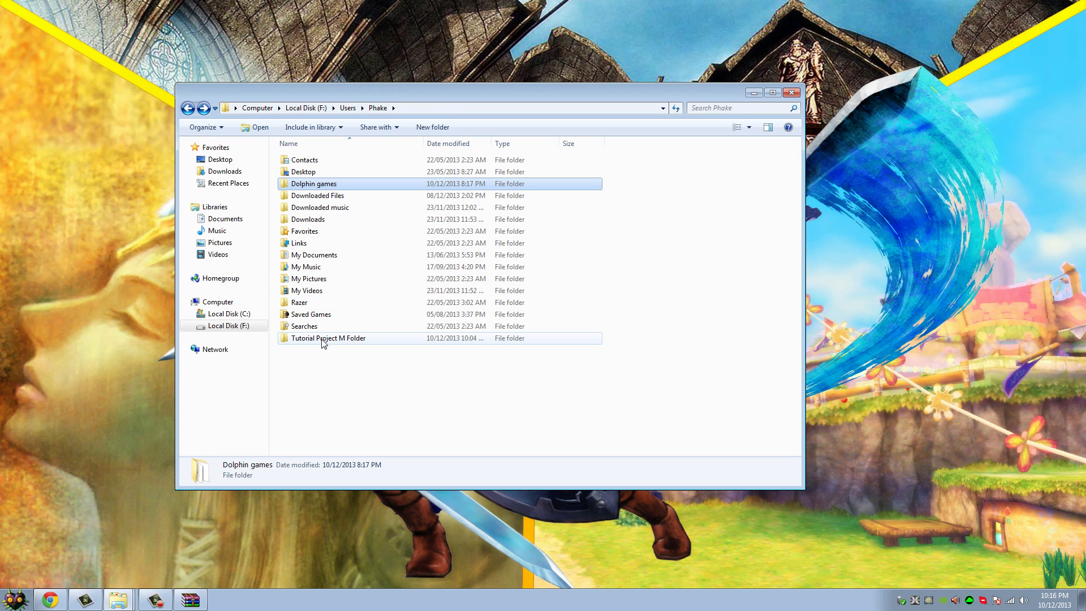
left_click(347, 370)
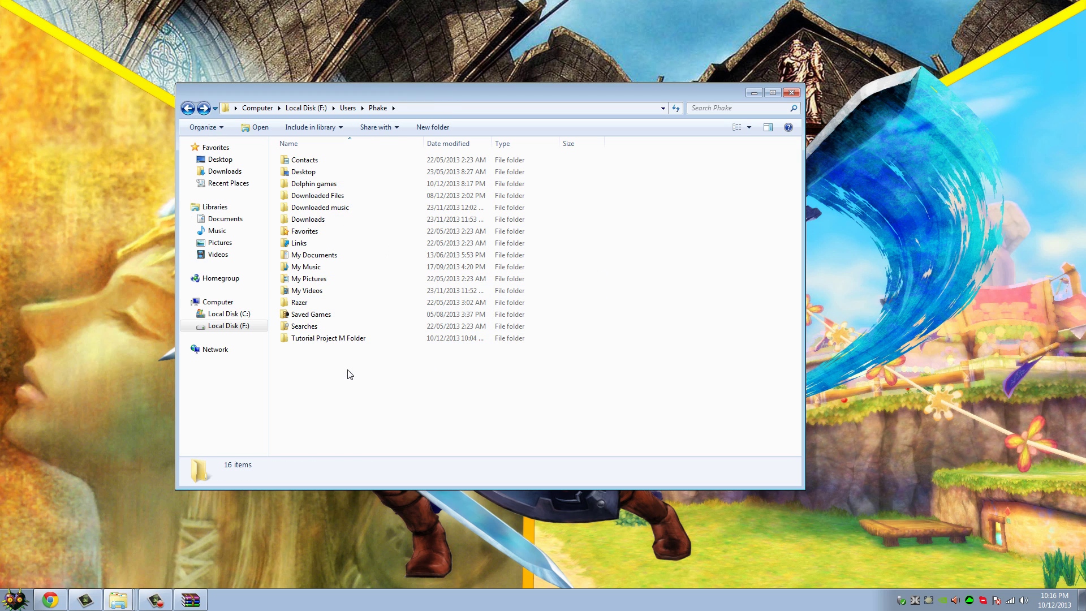
Step: Open Tutorial Project M Folder and select the Super Smash Bros. Brawl disc image inside
left_click(342, 339)
double_click(342, 339)
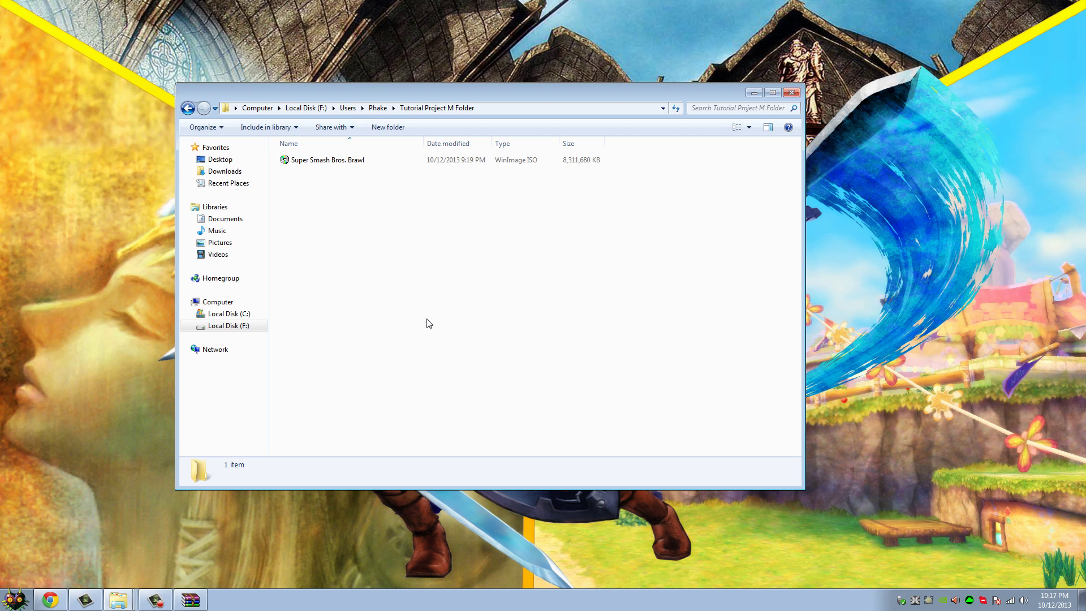
left_click(330, 162)
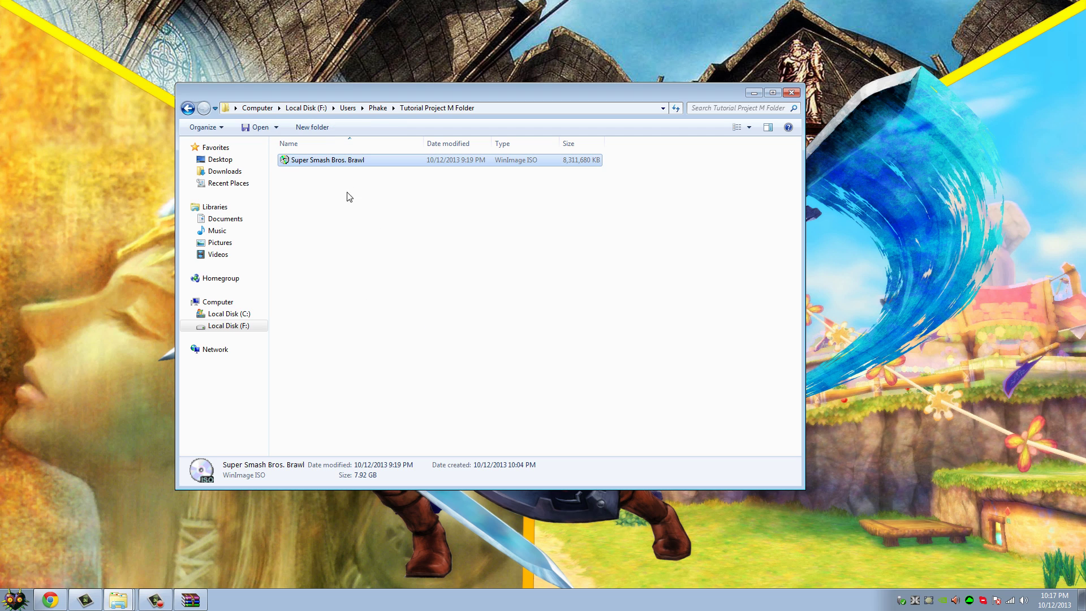
left_click(349, 196)
left_click(321, 161)
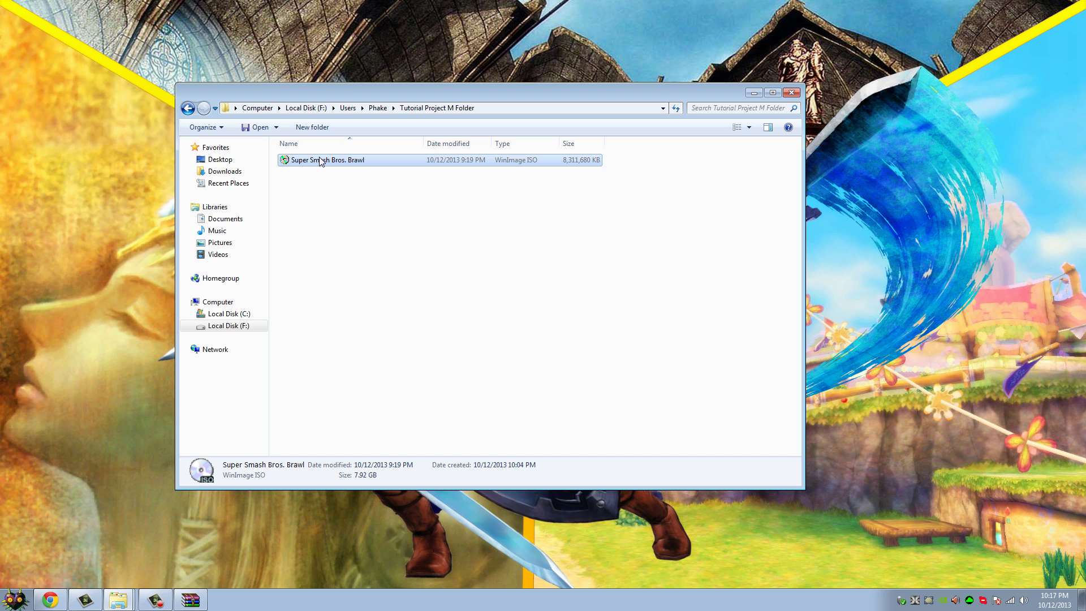
left_click(469, 274)
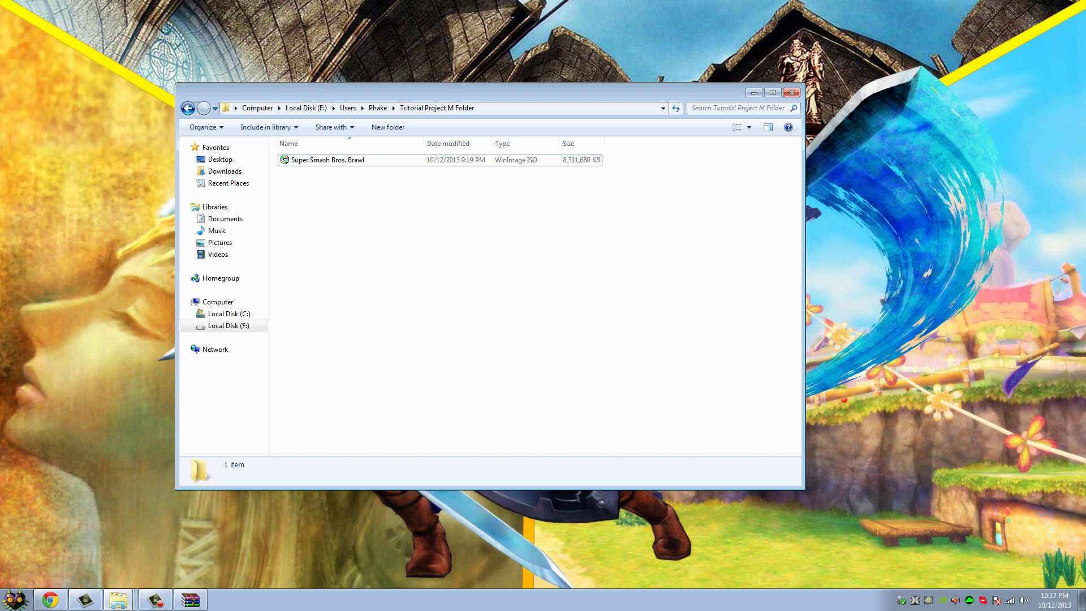
left_click(334, 163)
left_click(436, 306)
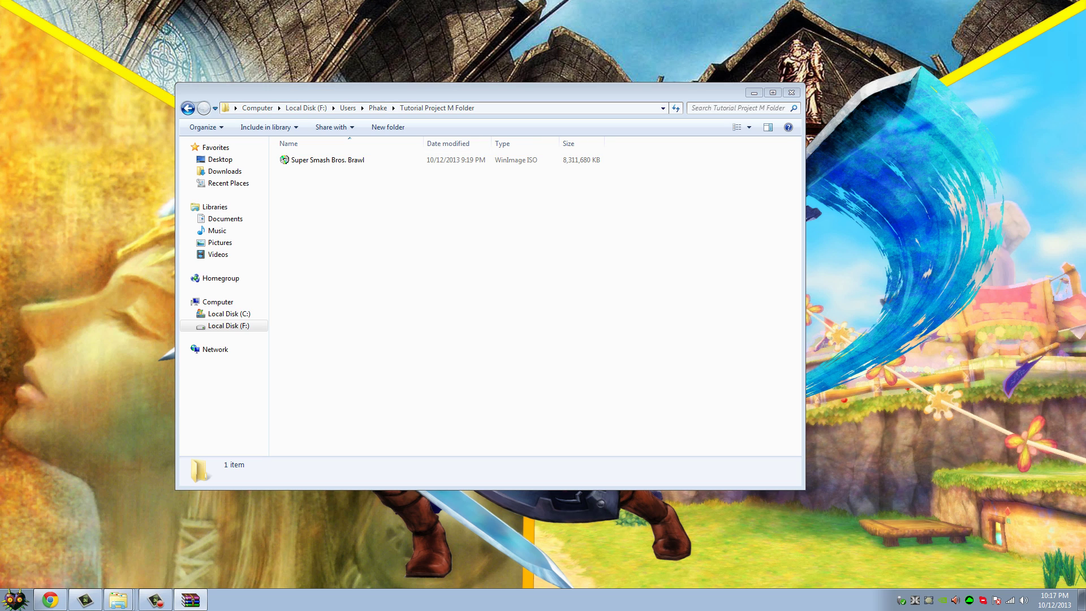
left_click(634, 218)
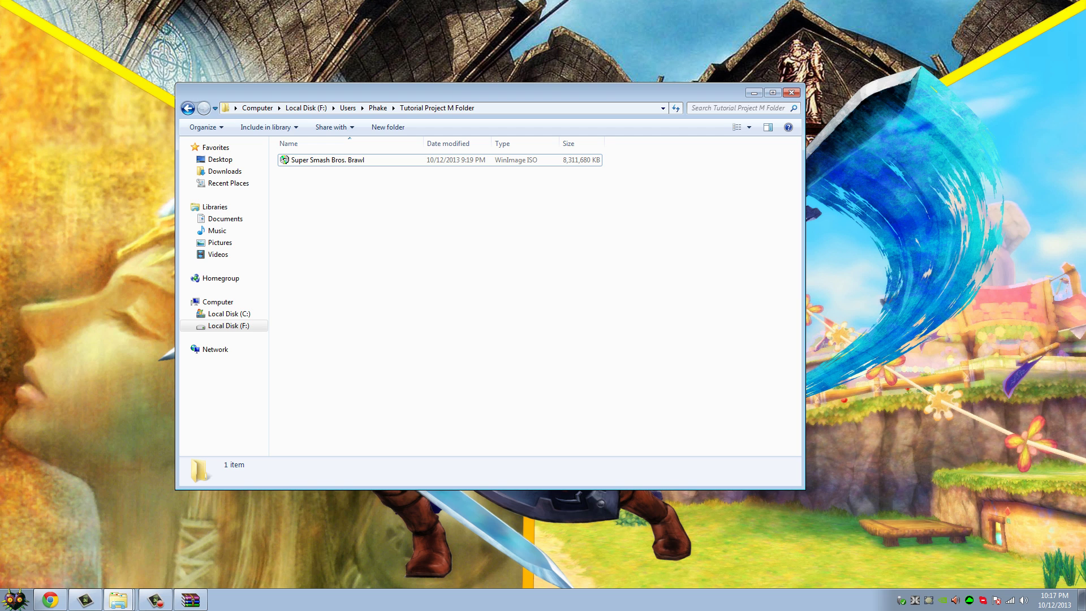
Step: Drag all six Project M builder archive items from WinRAR into the Tutorial Project M Folder
left_click_drag(992, 338, 756, 294)
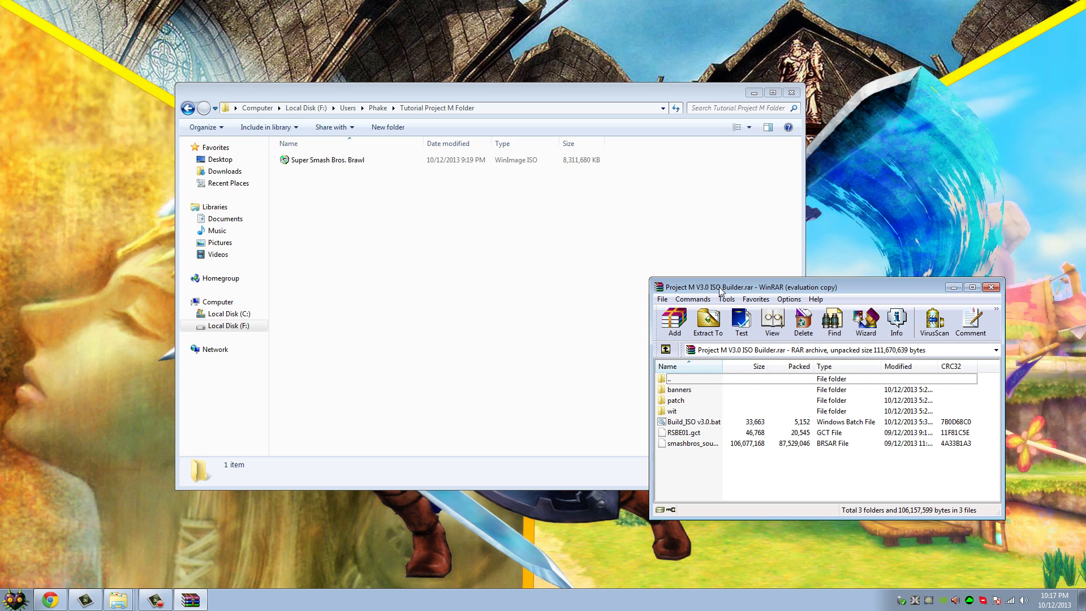
left_click_drag(707, 491, 671, 392)
left_click_drag(677, 390, 323, 295)
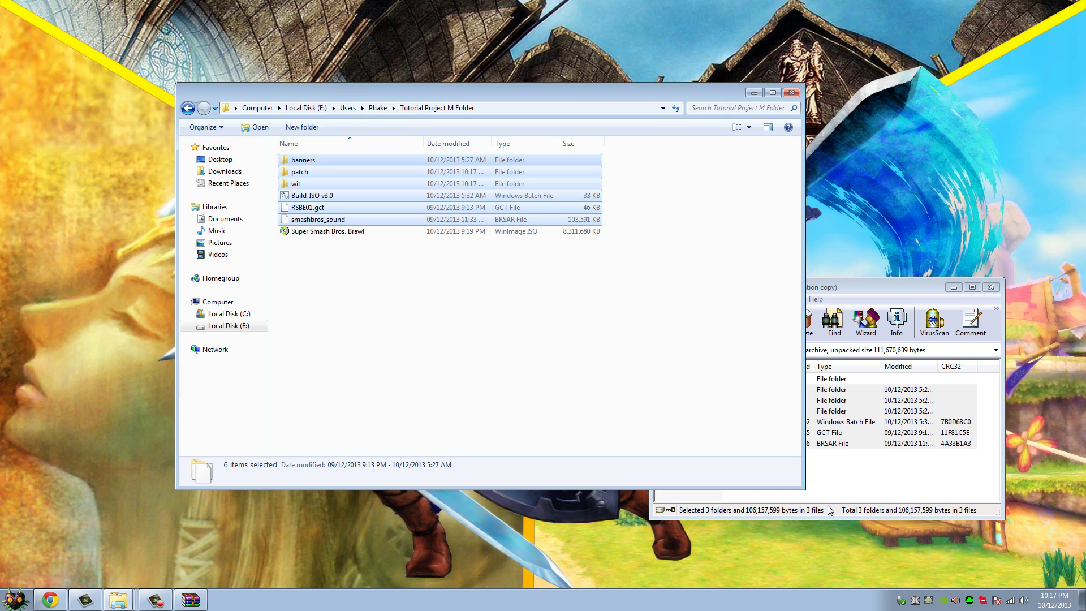
Step: Close the builder archive and open homebrew_wifi from the Downloads folder in WinRAR
left_click(991, 287)
left_click(558, 374)
left_click(118, 600)
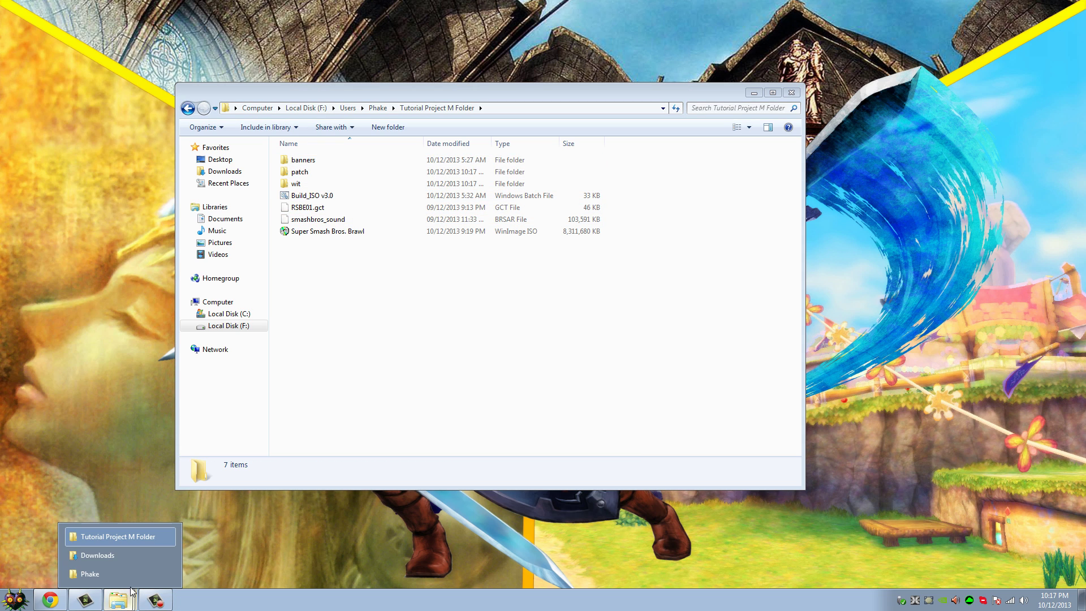
left_click(121, 555)
double_click(191, 513)
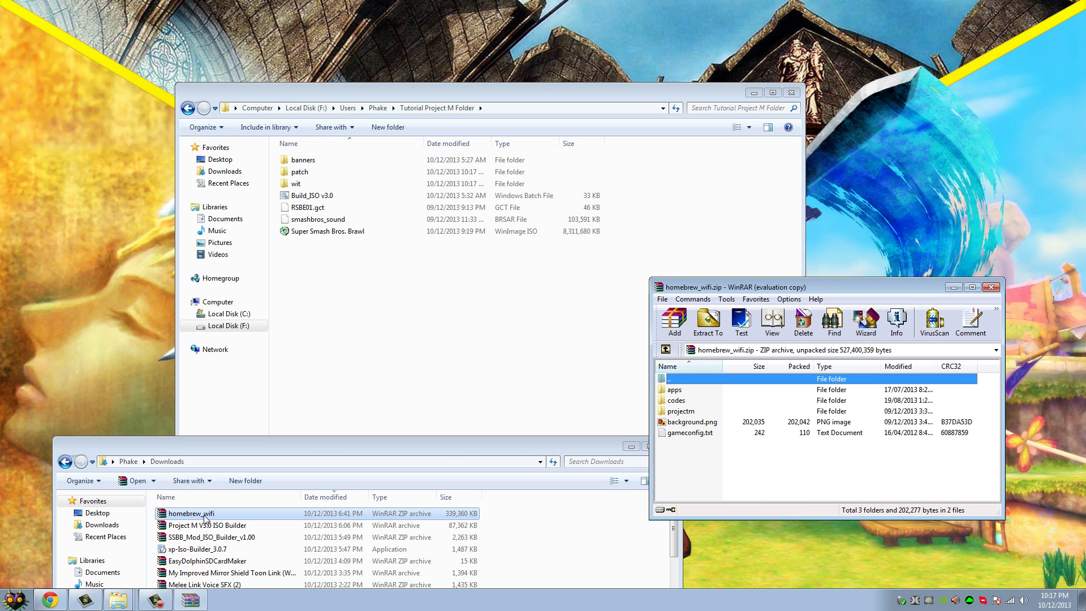
Step: Extract all homebrew_wifi items into the tutorial folder by dragging, then close Downloads
left_click_drag(728, 477, 670, 393)
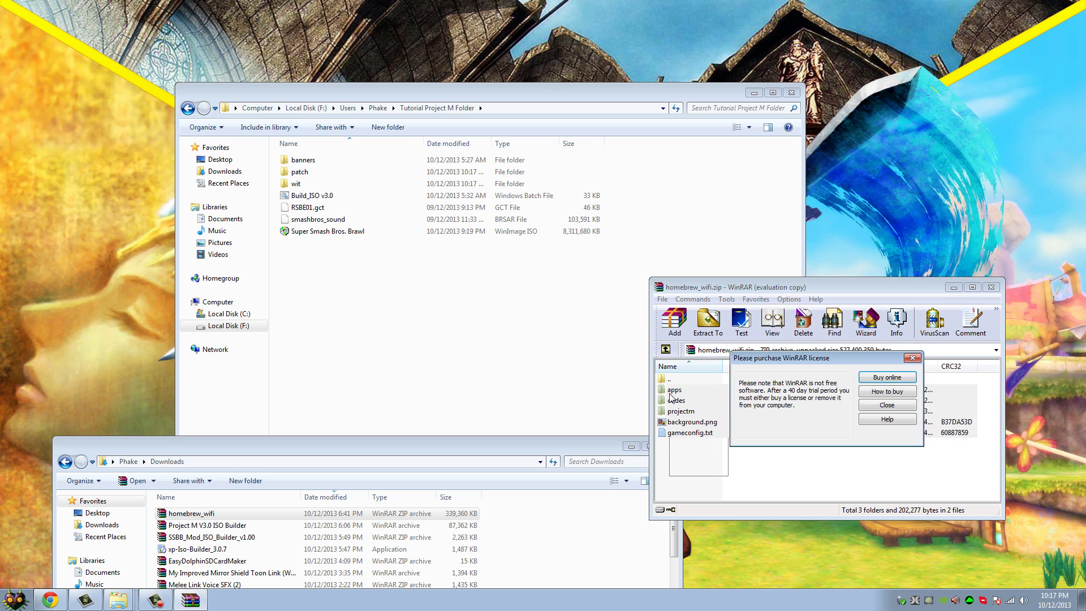
left_click(912, 357)
left_click_drag(701, 478, 677, 391)
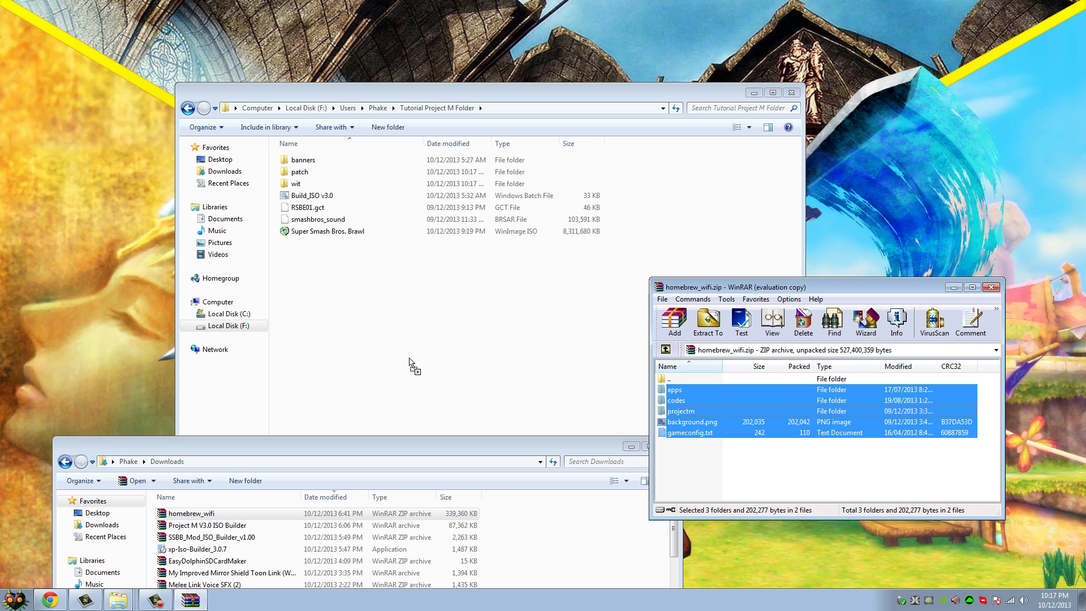
left_click_drag(411, 362, 411, 363)
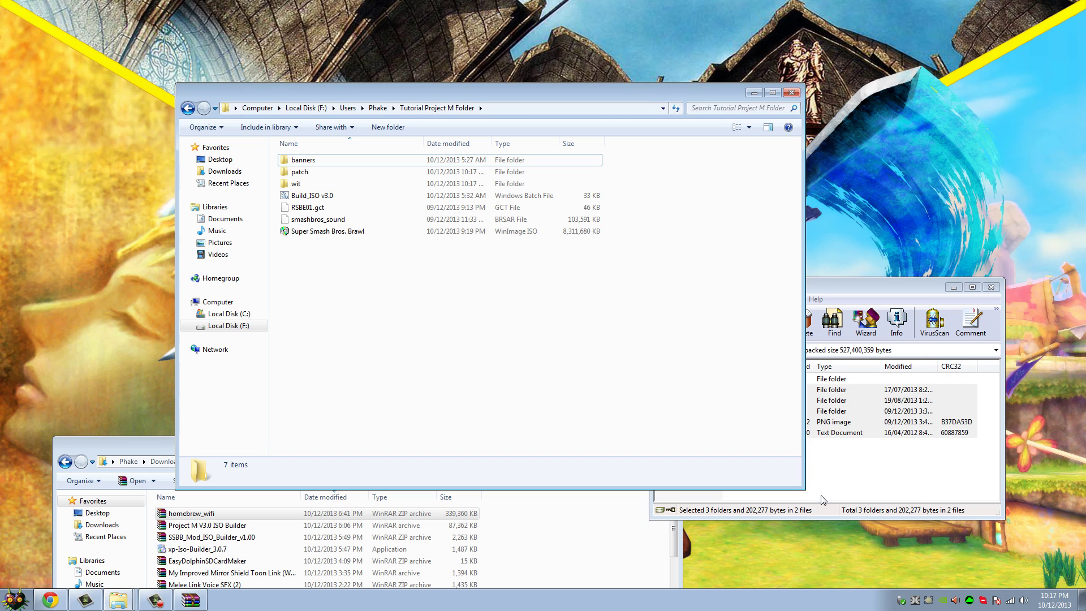
left_click(602, 538)
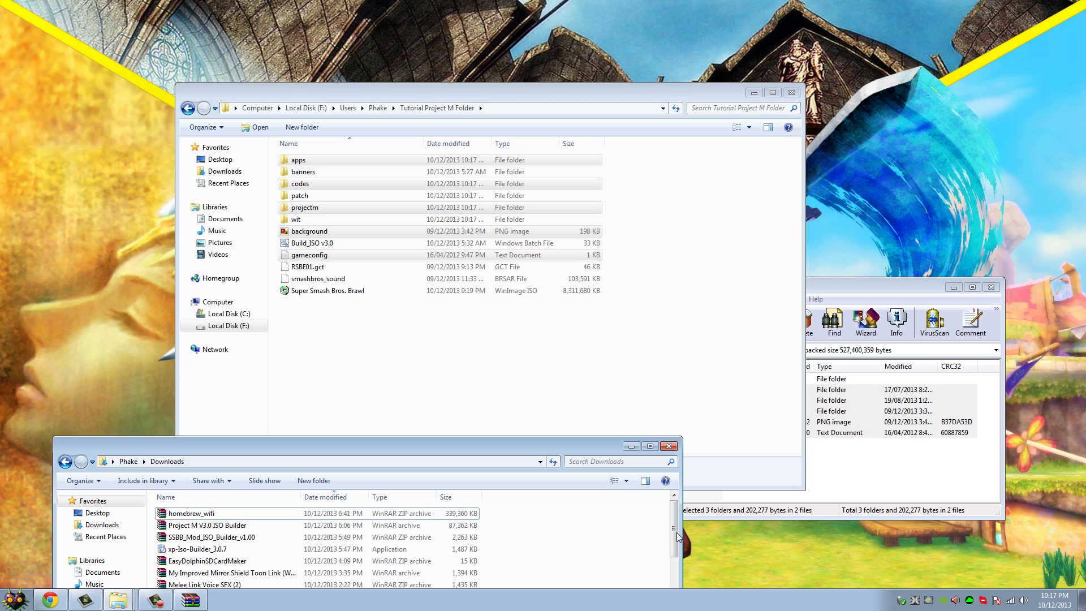
left_click(668, 446)
left_click(915, 466)
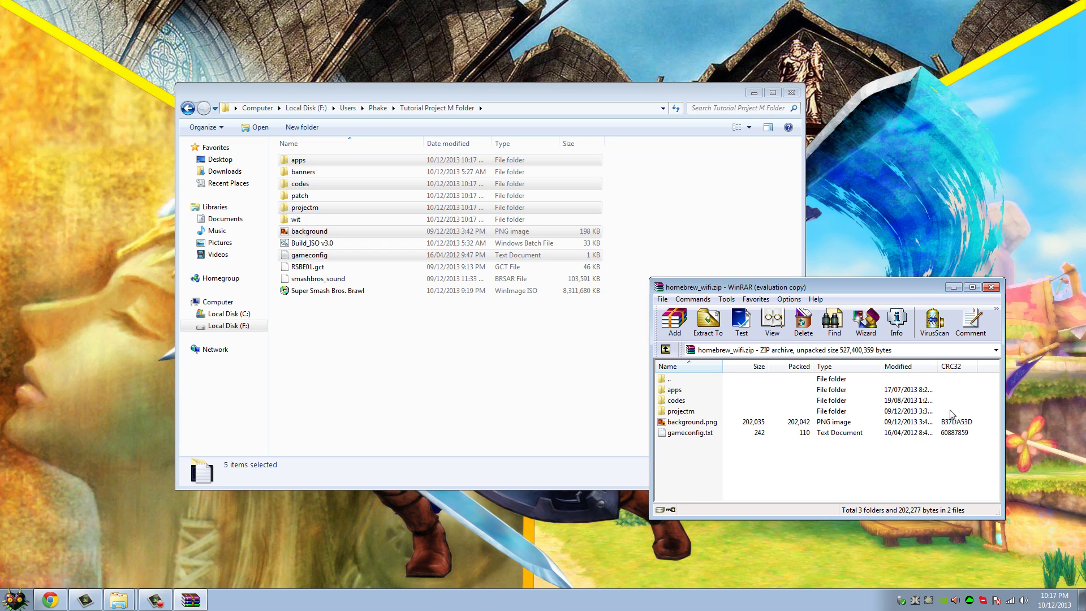
Step: Close the homebrew_wifi archive window in WinRAR
left_click(987, 288)
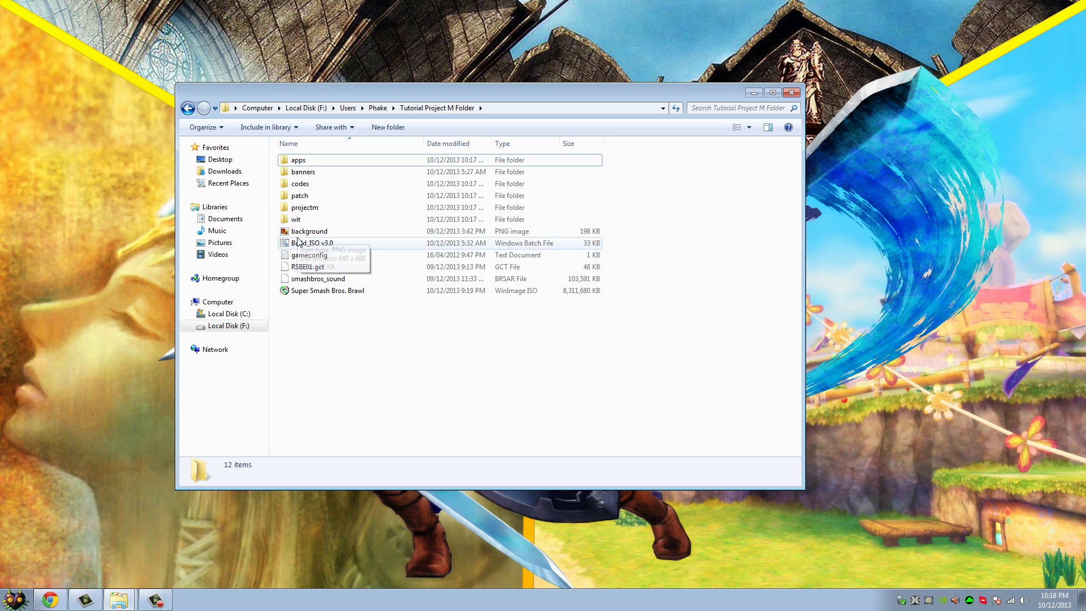
Step: Select RSBE01.gct in the tutorial folder and start, then cancel, a delete
left_click(310, 255)
left_click(327, 268)
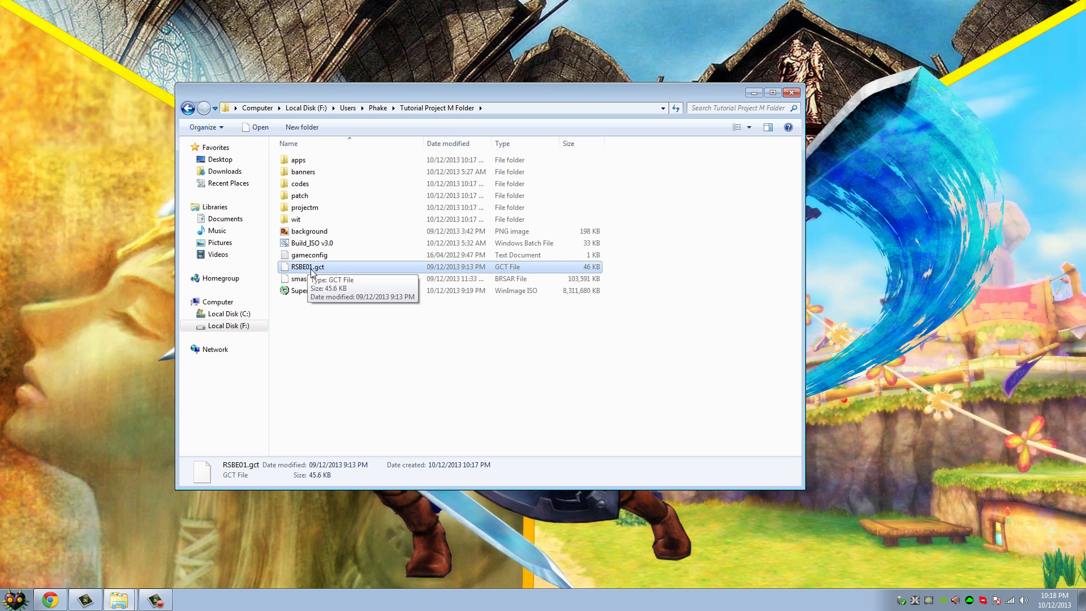
left_click(400, 381)
left_click(302, 270)
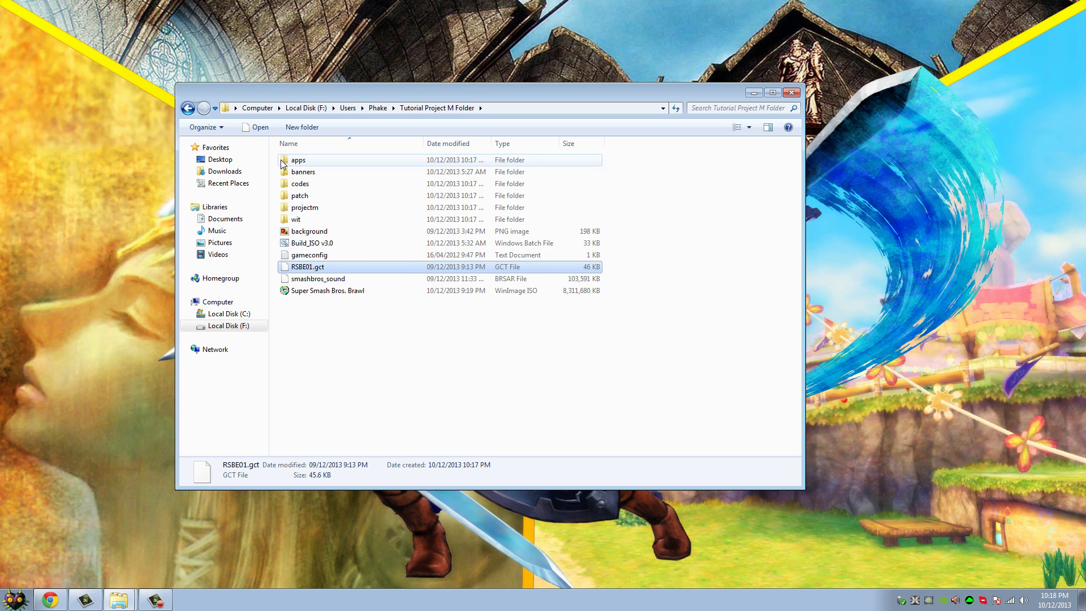
mouse_move(320, 268)
left_mouse_down()
mouse_move(331, 271)
mouse_move(298, 272)
mouse_move(928, 309)
mouse_move(453, 304)
mouse_move(306, 254)
mouse_move(300, 266)
left_mouse_up()
right_click(300, 266)
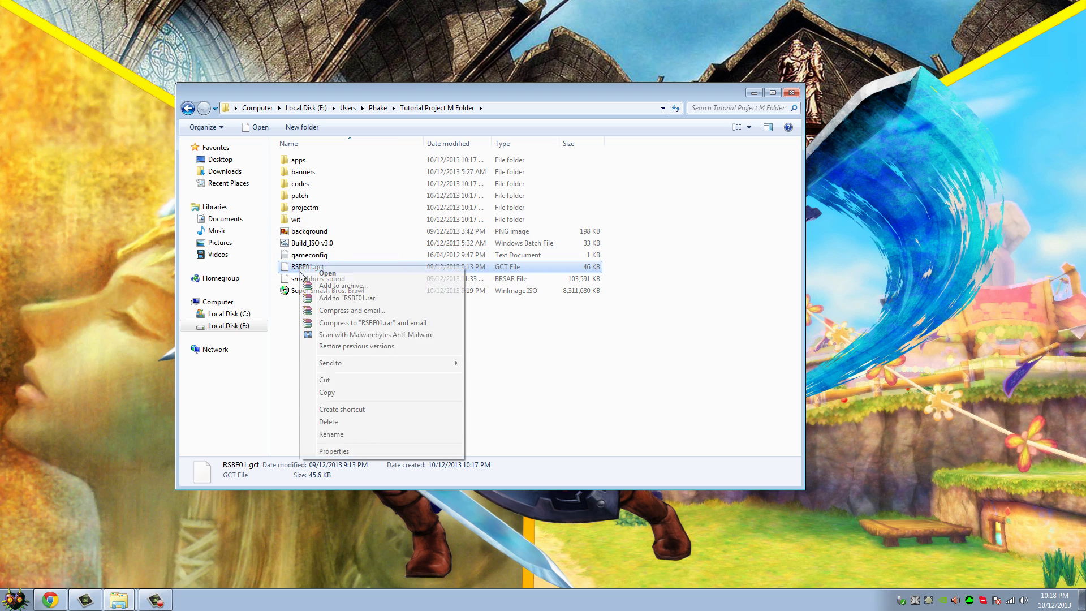
left_click(521, 361)
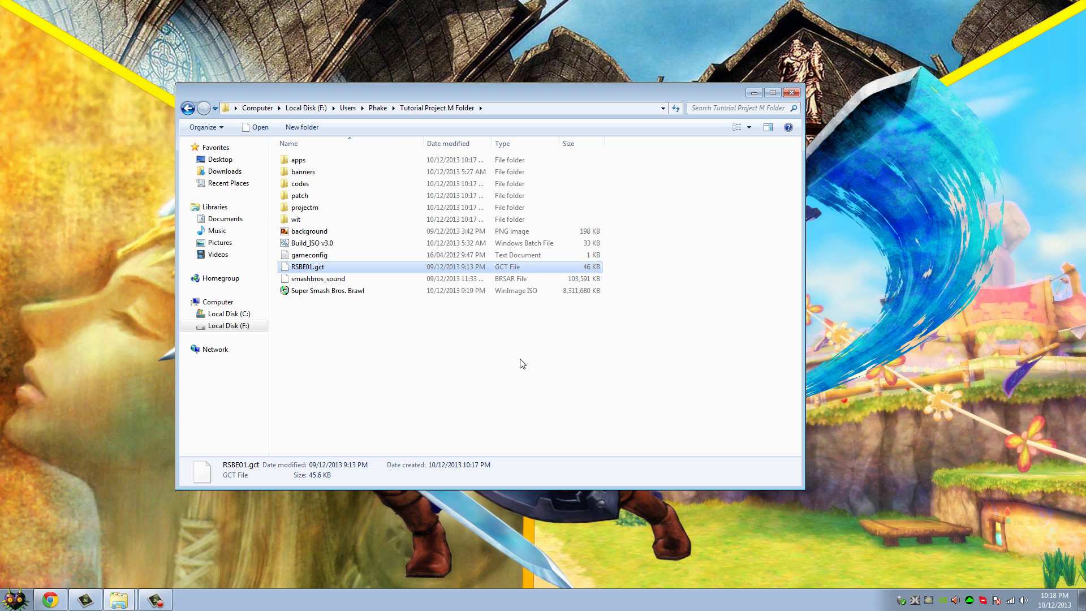
right_click(298, 268)
left_click(377, 425)
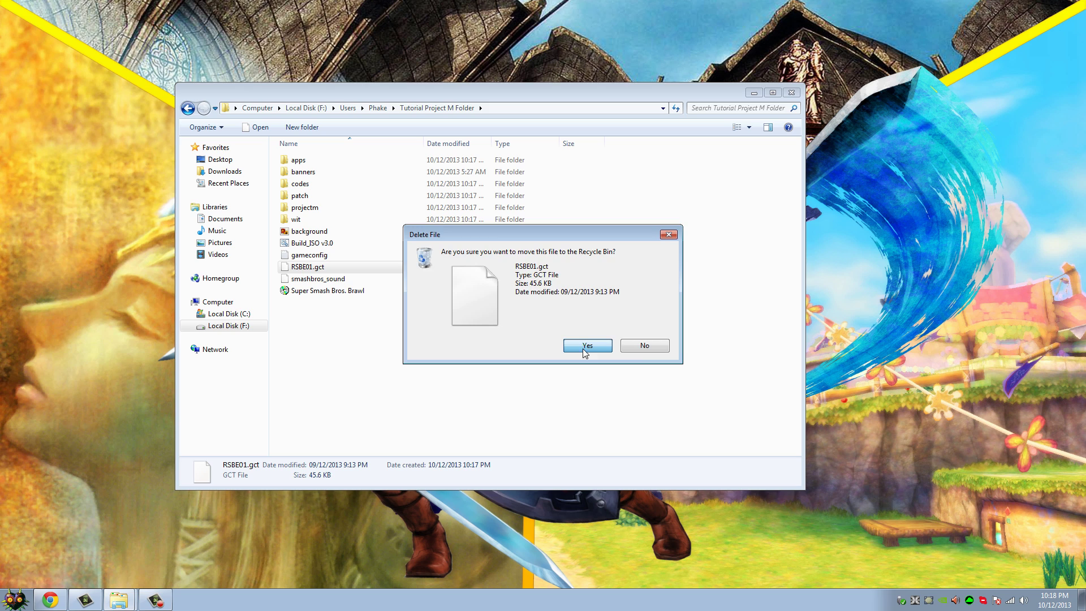
left_click(642, 347)
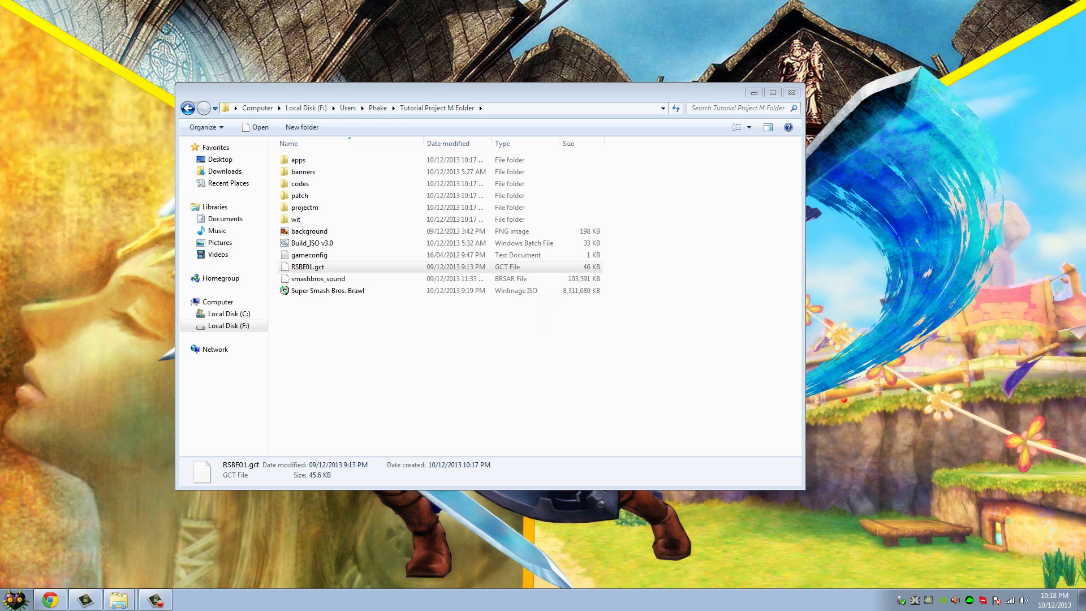
Step: Delete RSBE01.gct from the tutorial folder, confirming with Yes
left_click(307, 269)
right_click(303, 264)
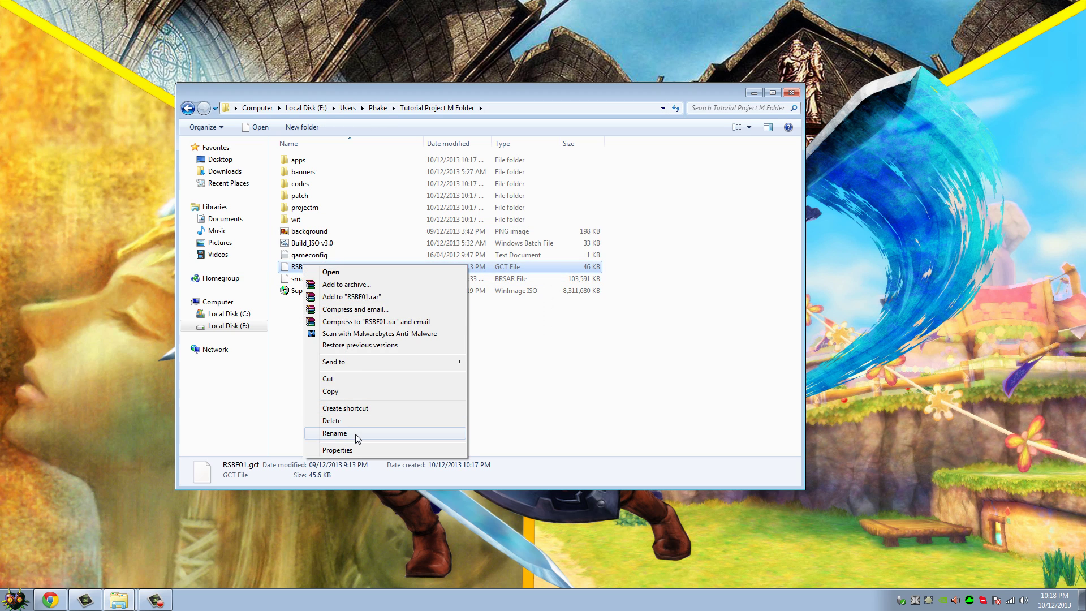
left_click(377, 426)
left_click(572, 347)
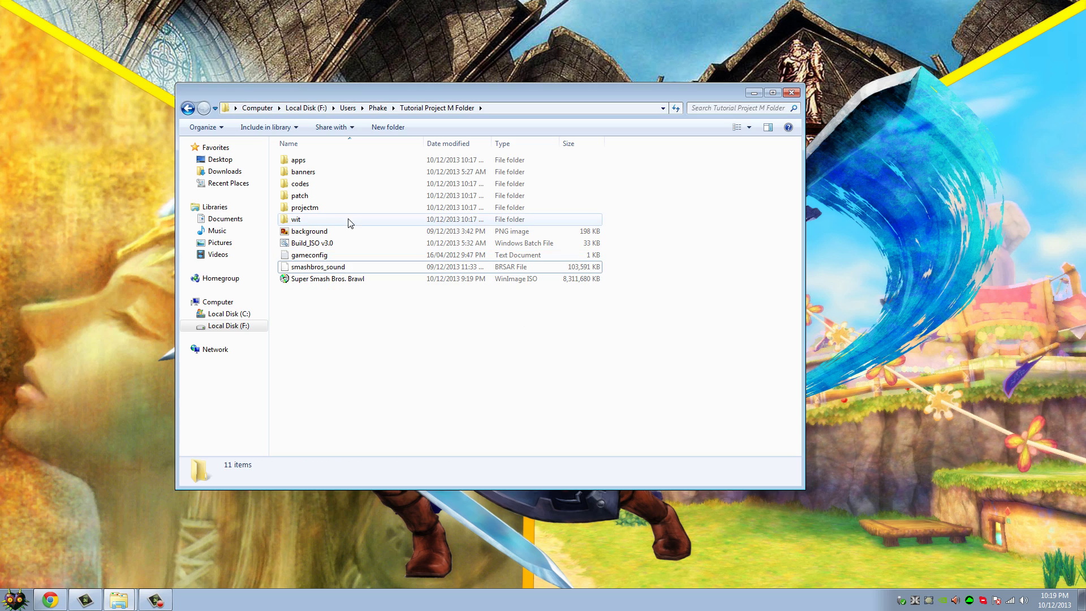
Step: Open the codes folder and copy its RSBE01.gct onto the desktop
left_click(301, 185)
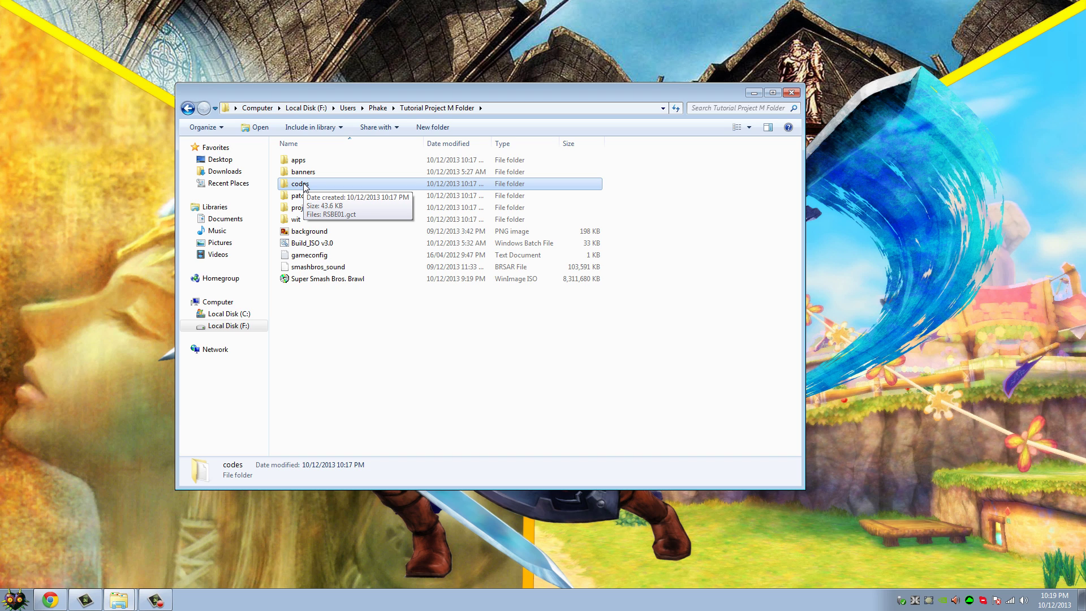
double_click(305, 187)
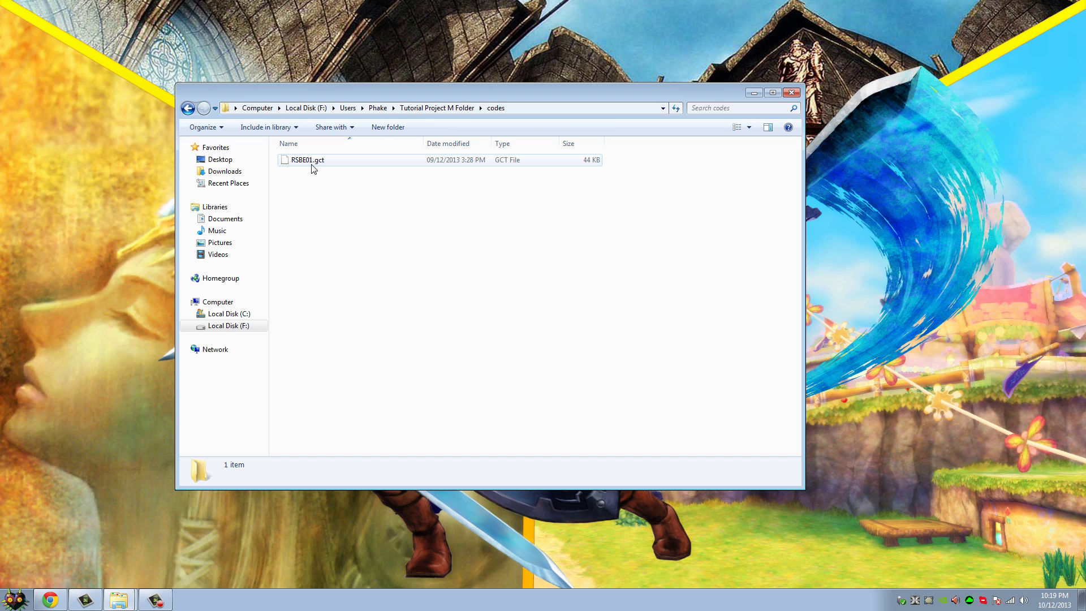
left_click_drag(312, 162, 131, 219)
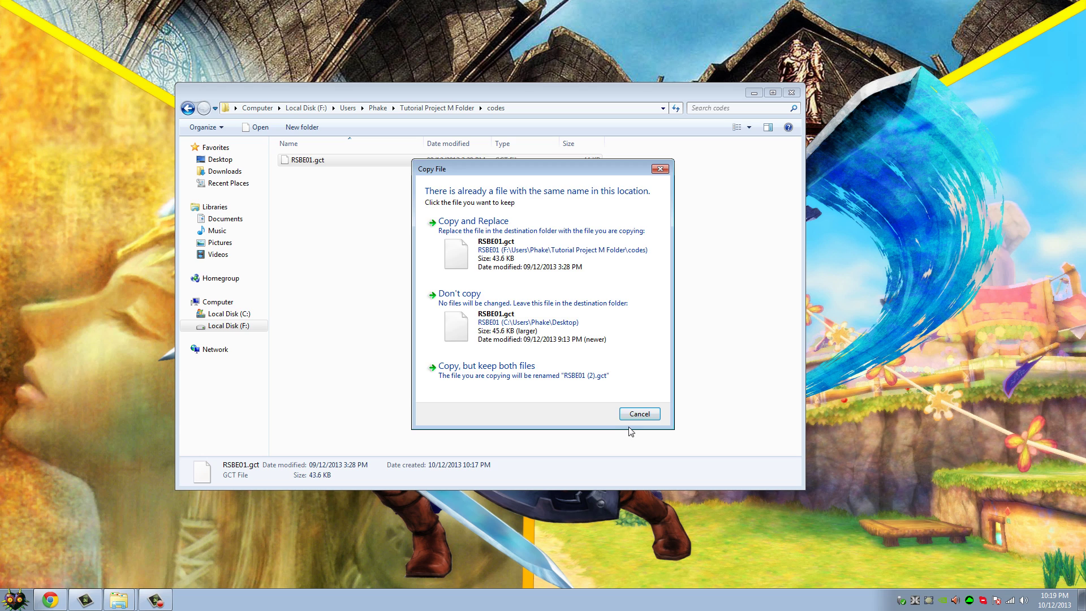
left_click(654, 415)
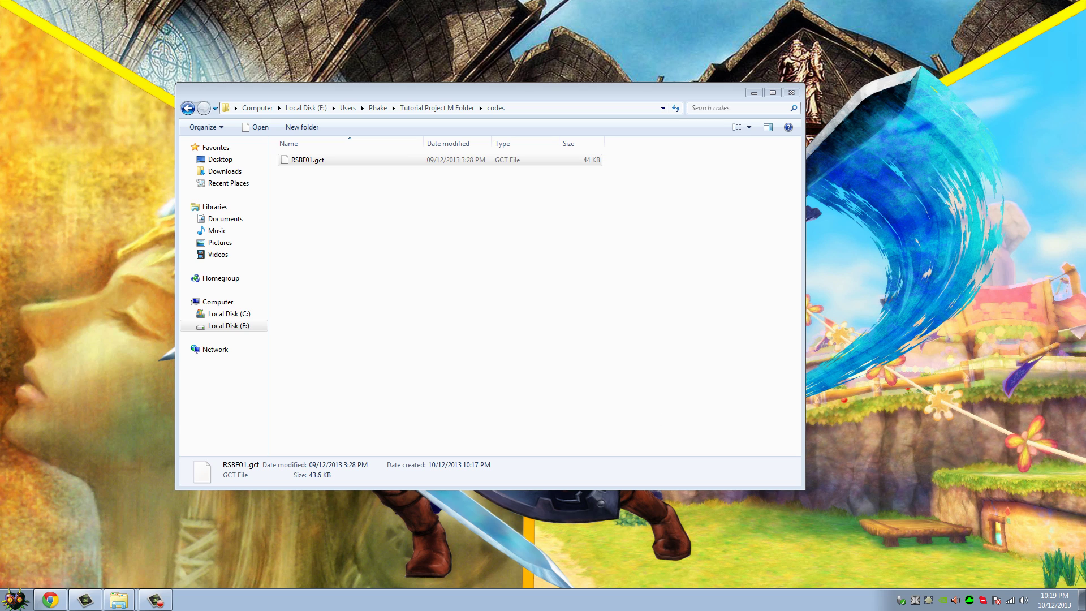
left_click(538, 303)
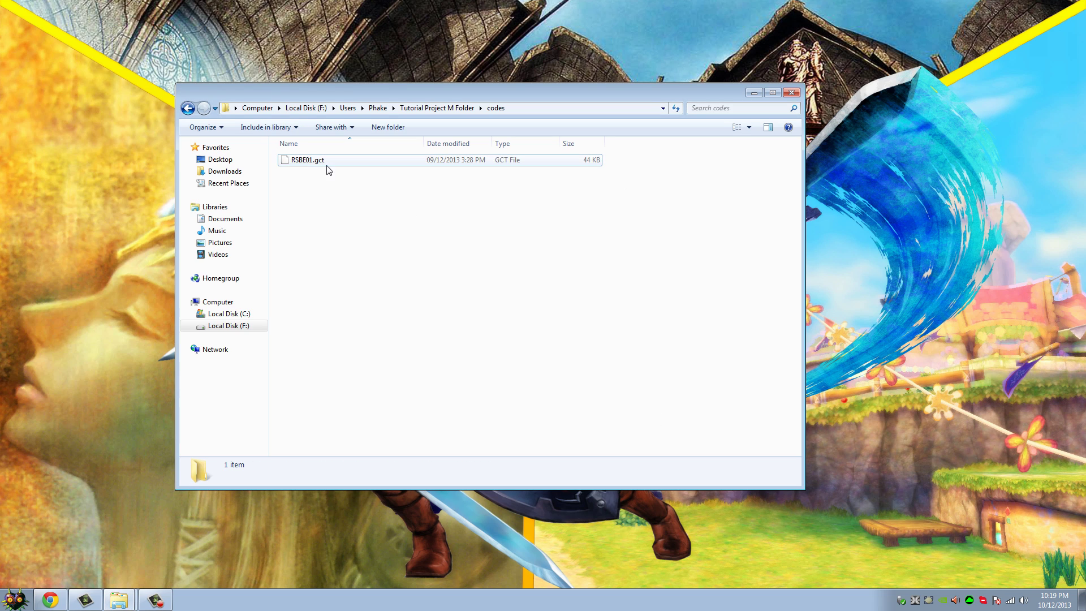
left_click_drag(325, 161, 117, 195)
Step: Copy the desktop RSBE01.gct into the tutorial folder, then delete the desktop copy
left_click(188, 107)
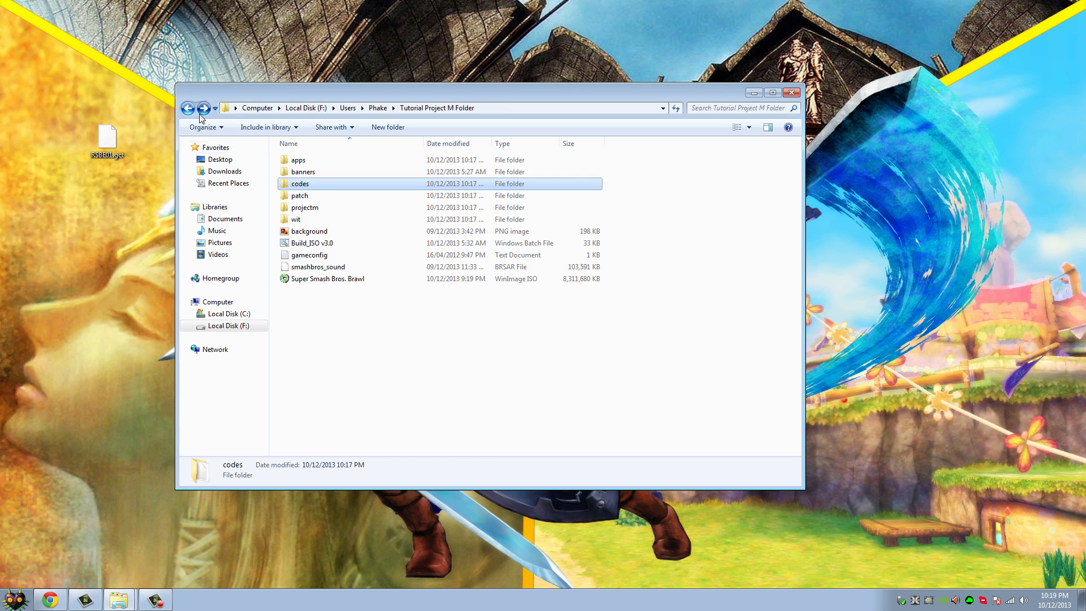
left_click_drag(101, 148, 336, 334)
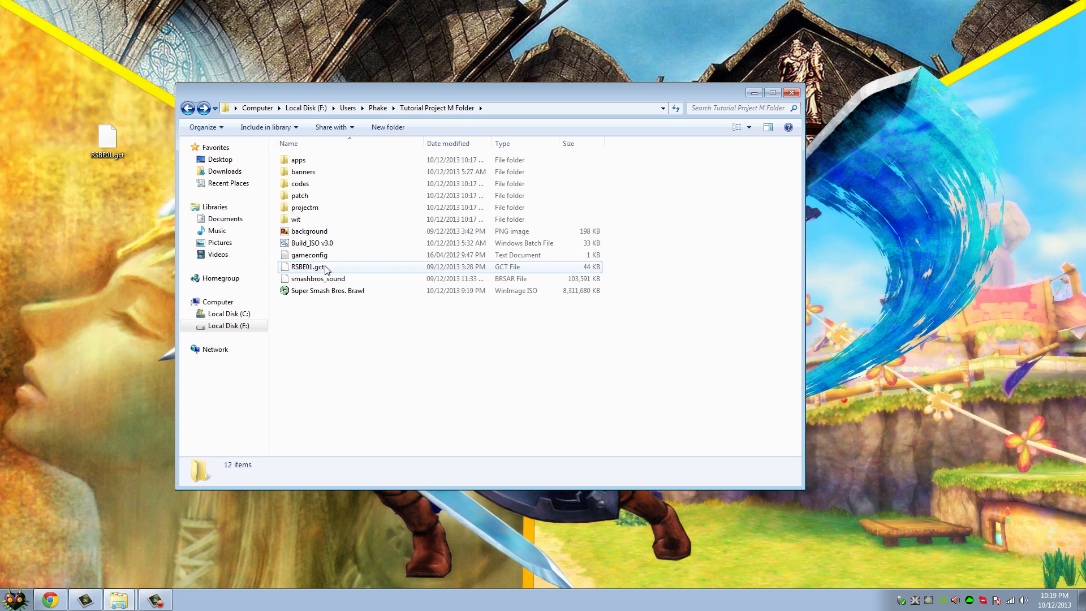
left_click(327, 267)
left_click(359, 337)
right_click(91, 138)
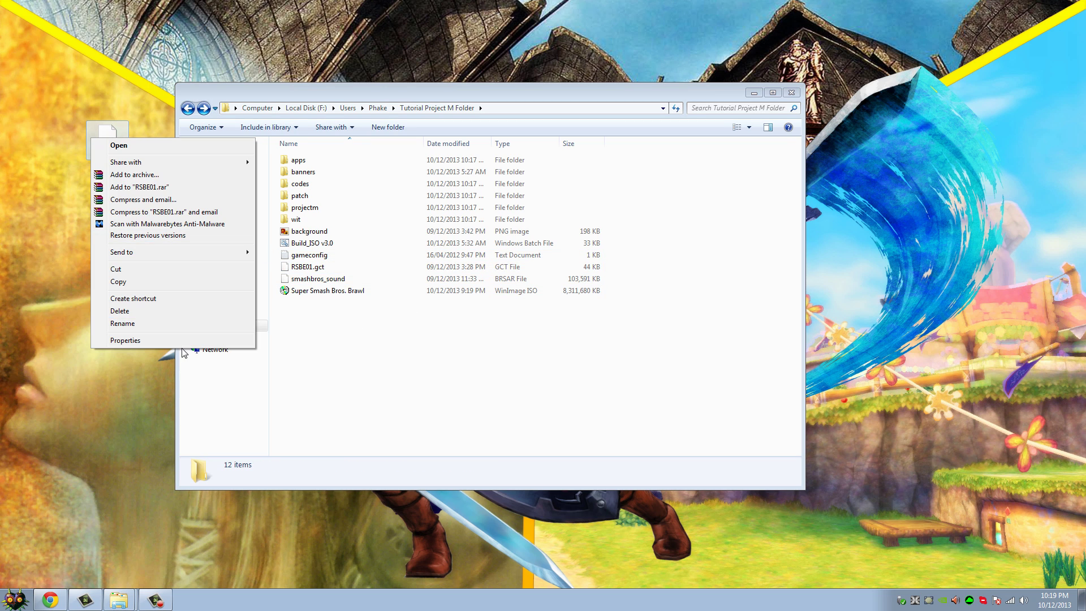
left_click(129, 312)
left_click(583, 347)
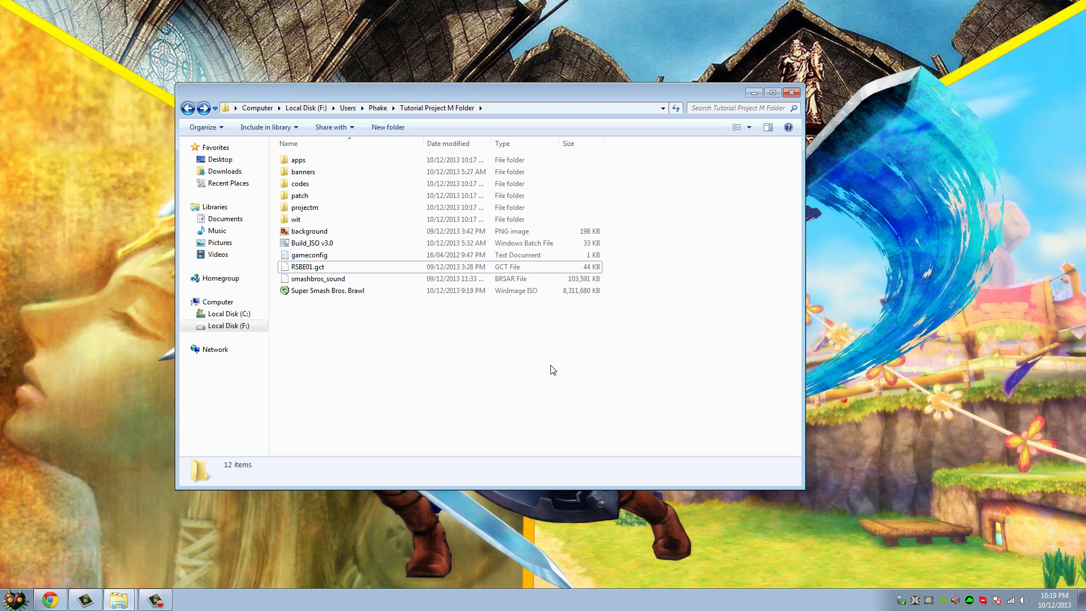
Step: Inspect the details of RSBE01.gct and the projectm folder in the tutorial folder
left_click(321, 268)
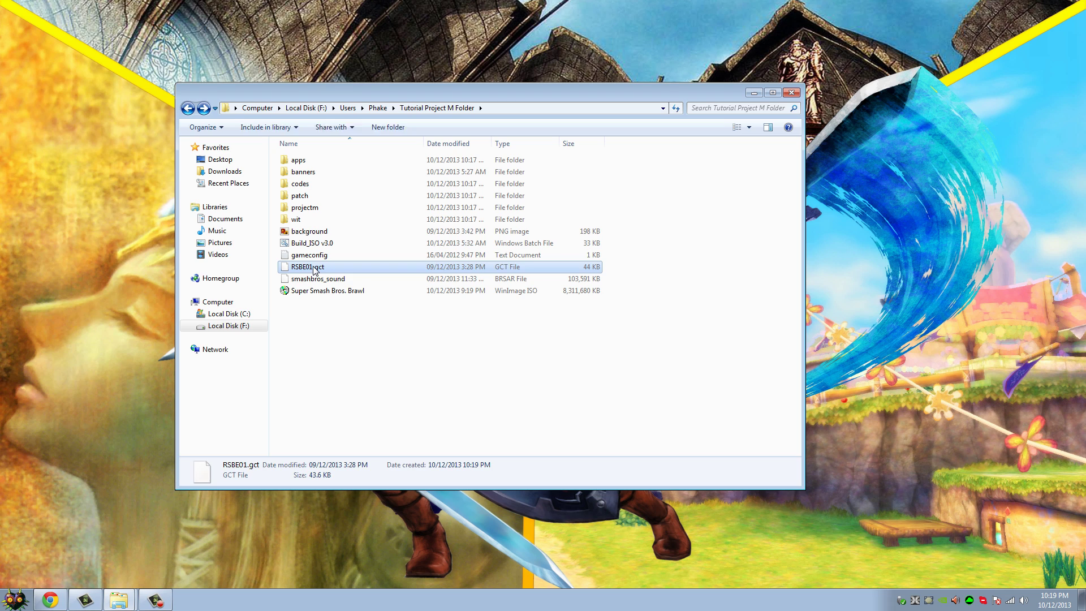
left_click(397, 368)
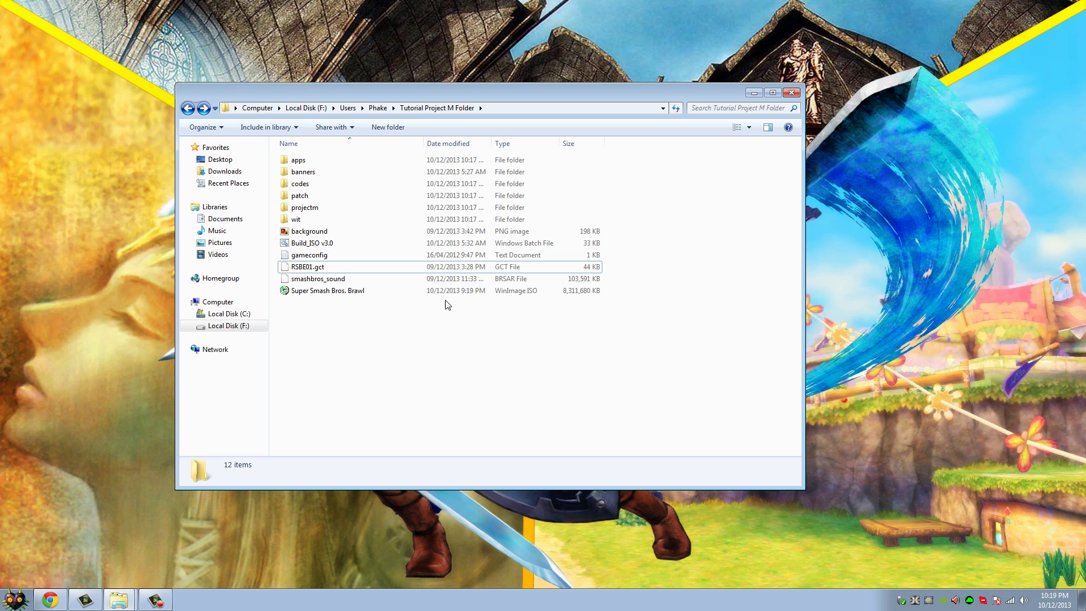
left_click(308, 268)
left_click(351, 323)
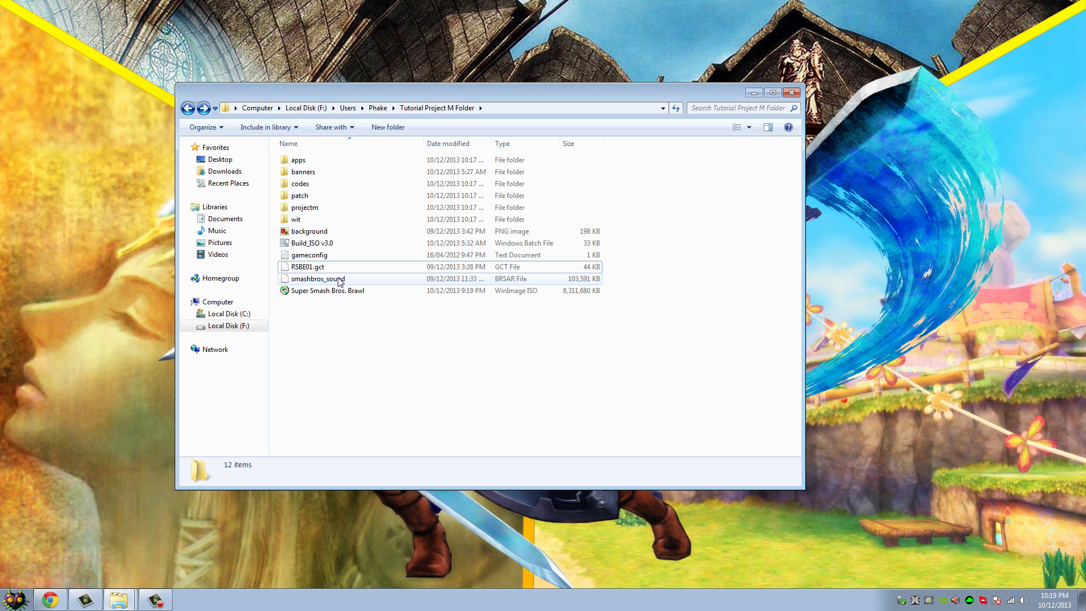
left_click(318, 268)
left_click(392, 341)
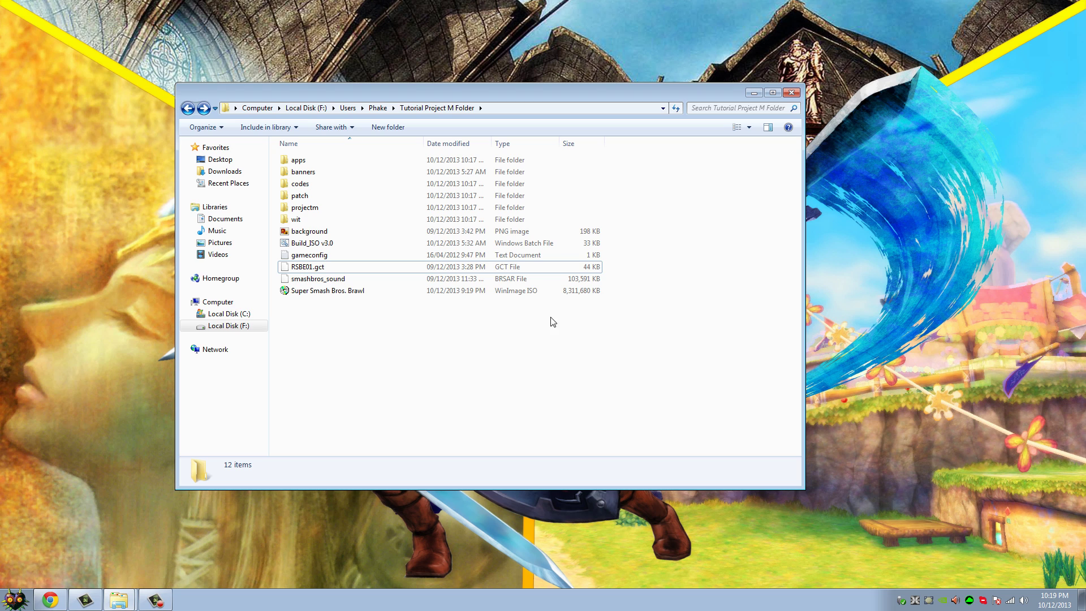
left_click(300, 208)
left_click(372, 334)
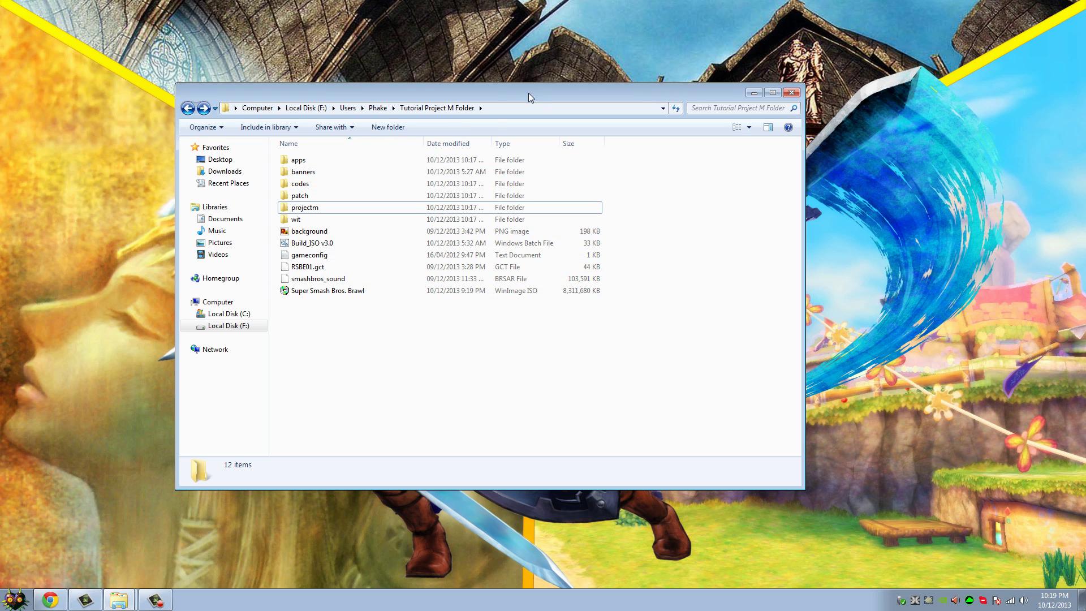
Step: Move the Explorer window up and right, checking the banners folder and smashbros_sound file
left_click_drag(528, 93, 602, 84)
left_click(379, 163)
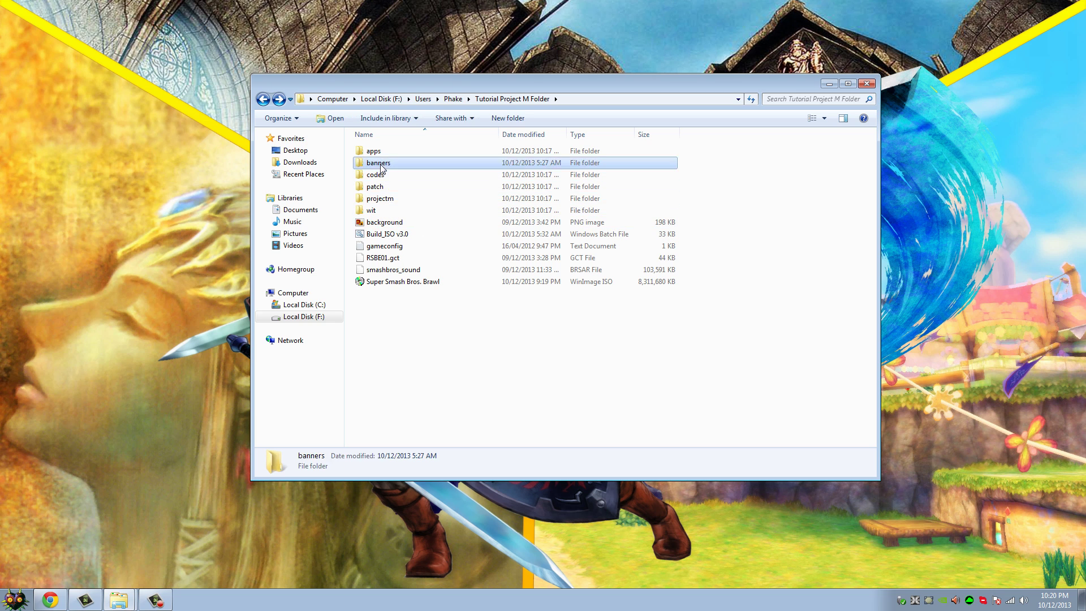
left_click(393, 269)
left_click(436, 364)
Step: Run Build_ISO v3.0 as administrator, enlarge its console and continue past the intro screen
right_click(389, 234)
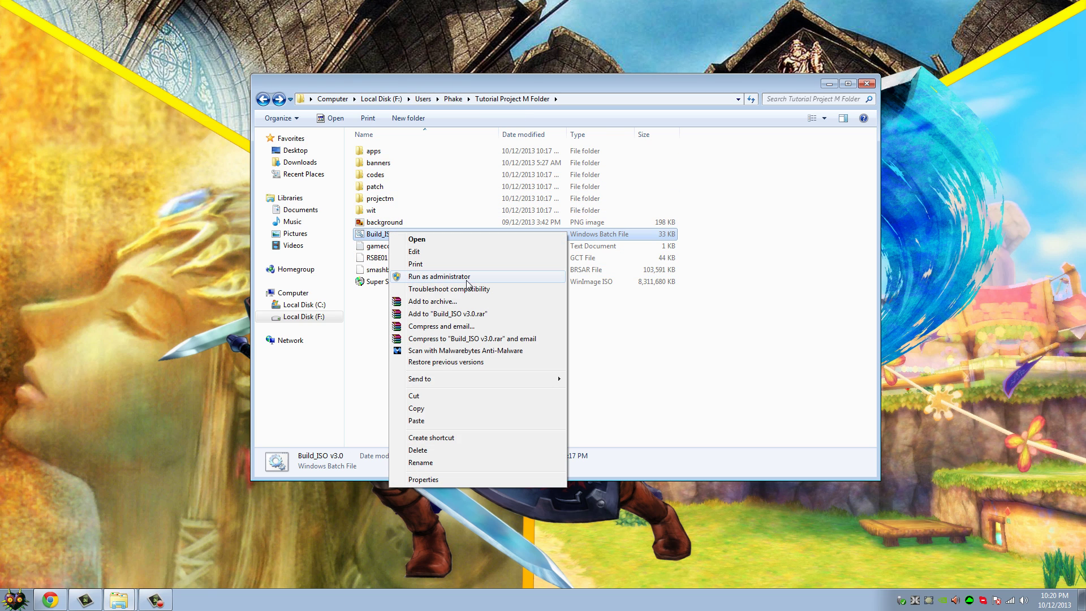
left_click(461, 277)
left_click(499, 298)
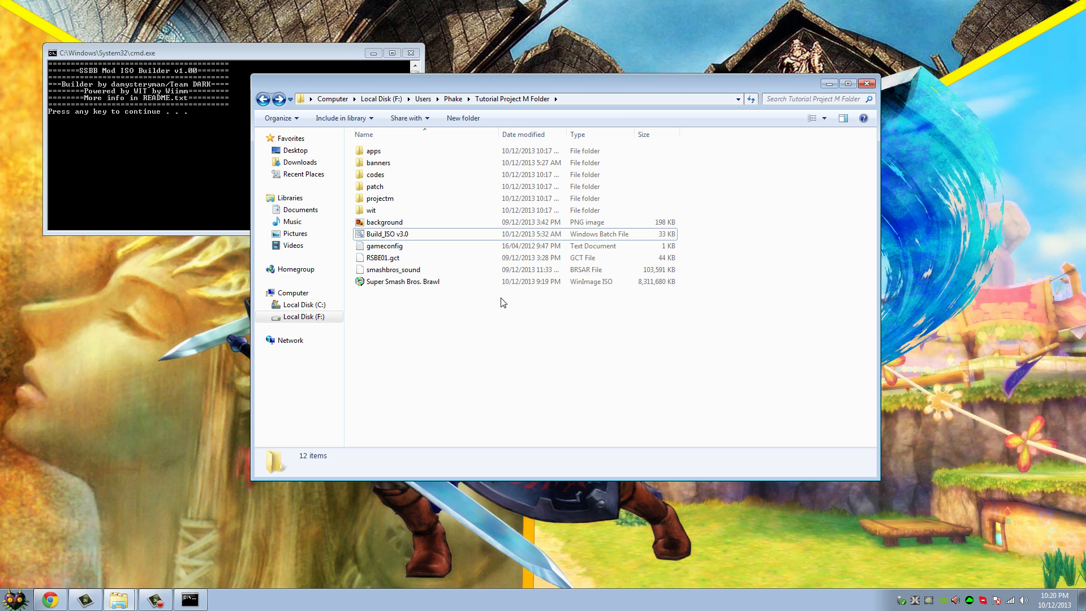
left_click_drag(639, 90, 825, 62)
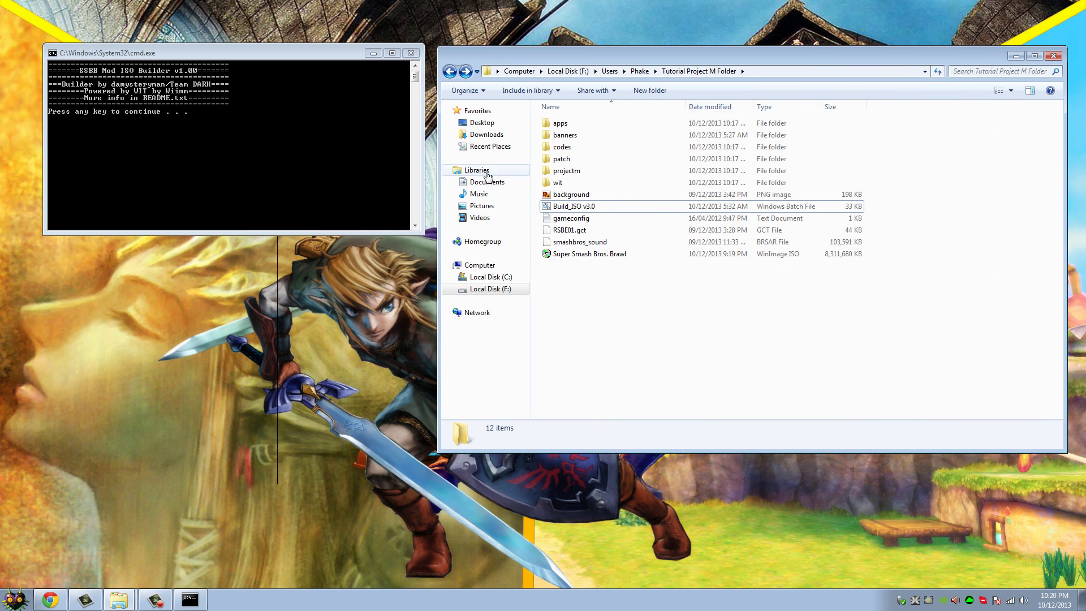
left_click(181, 55)
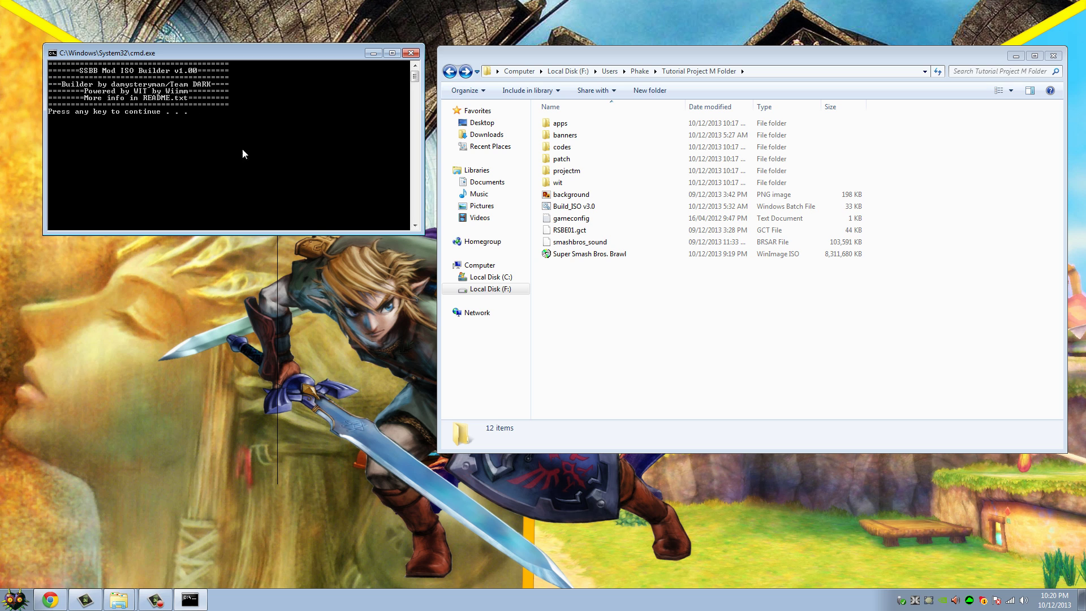
left_click_drag(319, 235, 354, 260)
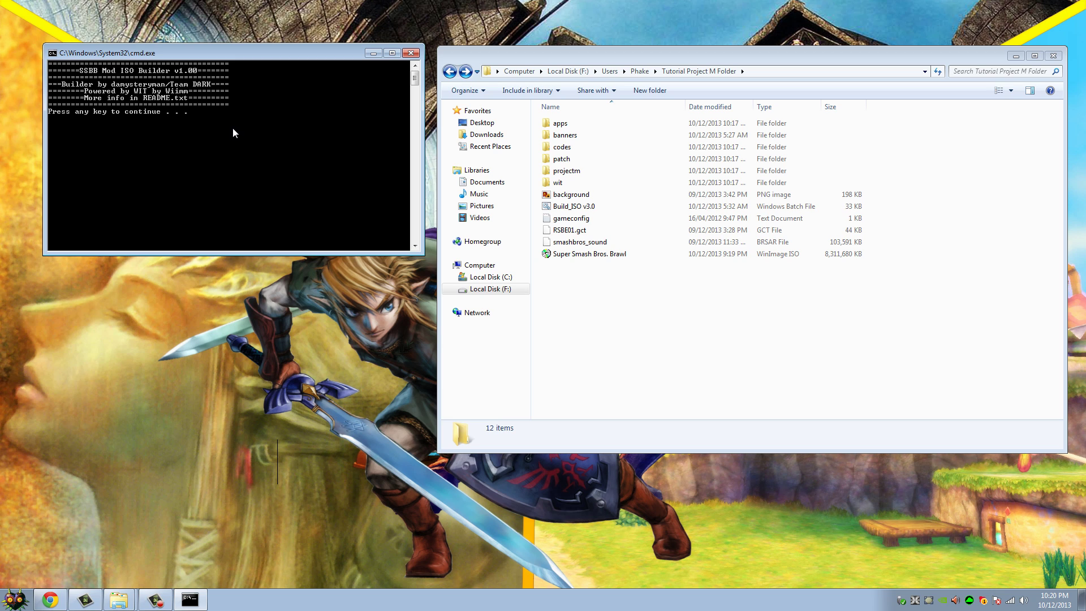
key("Return")
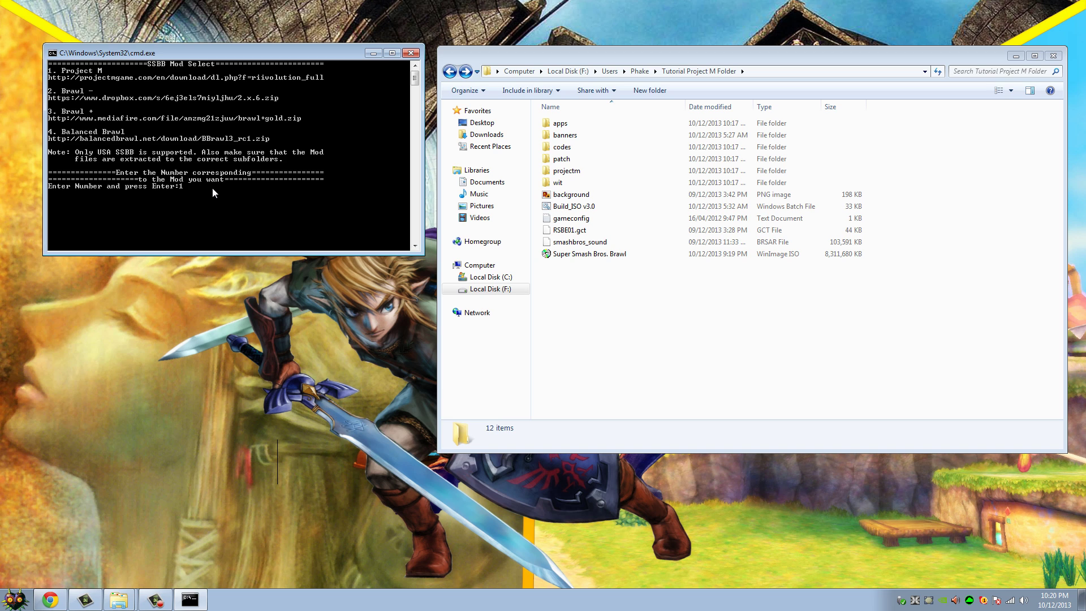
Step: Choose Project M (1), .iso output (1) and a new separate save slot (2)
key("Return")
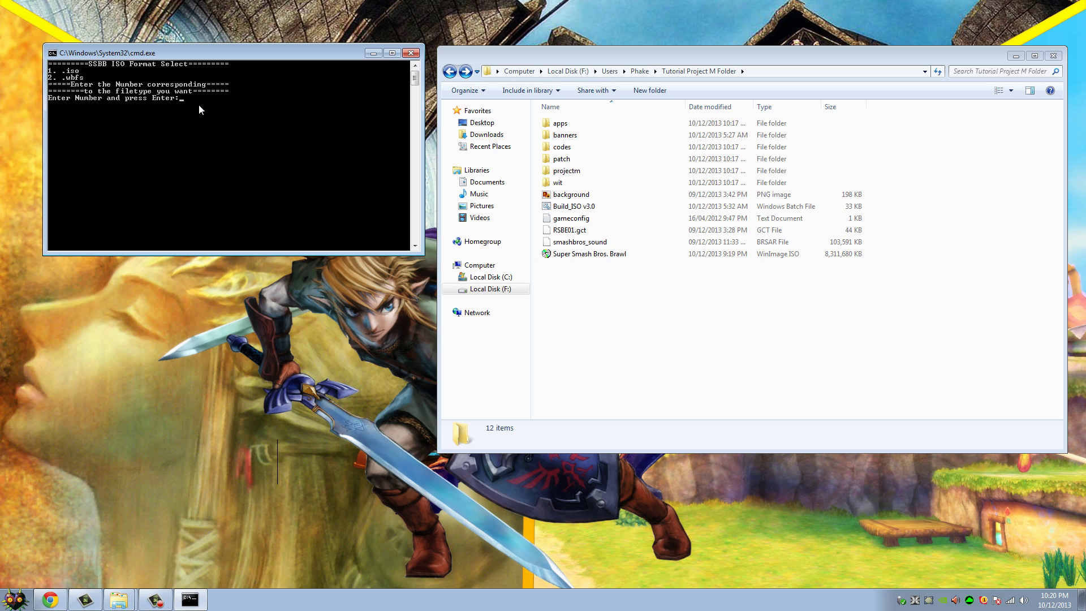
type("1")
key("Return")
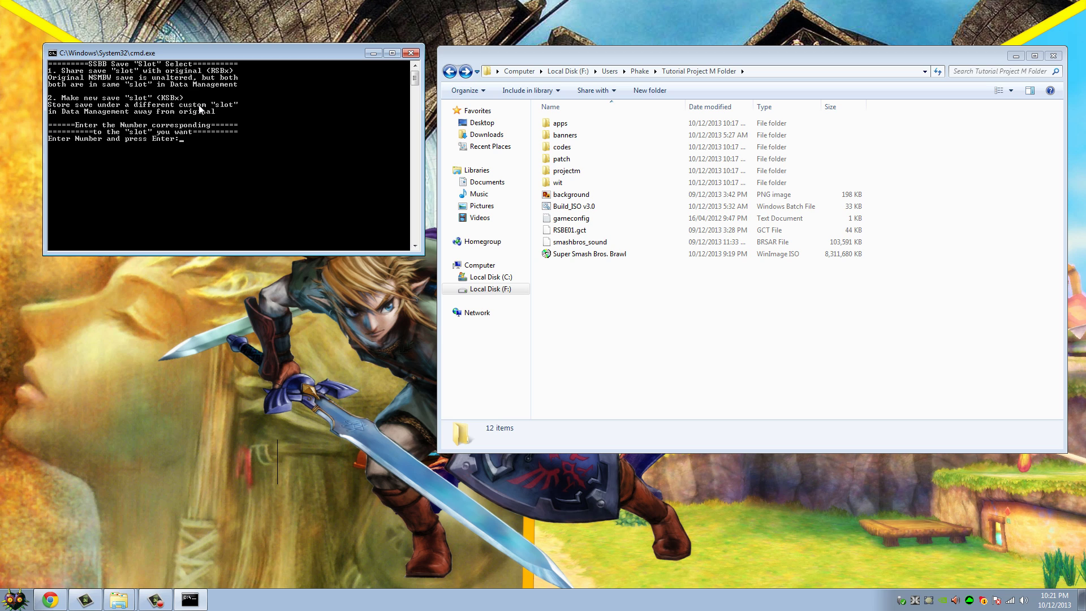
type("2")
key("Return")
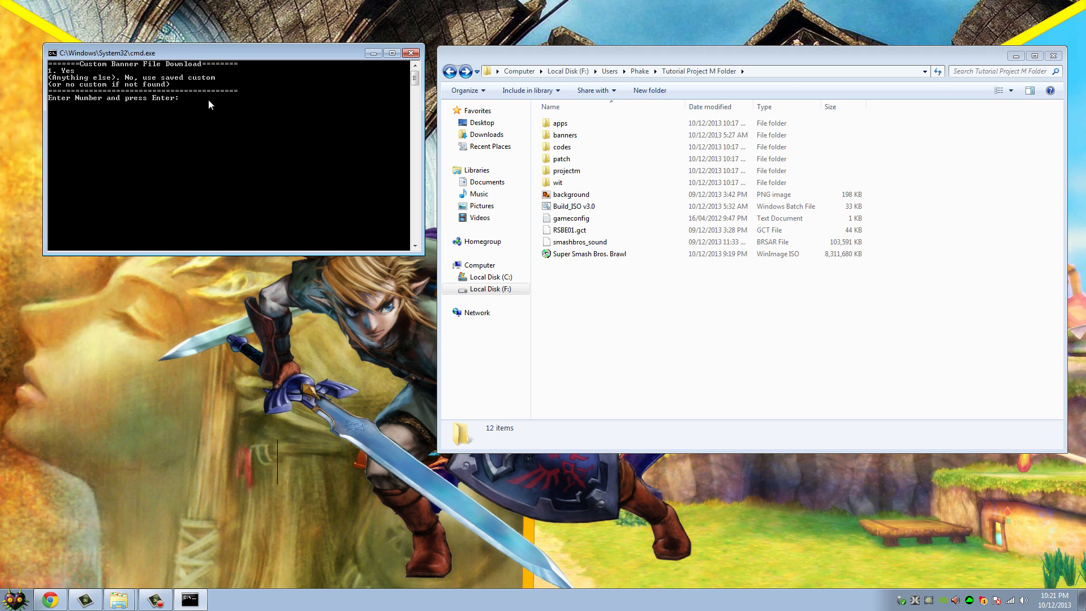
left_click(14, 599)
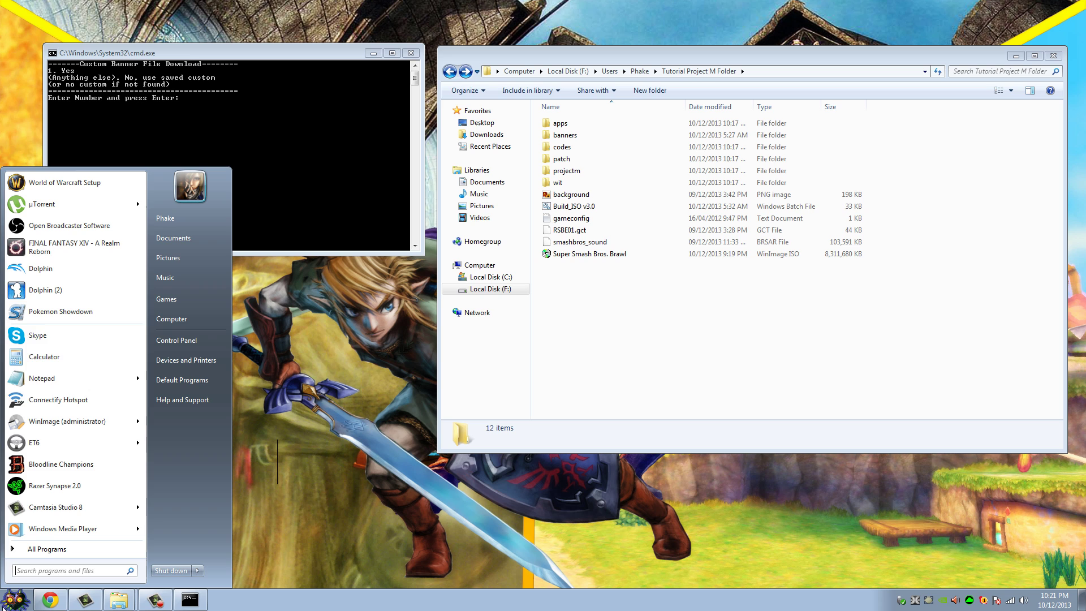
right_click(43, 271)
left_click(62, 279)
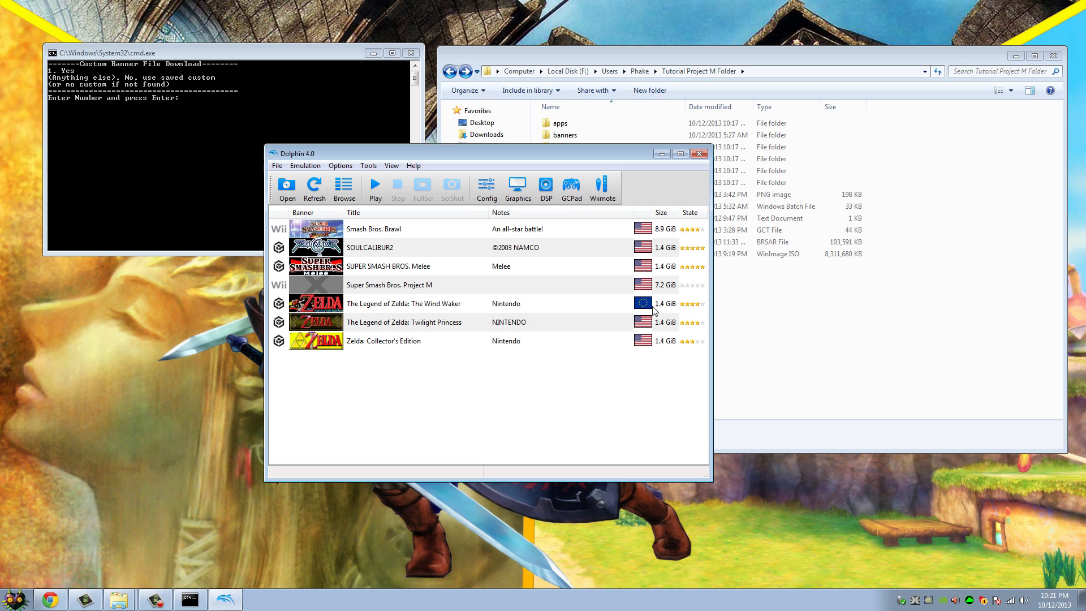
left_click(699, 153)
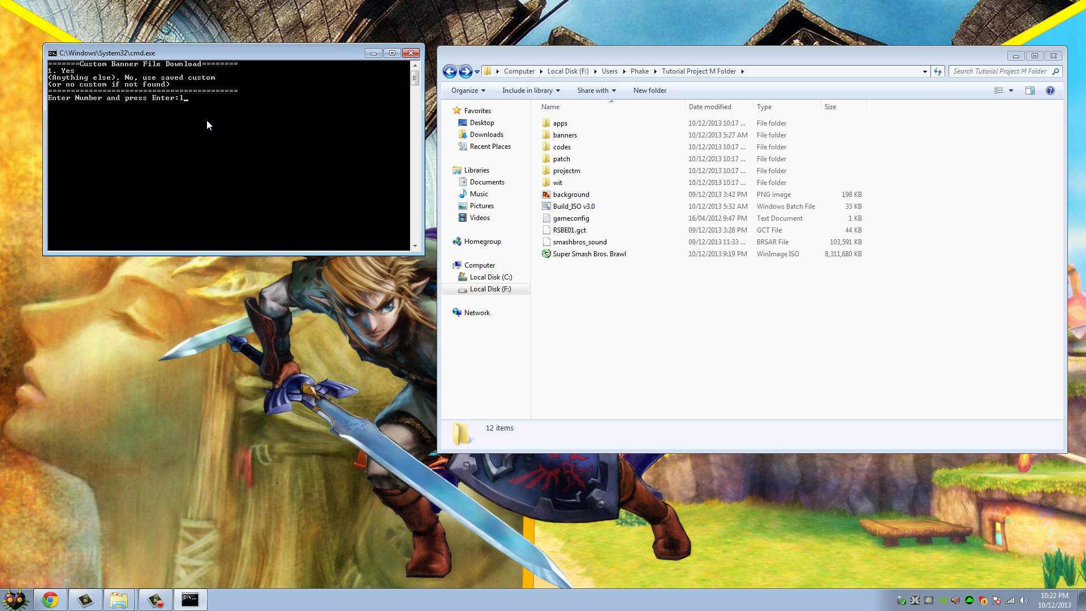
Step: Answer the custom banner question and confirm Review Settings to start extracting the Brawl ISO
key("Return")
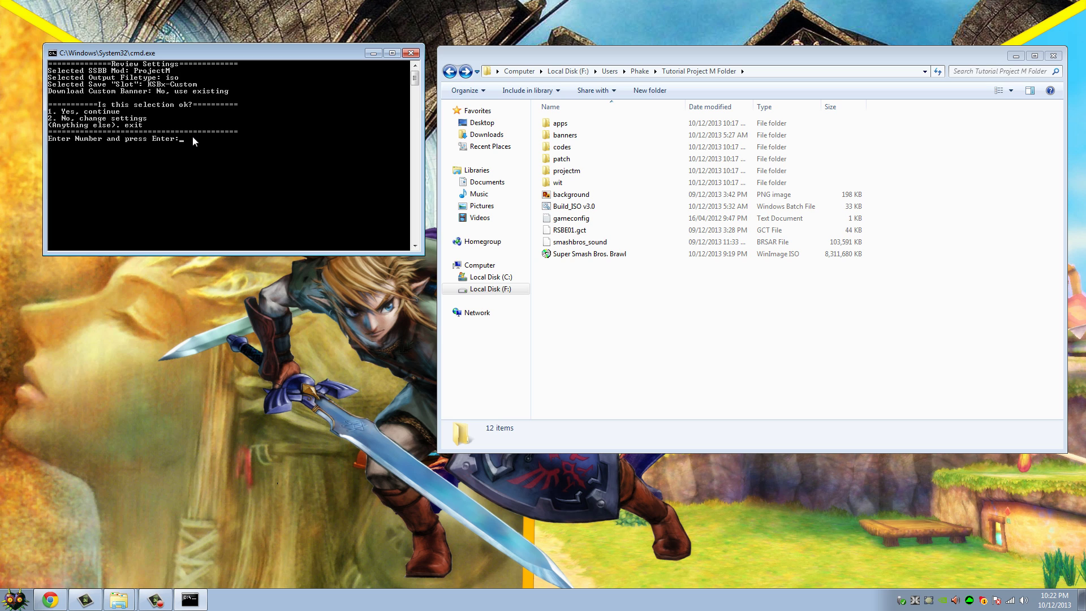
key("Return")
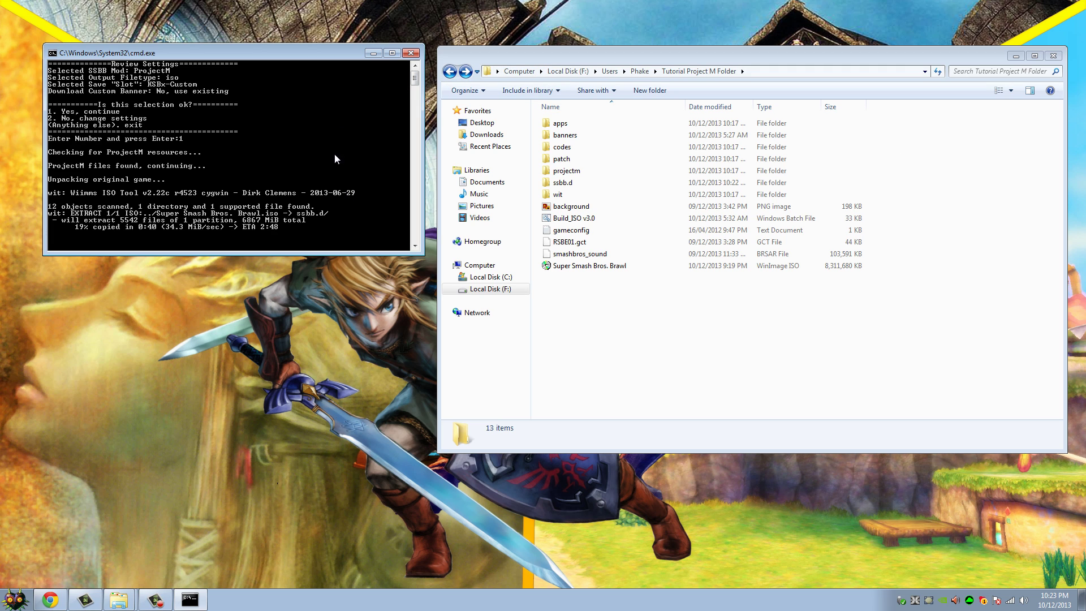
Step: Close the builder console and look through Tutorial Project M Folder containing the Brawl ISO
left_click(411, 53)
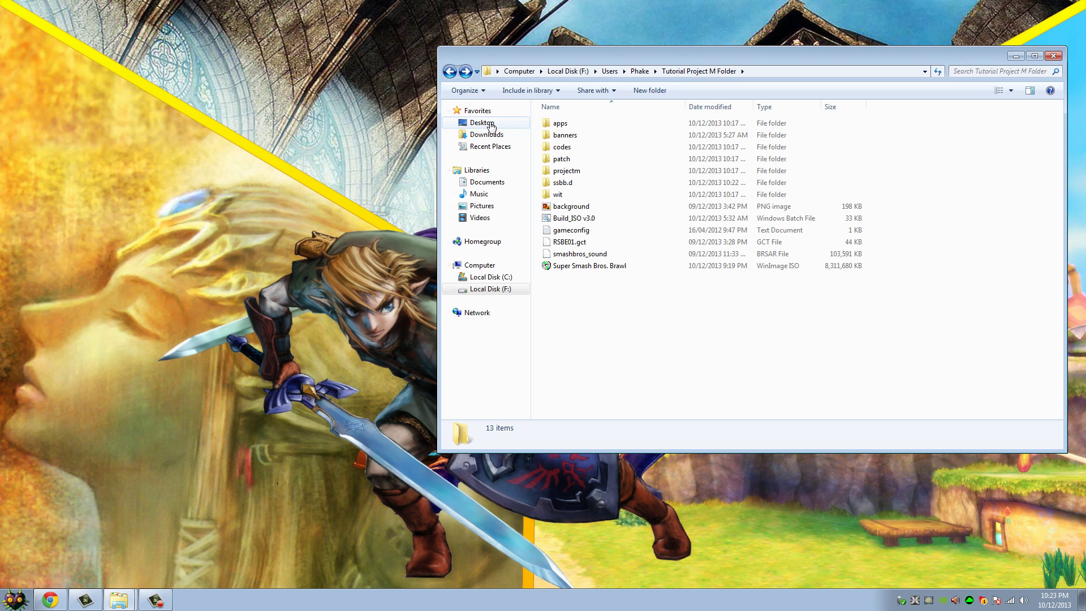
left_click(450, 72)
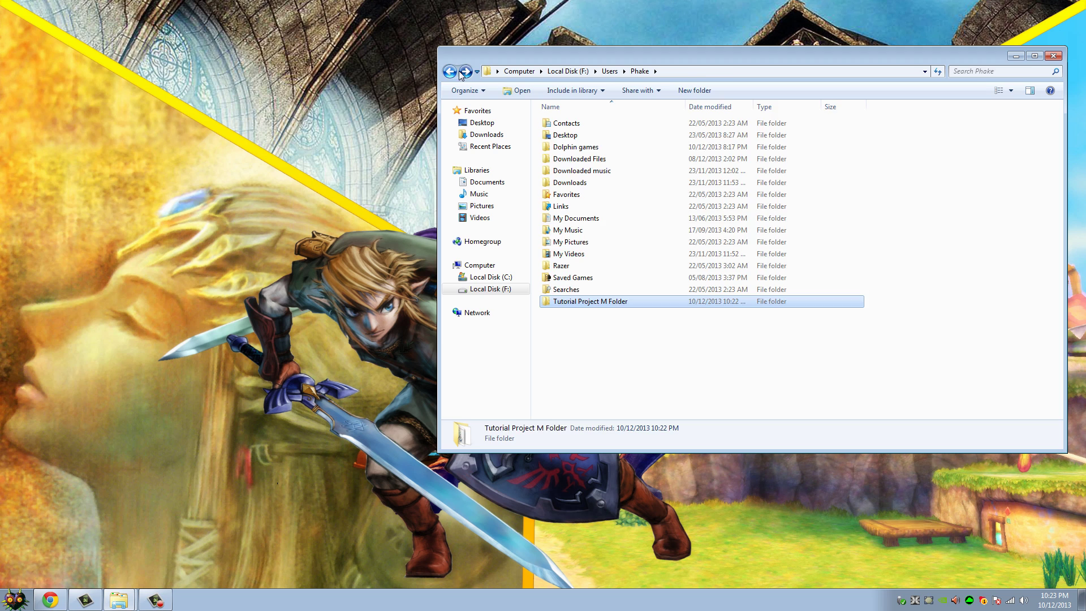
left_click(461, 73)
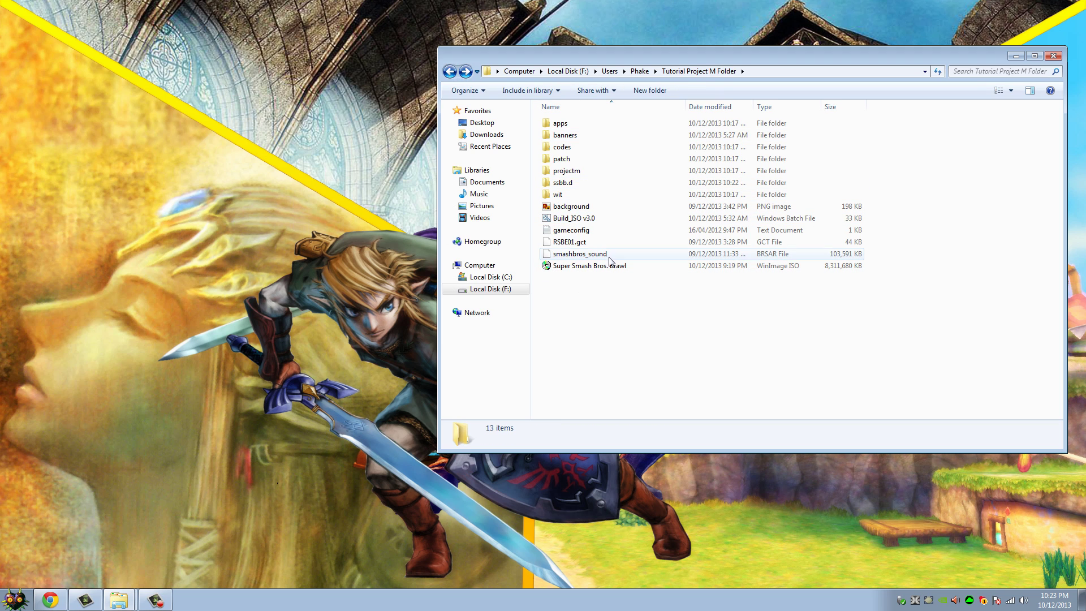
key("alt+Left")
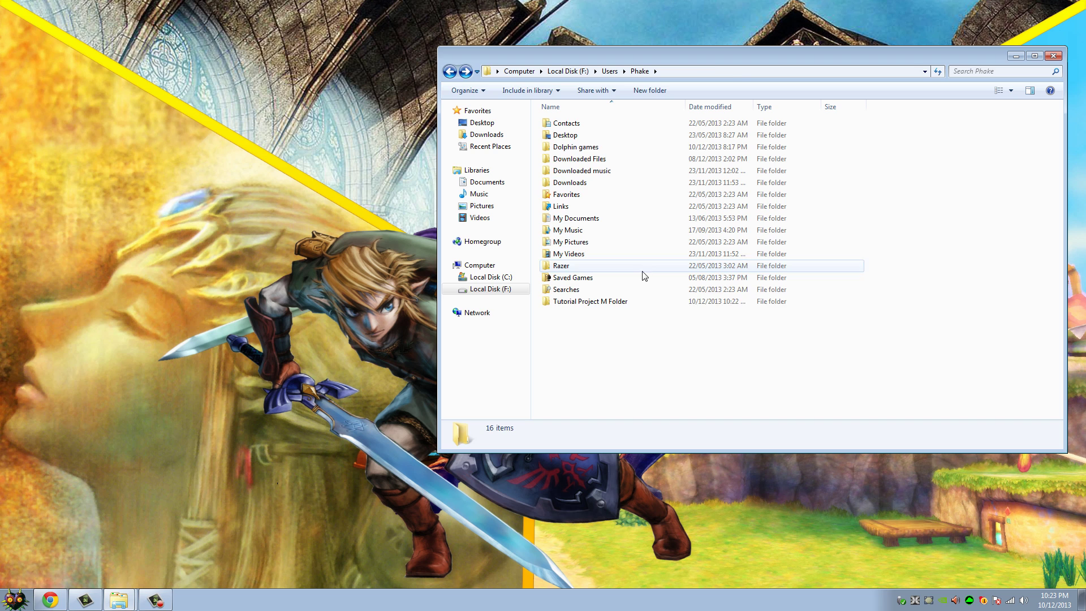
double_click(612, 302)
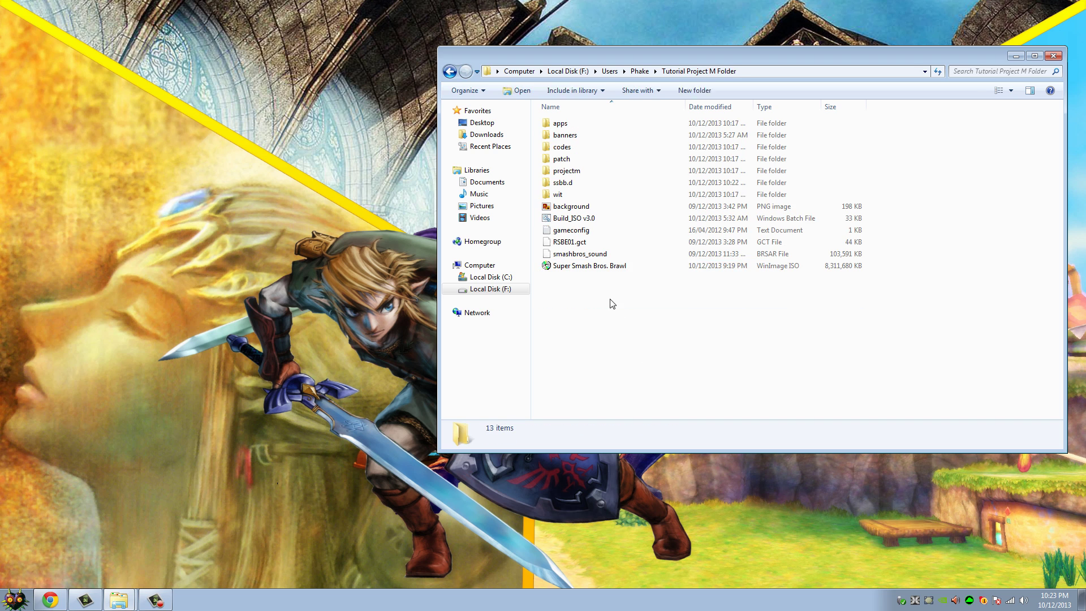
left_click(580, 269)
left_click(450, 71)
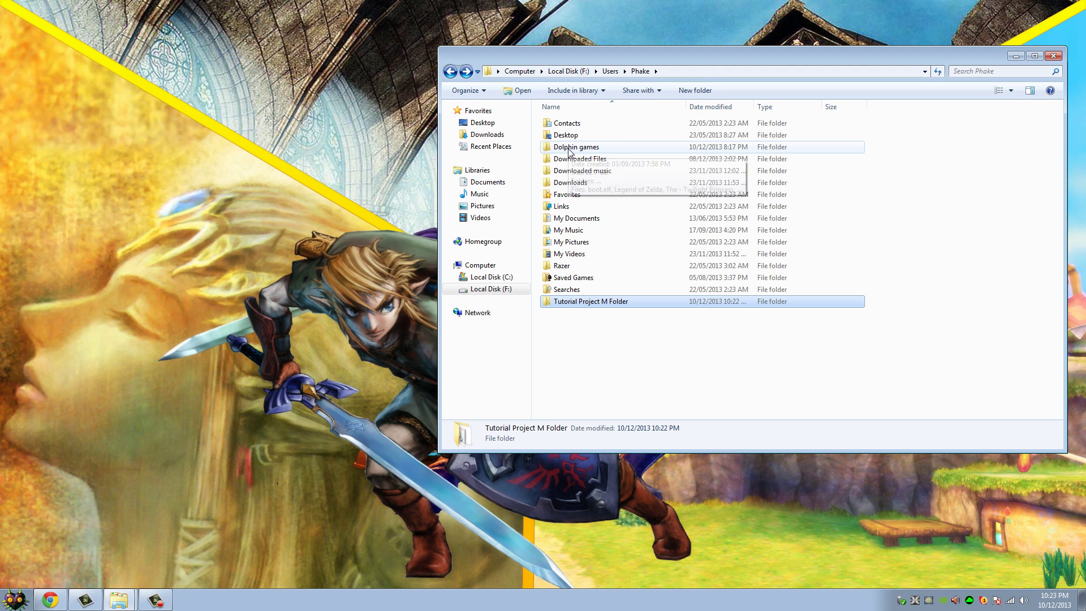
Step: Check that the 7.23 GB ProjectM_RSBEPM_K-sav ISO is in the Dolphin games folder
double_click(568, 148)
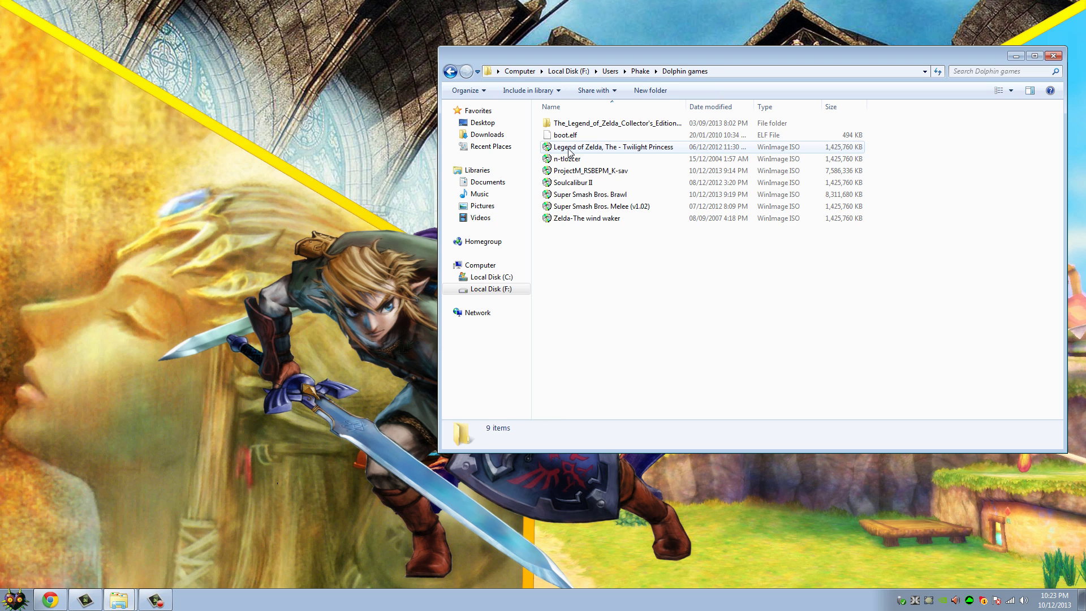
left_click(606, 171)
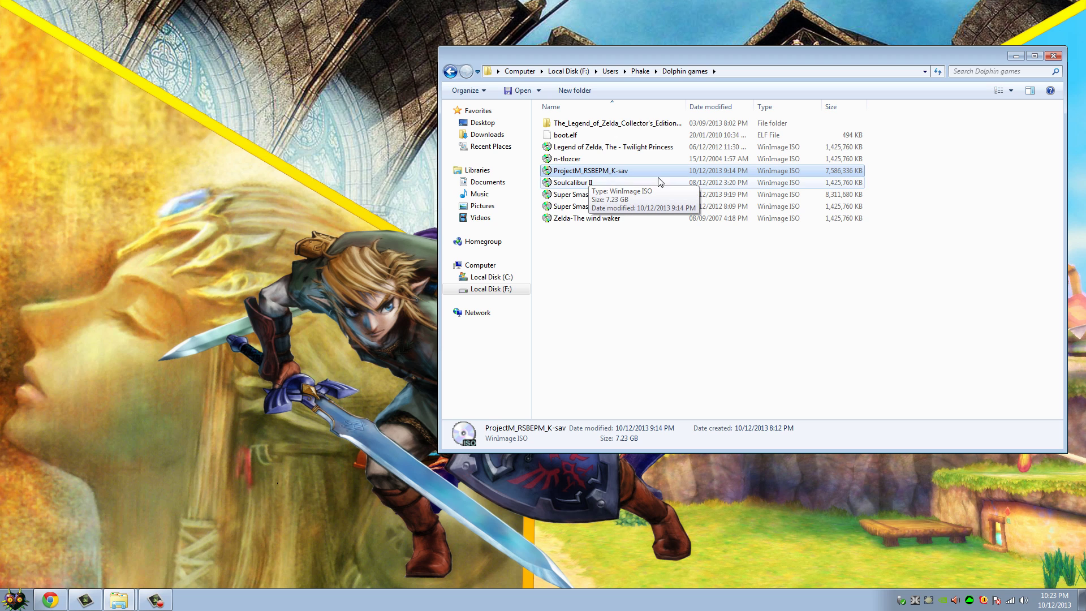
left_click(648, 304)
left_click(621, 177)
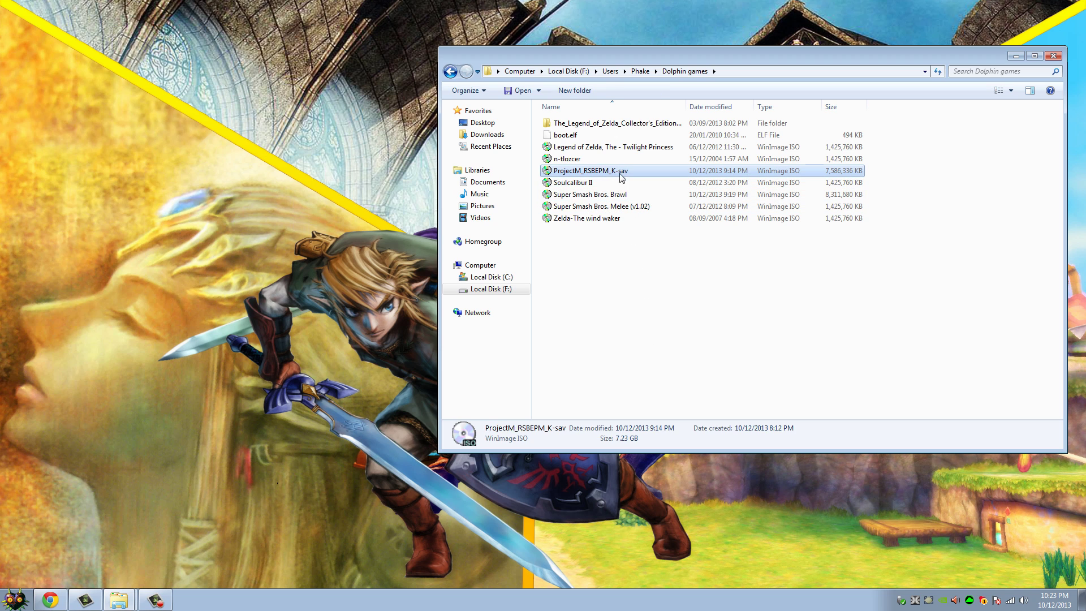
left_click(631, 259)
left_click(599, 181)
left_click(594, 173)
left_click(14, 598)
Step: Launch Dolphin as administrator from New Dolphin Netplay 4.0 > Dolphin-x64
right_click(38, 277)
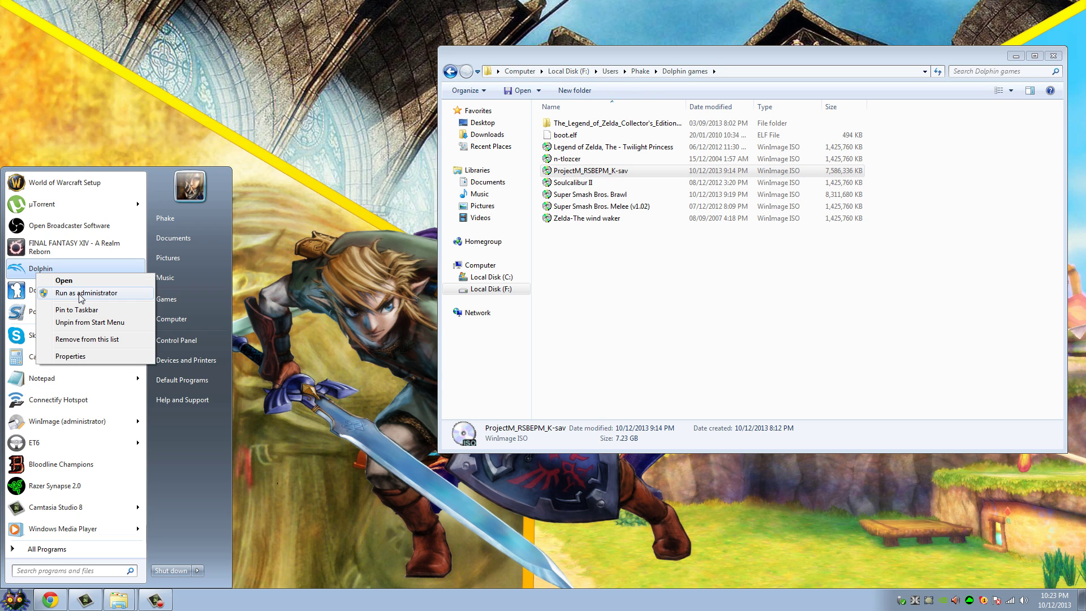
left_click(186, 213)
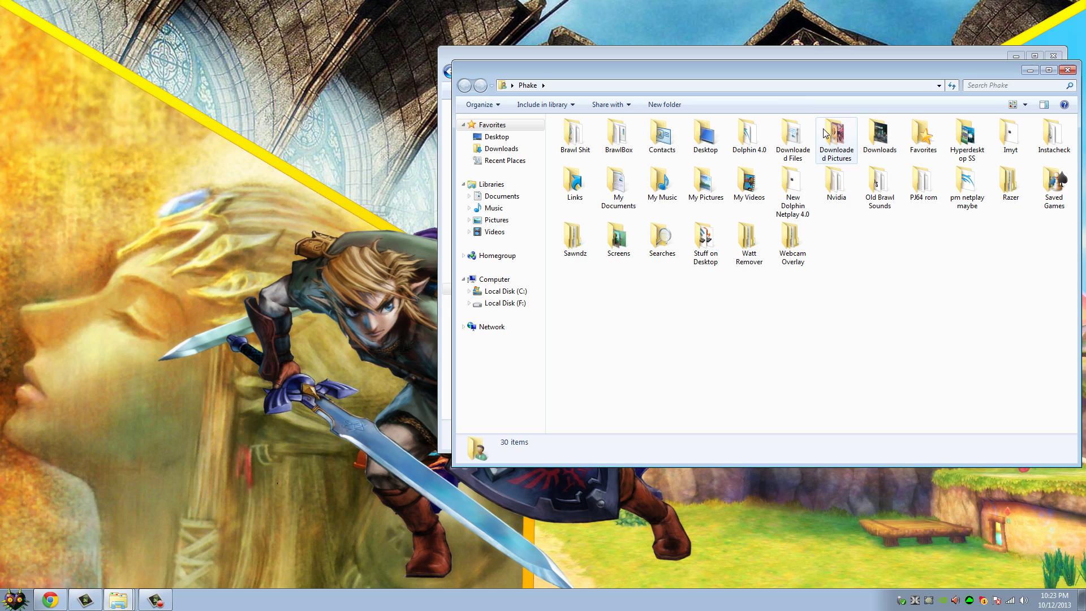
left_click_drag(751, 76, 539, 89)
double_click(577, 187)
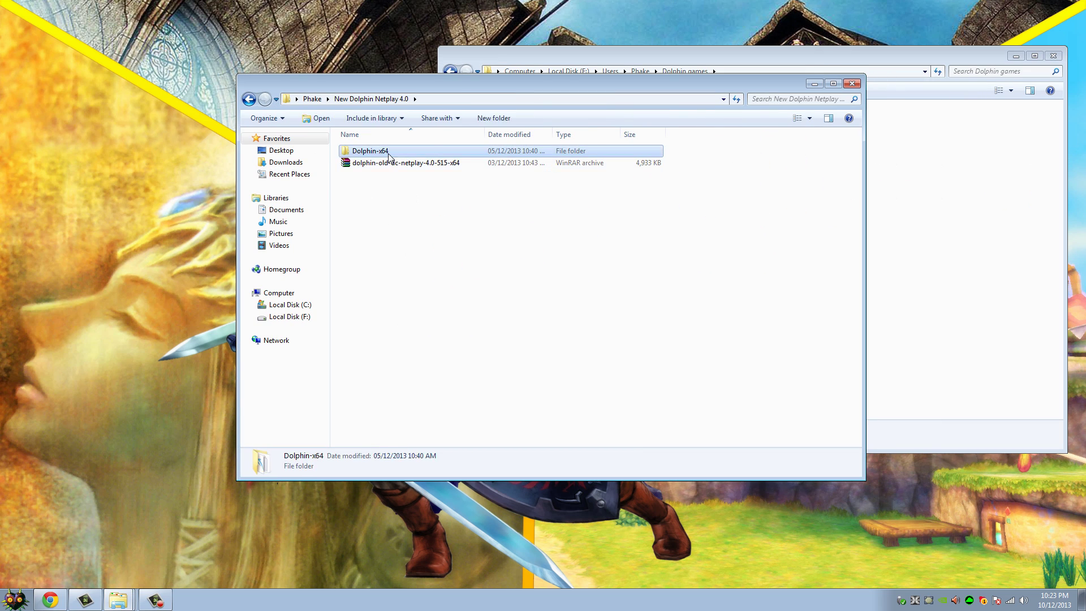
double_click(365, 150)
right_click(361, 182)
left_click(391, 199)
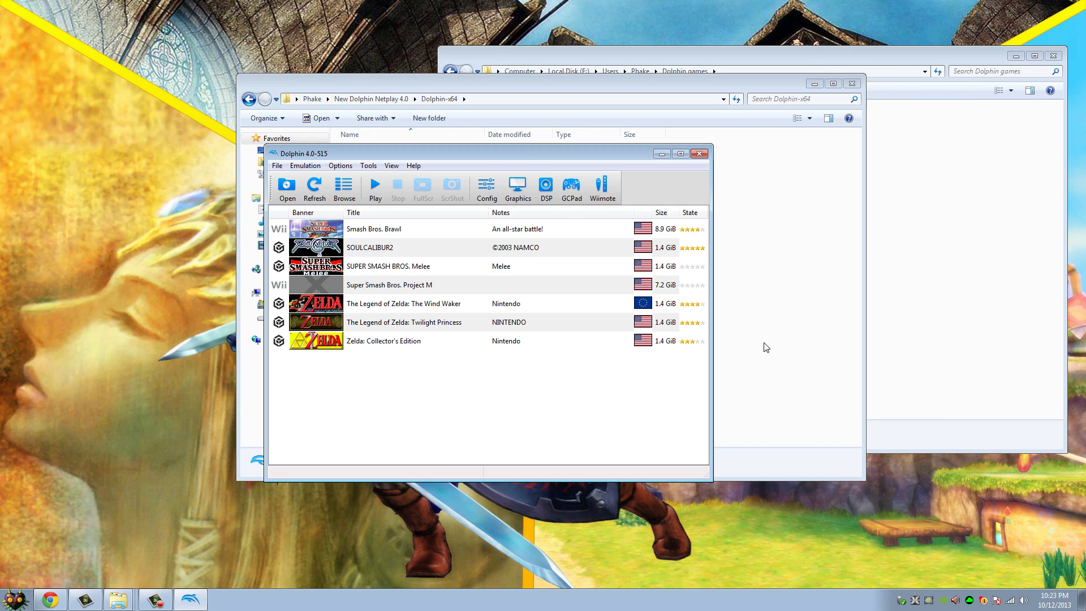
left_click(838, 241)
left_click(852, 83)
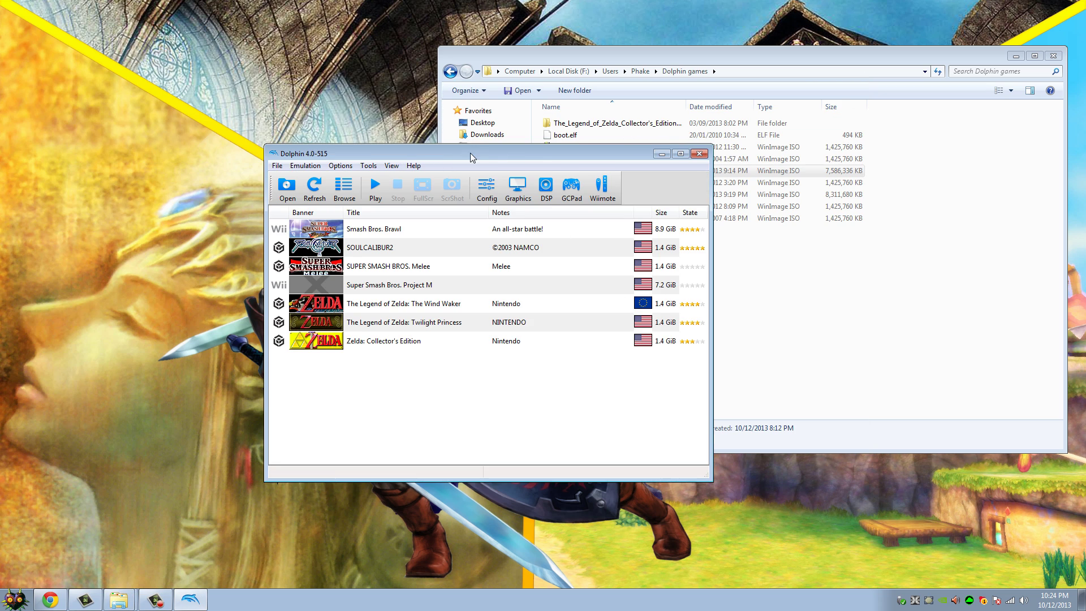
left_click_drag(470, 152, 273, 145)
Step: Refresh the game list and bring up actions for the 7.2 GiB Super Smash Bros. Project M entry
left_click(172, 281)
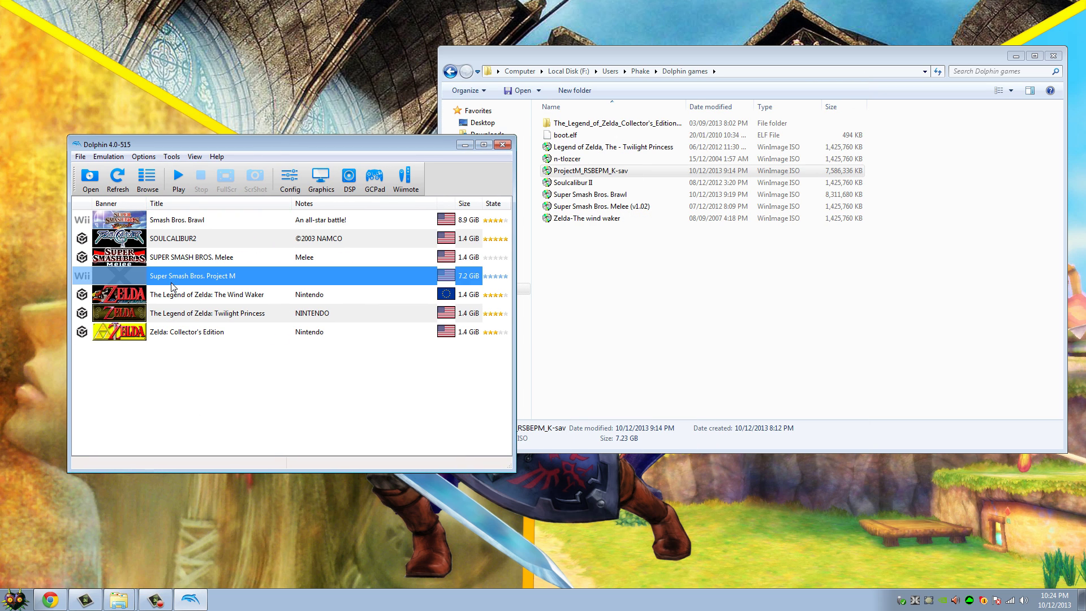
left_click(119, 192)
left_click(213, 286)
left_click(368, 425)
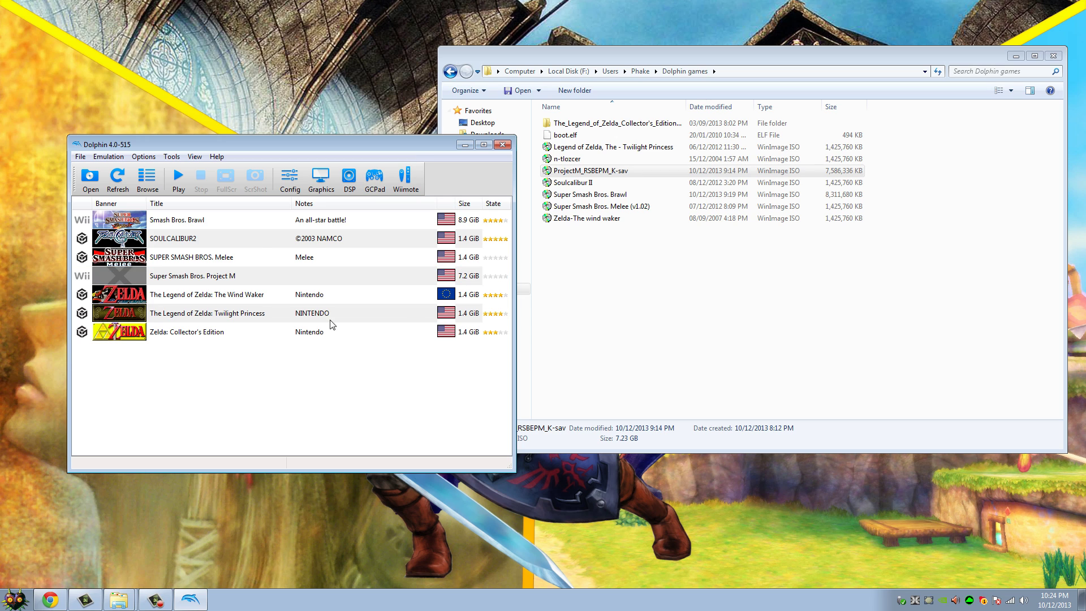
left_click(197, 276)
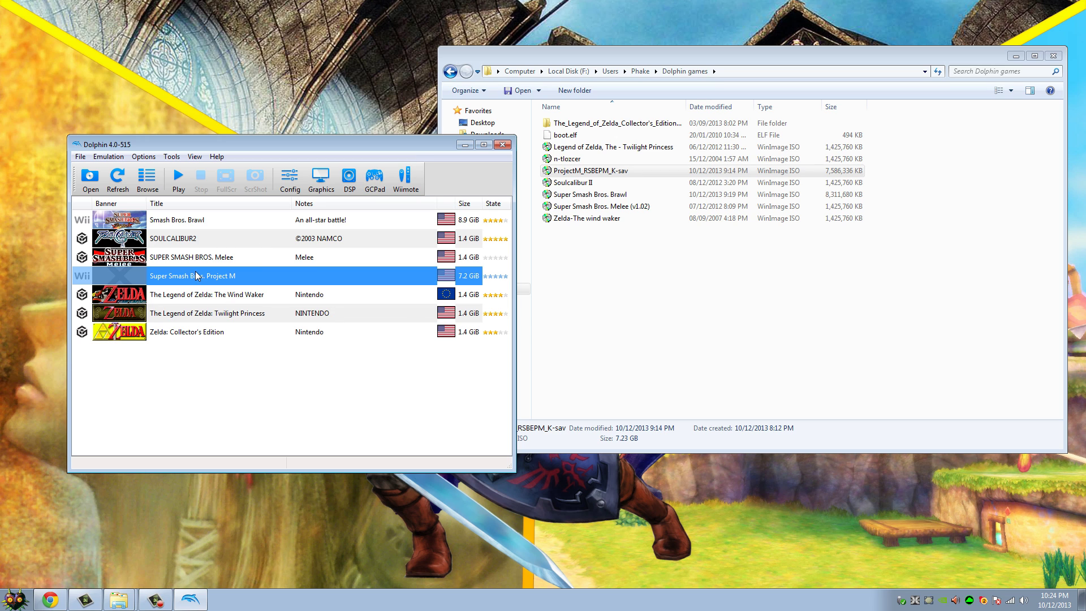
right_click(197, 276)
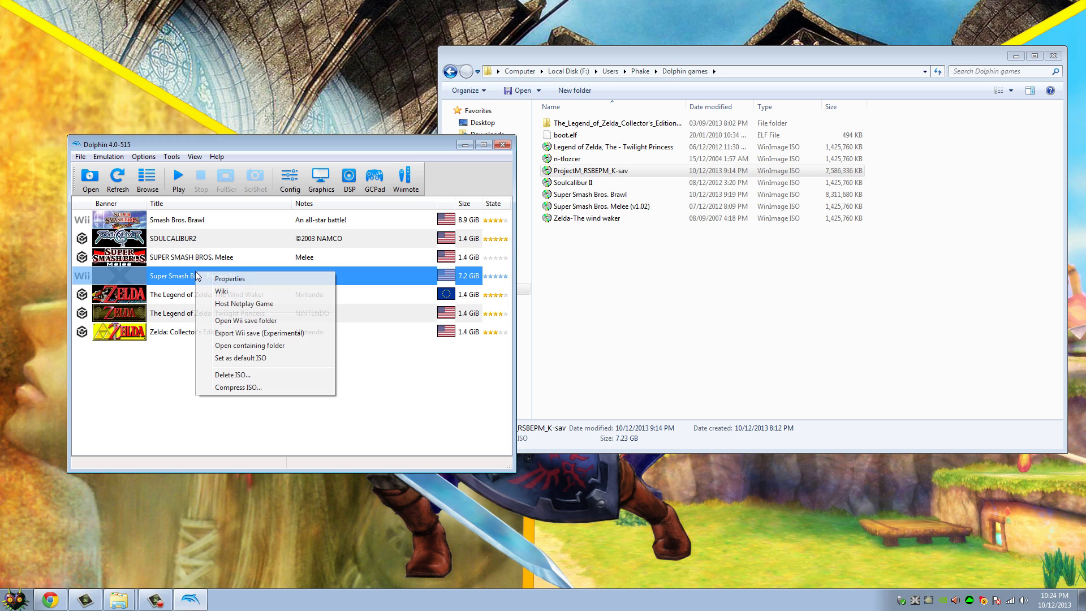
left_click(117, 402)
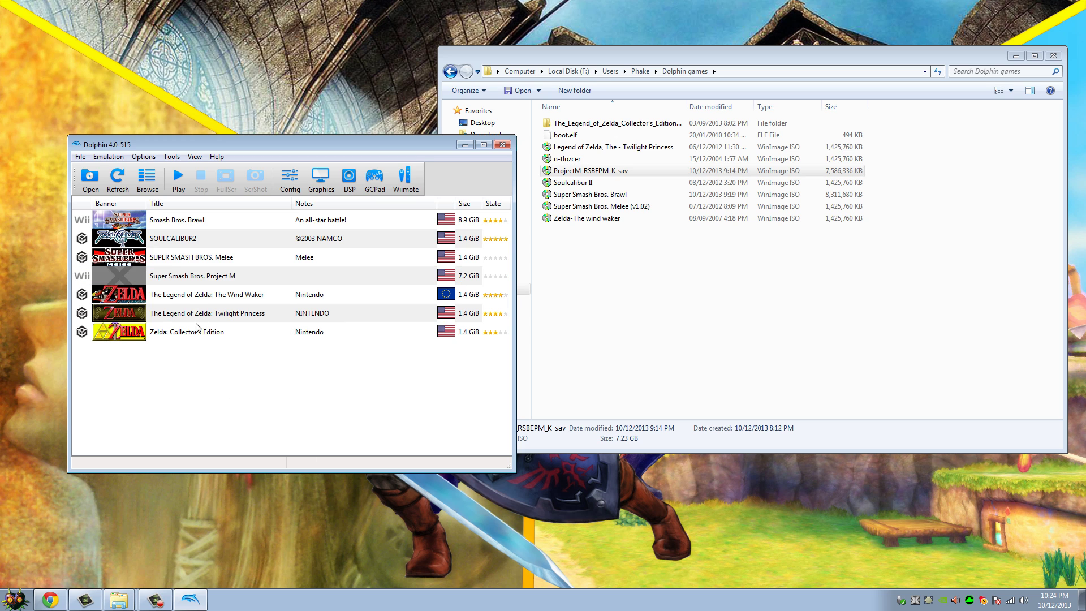
right_click(162, 281)
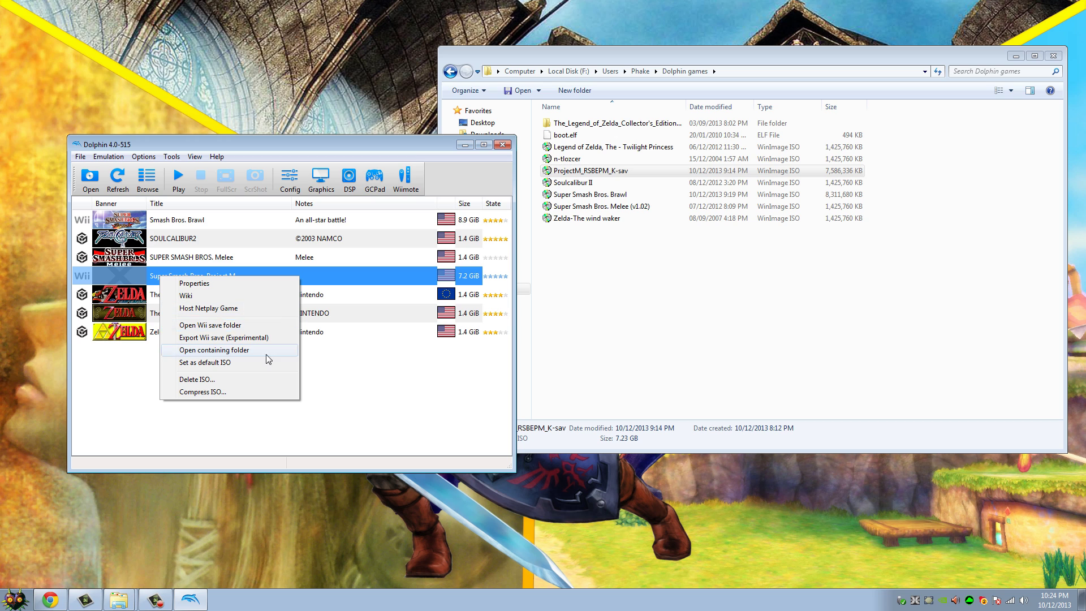
Step: Open the Wii save folder for Project M from Dolphin's context menu
left_click(228, 324)
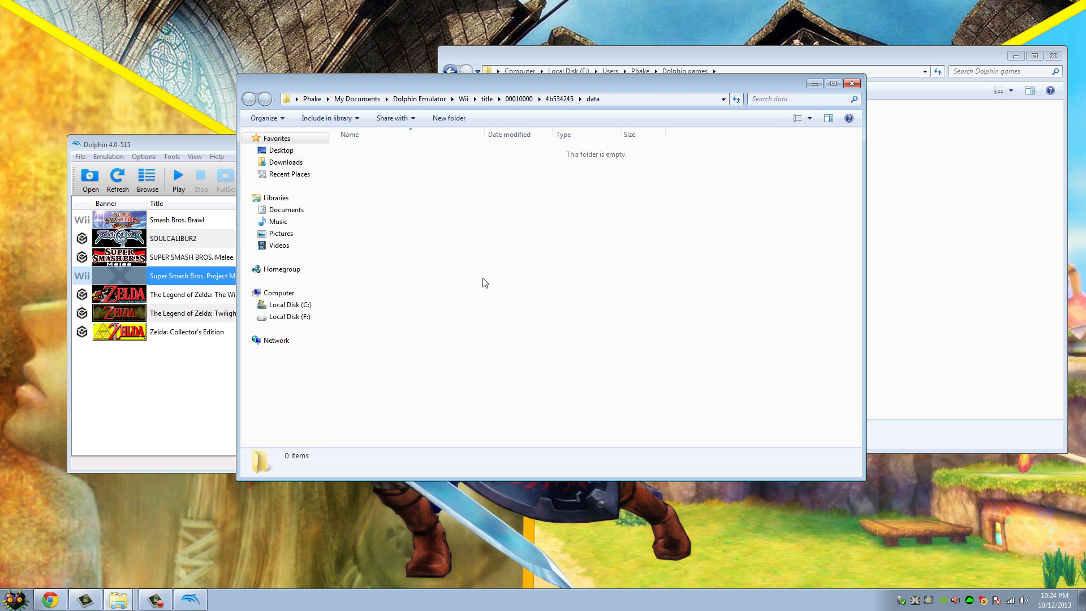
left_click_drag(367, 155, 396, 316)
left_click_drag(442, 396, 331, 141)
left_click_drag(666, 394, 413, 368)
left_click_drag(732, 412, 329, 174)
left_click_drag(563, 362, 390, 146)
Step: Navigate to the Wii title > 00010000 > 52534245 > data folder
left_click(492, 99)
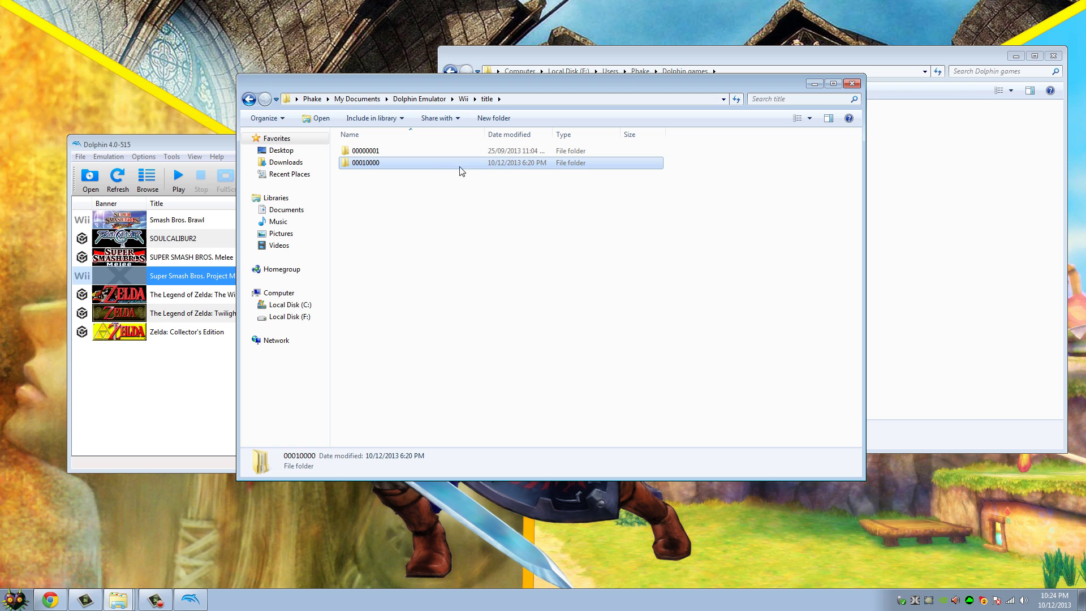
double_click(398, 161)
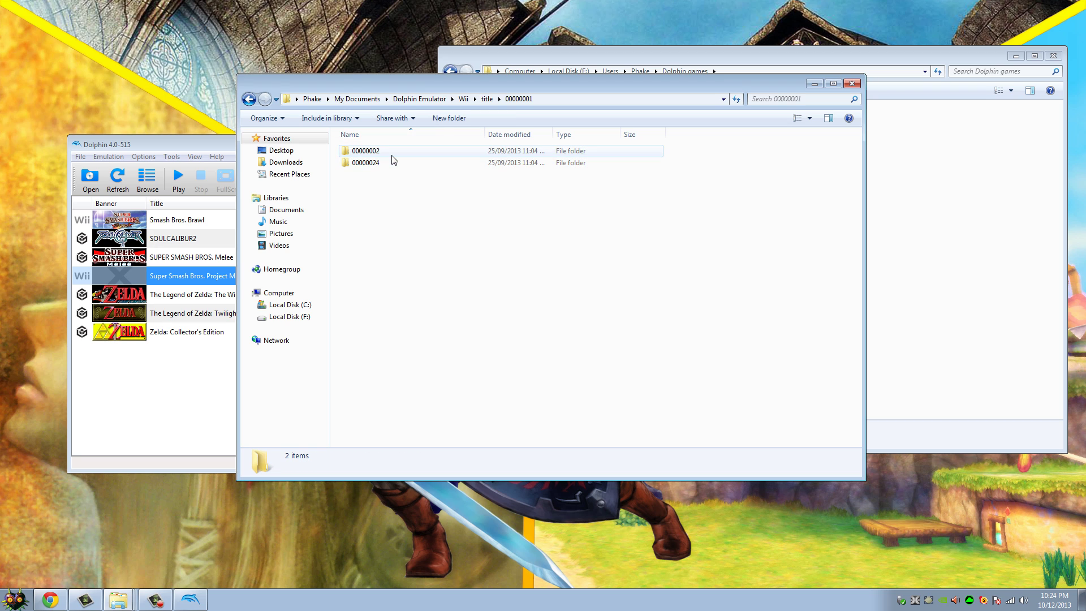
key("BackSpace")
double_click(368, 164)
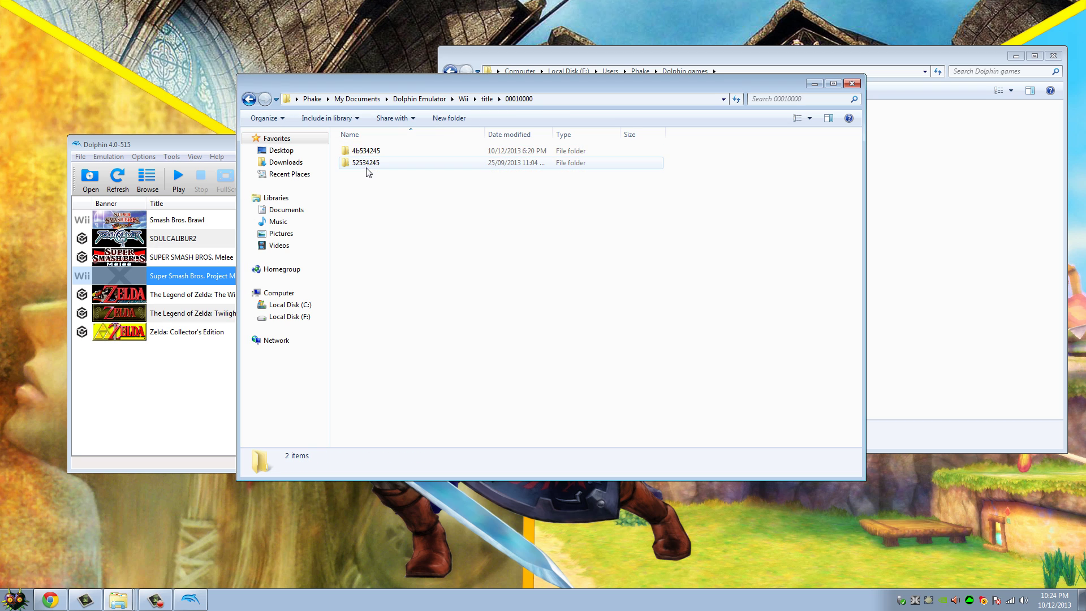
double_click(366, 151)
double_click(363, 163)
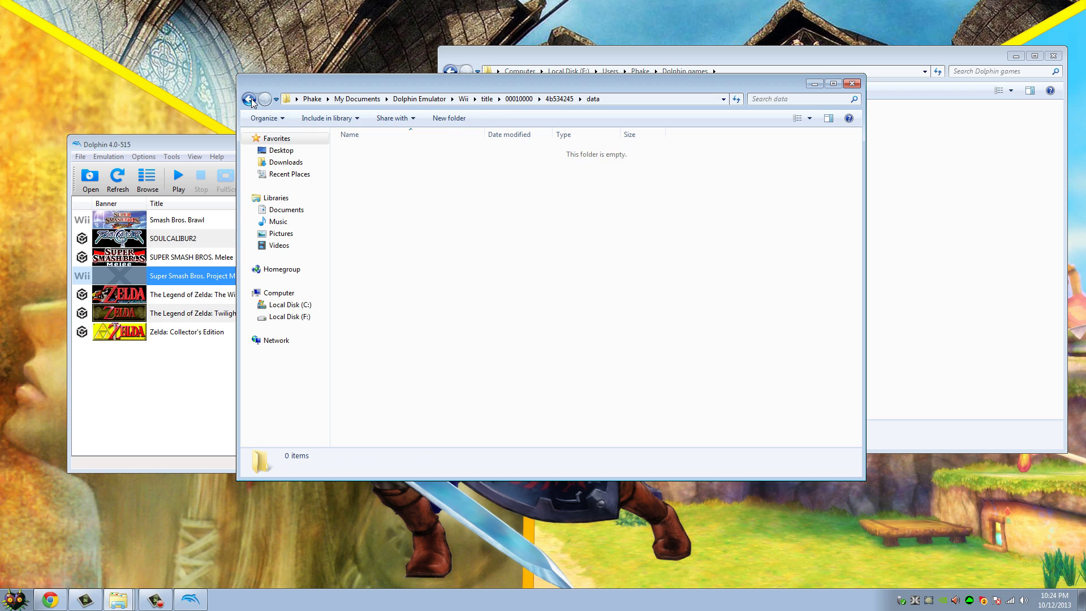
left_click(249, 100)
left_click(248, 100)
double_click(364, 163)
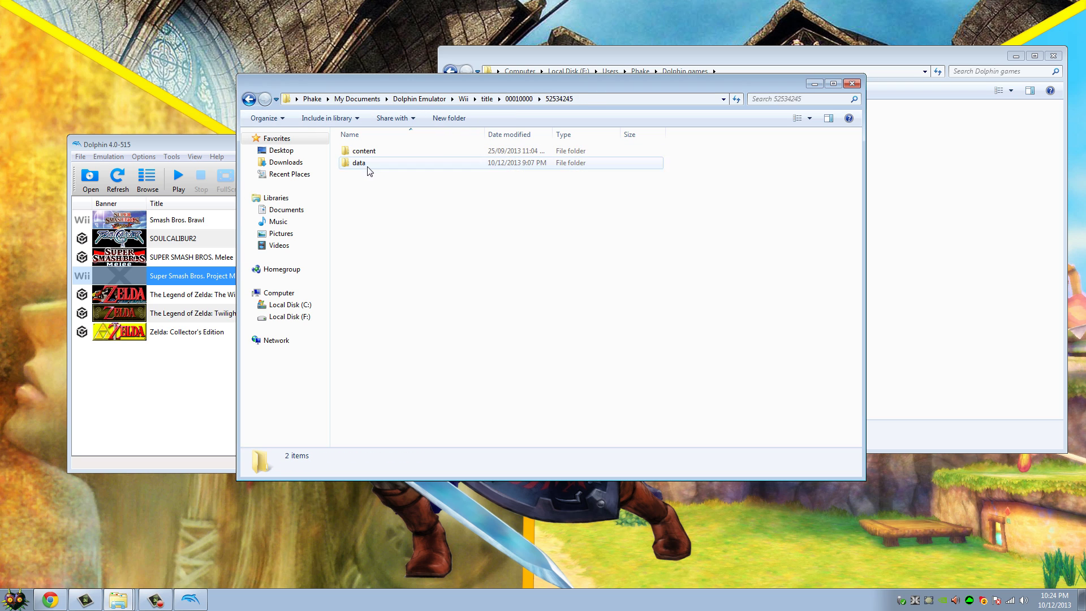
double_click(453, 162)
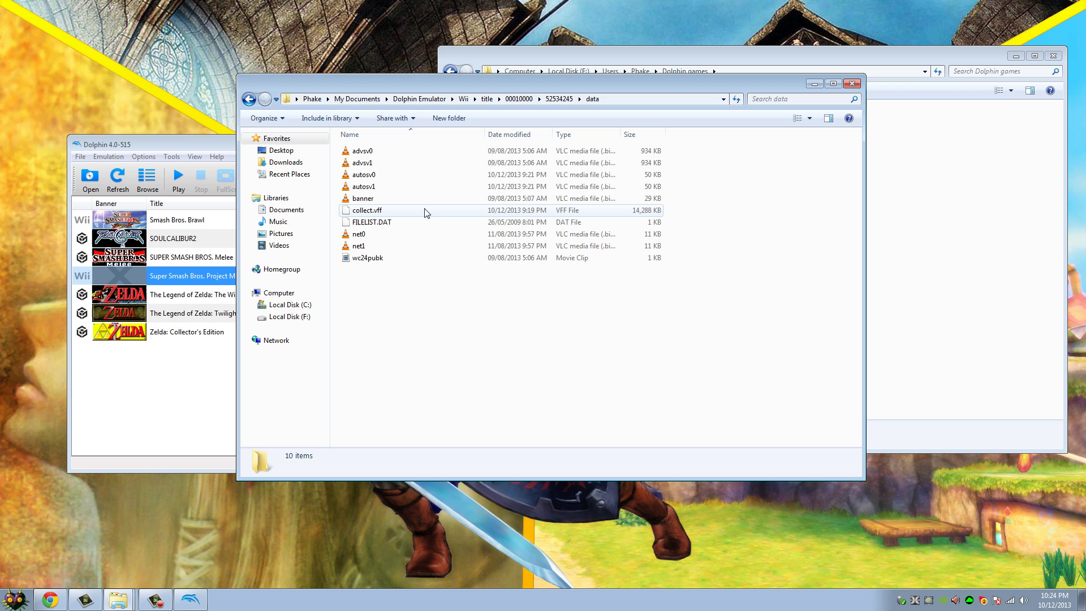
Step: Select and delete all ten save files in the data folder
left_click_drag(534, 386, 390, 146)
right_click(362, 180)
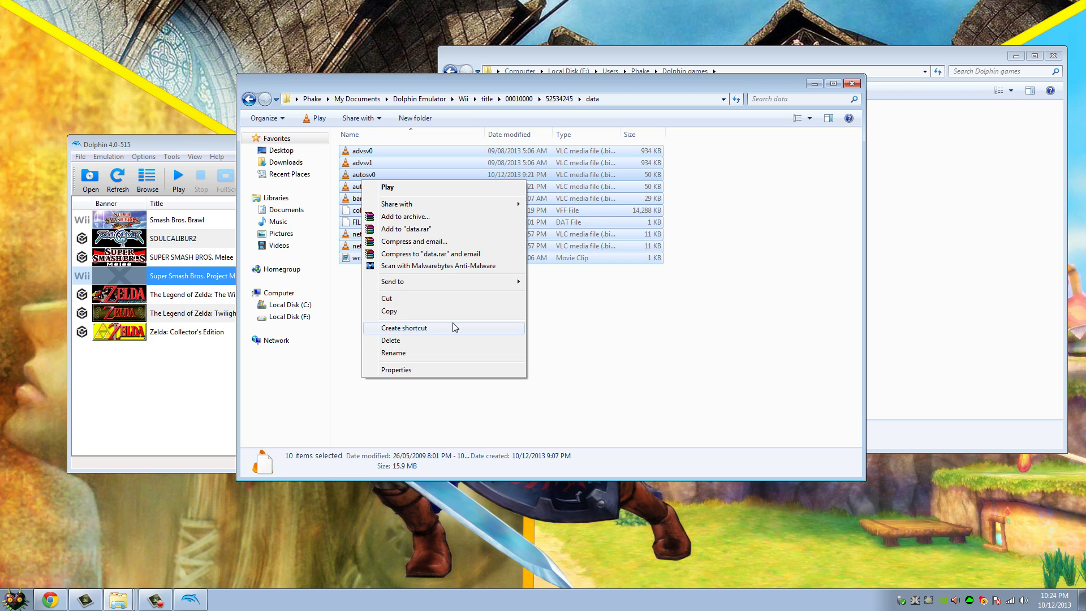
left_click(422, 340)
left_click(592, 308)
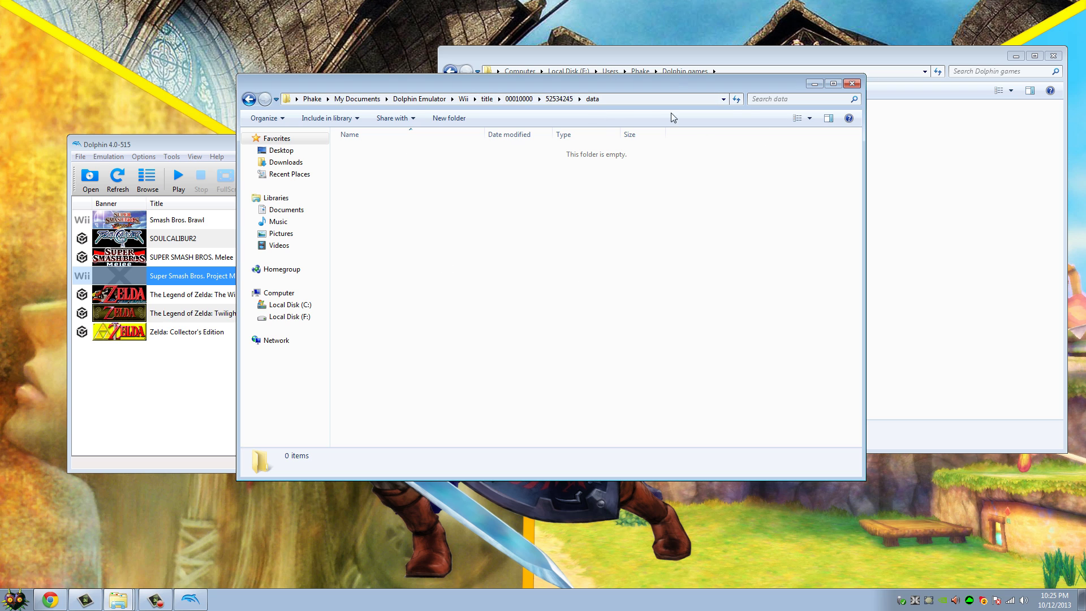
left_click_drag(849, 92, 851, 91)
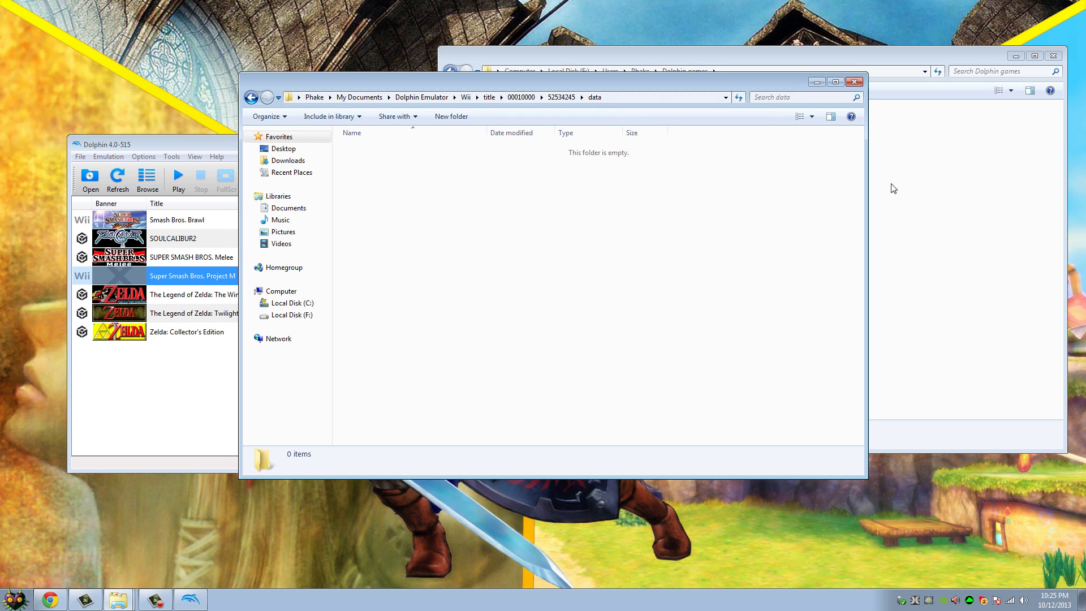
Step: Close the emptied data folder and return to Dolphin's list showing Project M at 7.2 GiB
left_click(855, 82)
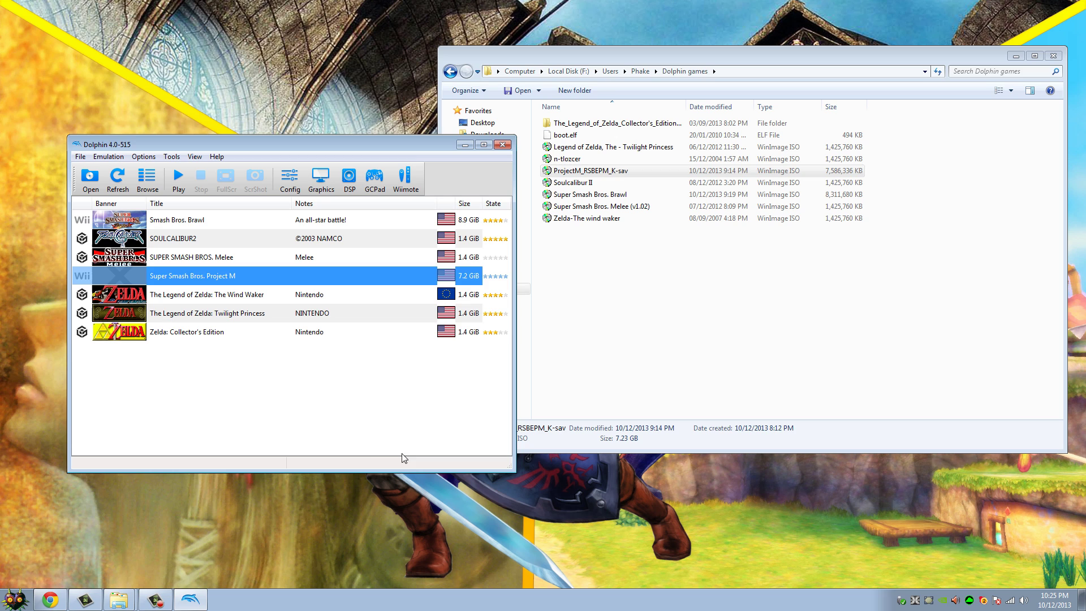
left_click(751, 334)
left_click(261, 410)
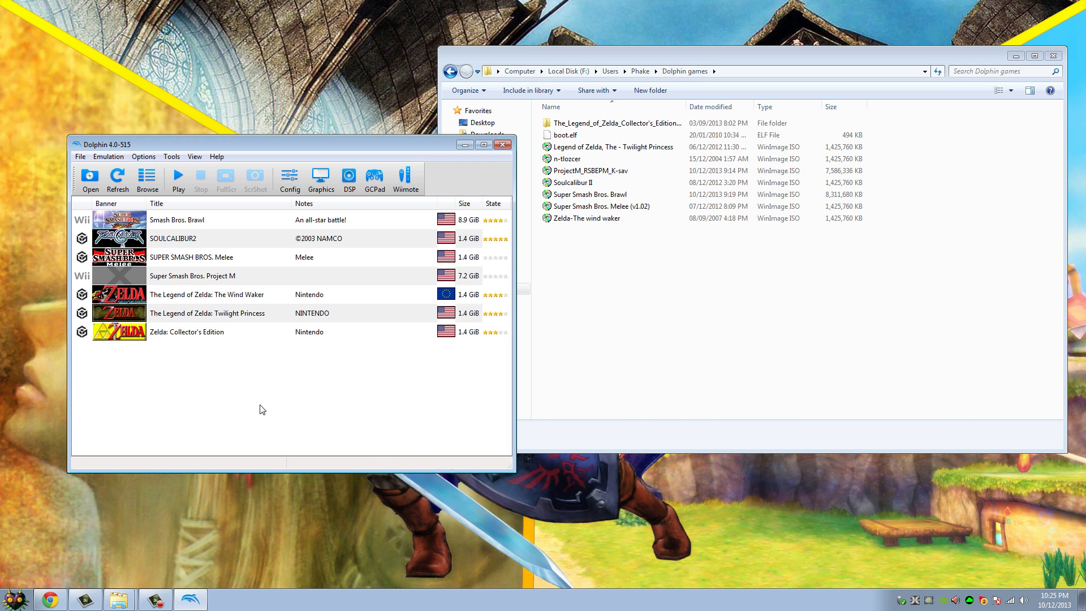
left_click(202, 278)
right_click(201, 276)
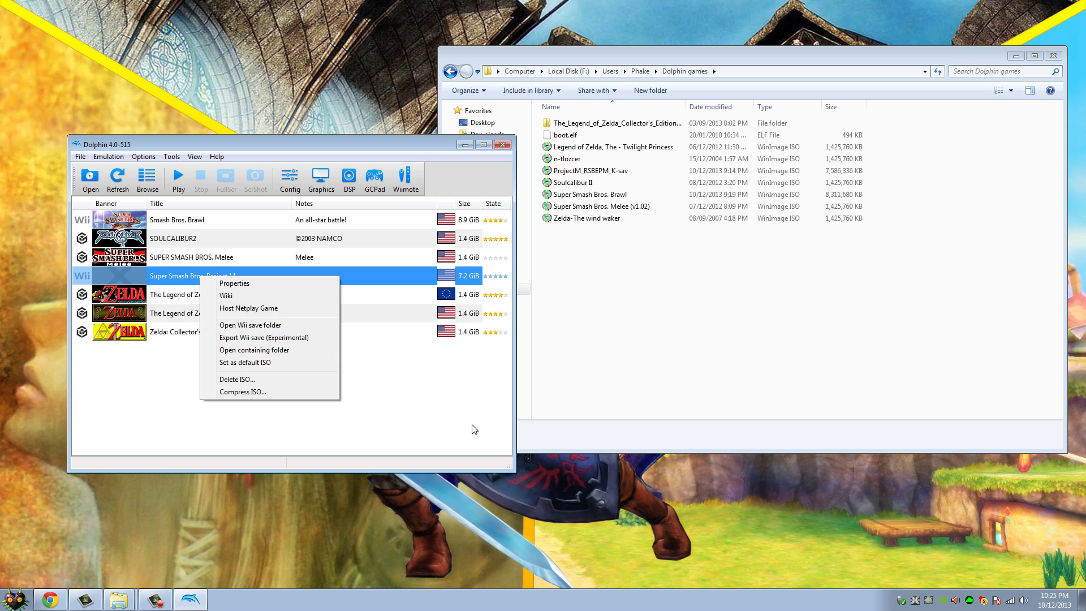
left_click(428, 402)
left_click(352, 373)
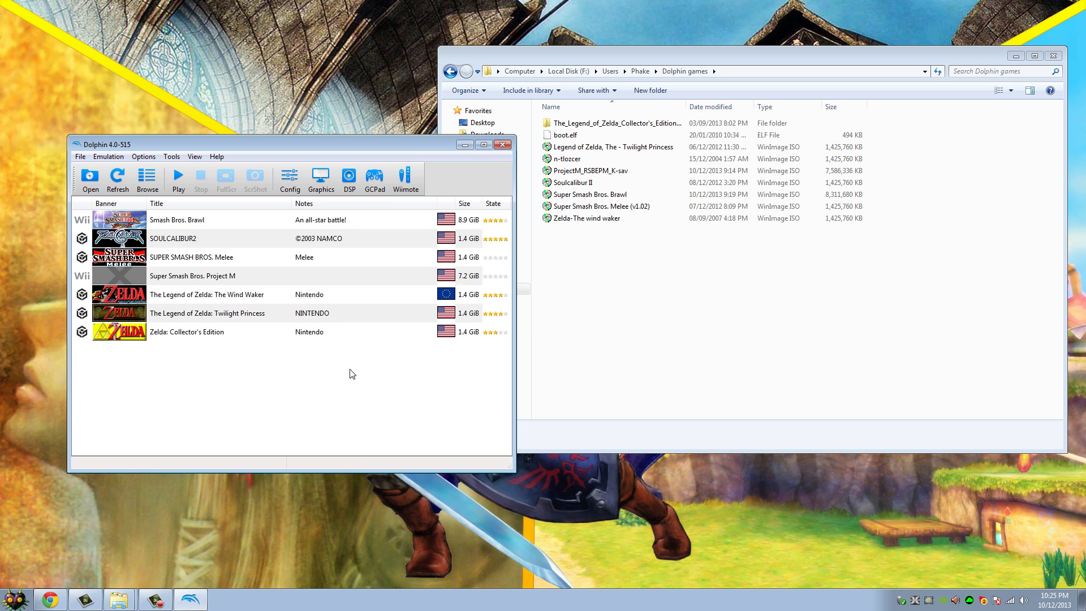
Step: Uncheck Insert SD Card on the Wii tab of Dolphin's Config and save with OK
left_click(300, 175)
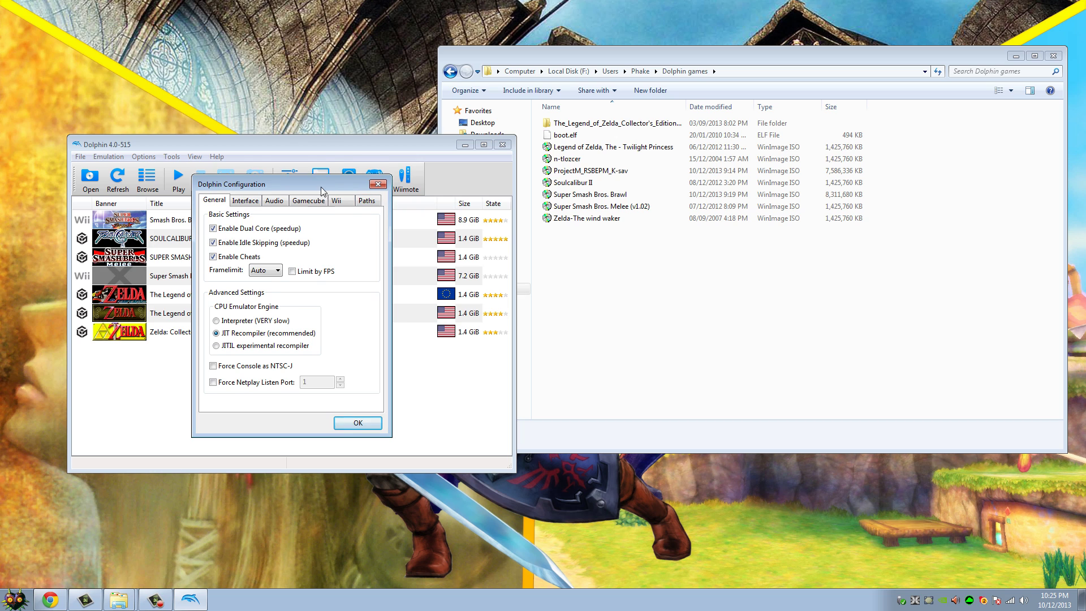
left_click_drag(320, 186, 269, 194)
left_click(285, 207)
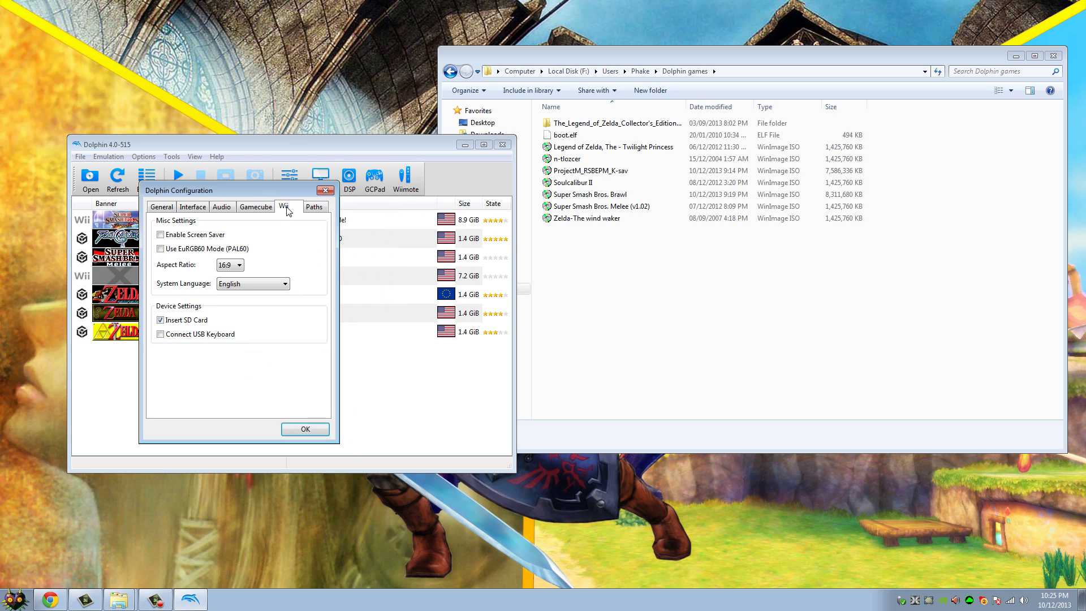
left_click(162, 320)
left_click_drag(199, 196, 393, 219)
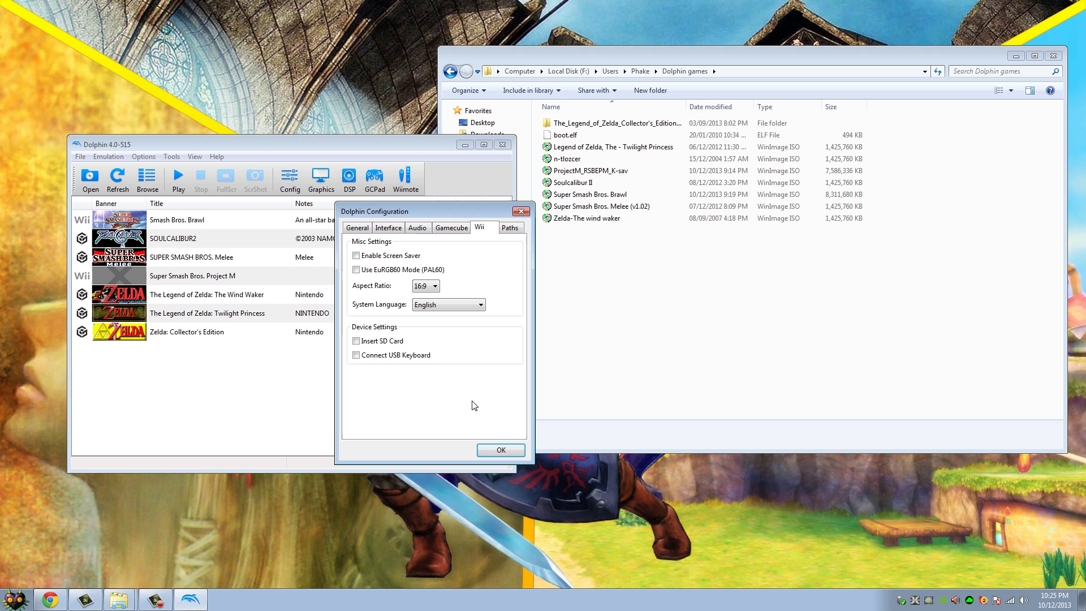
left_click(452, 231)
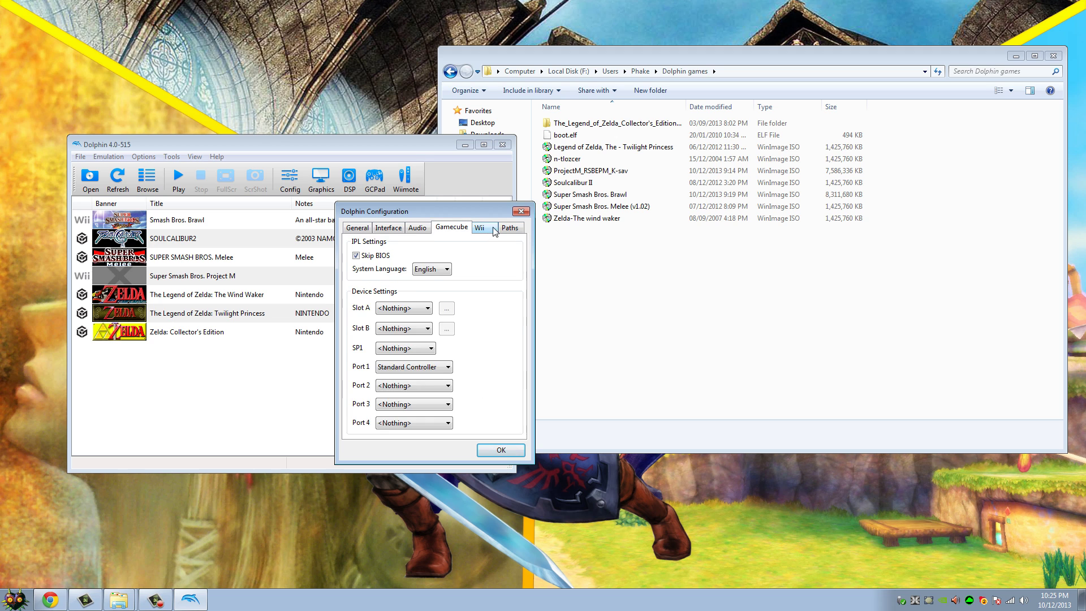
left_click(495, 227)
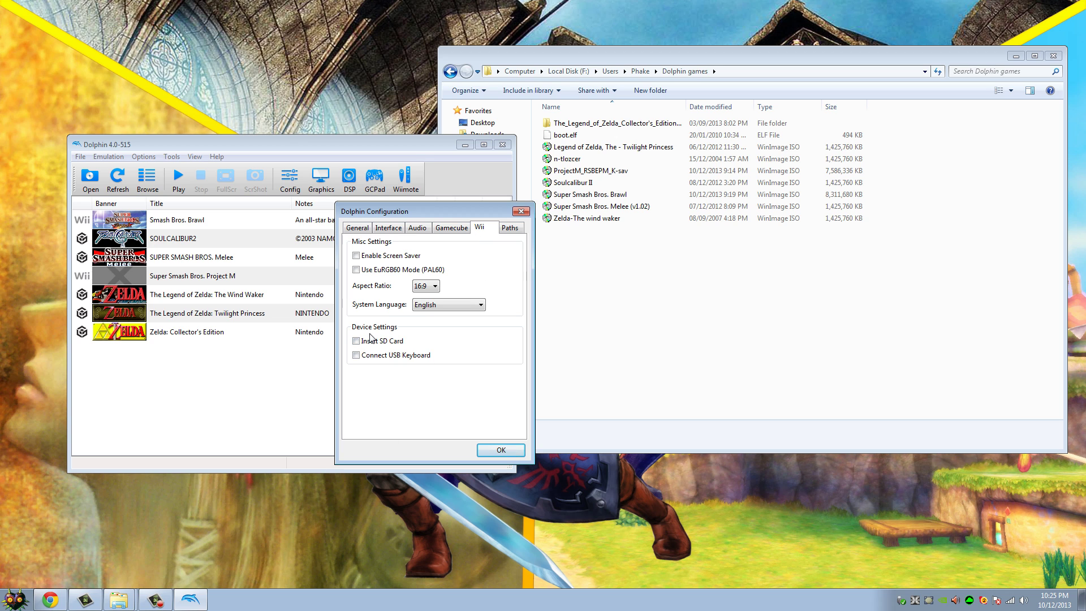
left_click(487, 452)
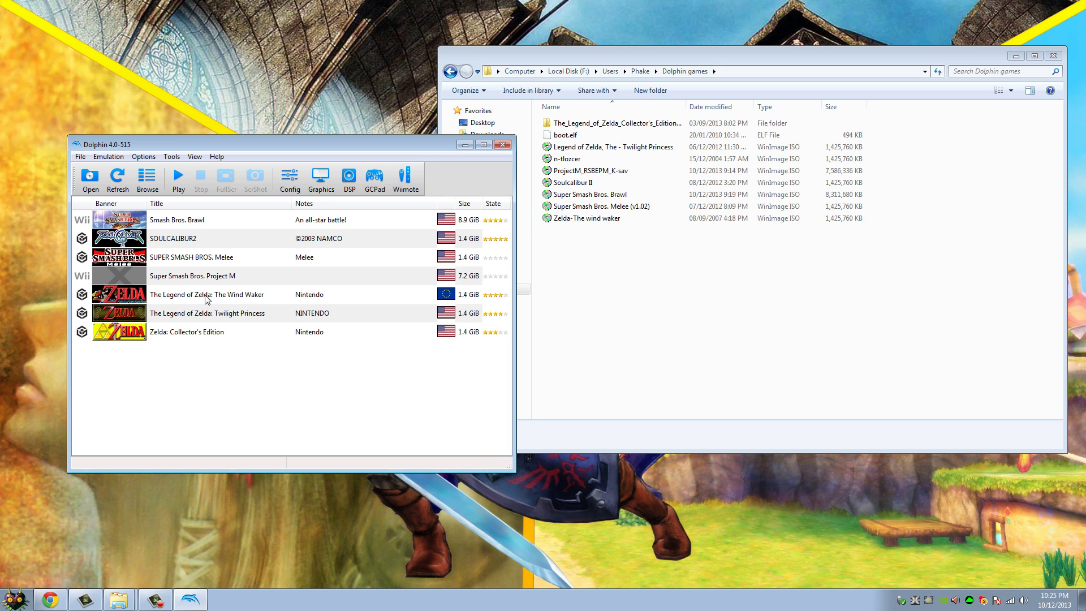
Step: Close the game folder window and move Dolphin to the screen centre
left_click(252, 281)
left_click(711, 295)
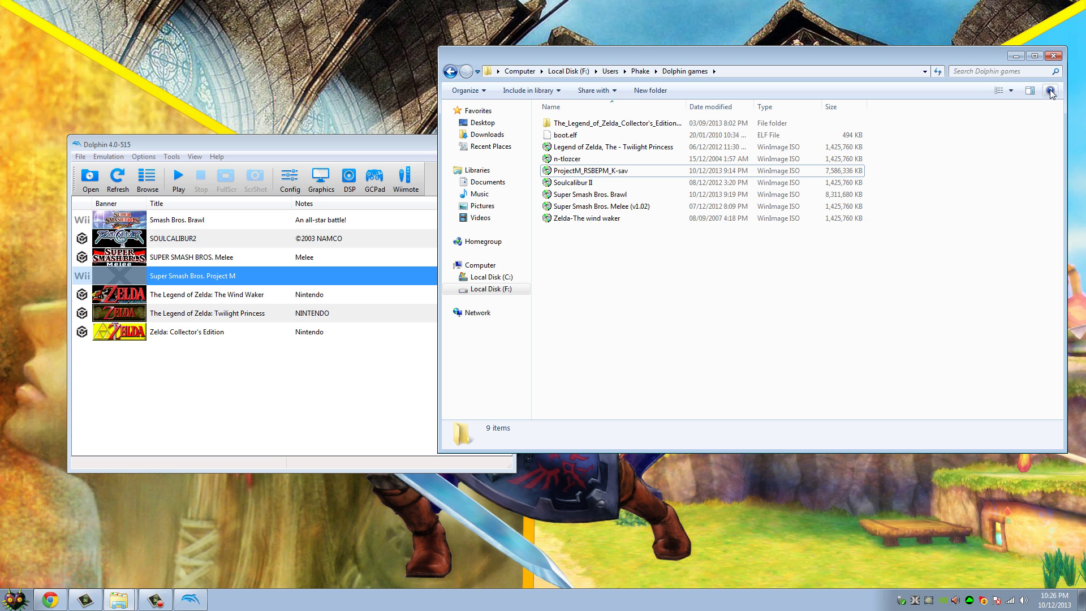
left_click(1053, 56)
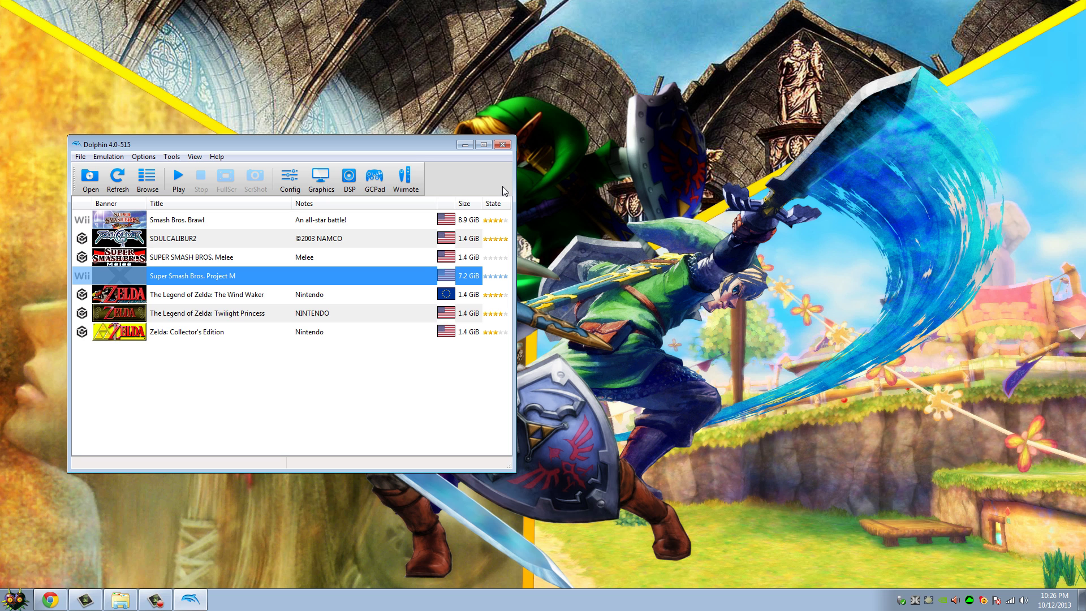
left_click(681, 345)
left_click_drag(398, 147, 555, 134)
left_click(572, 411)
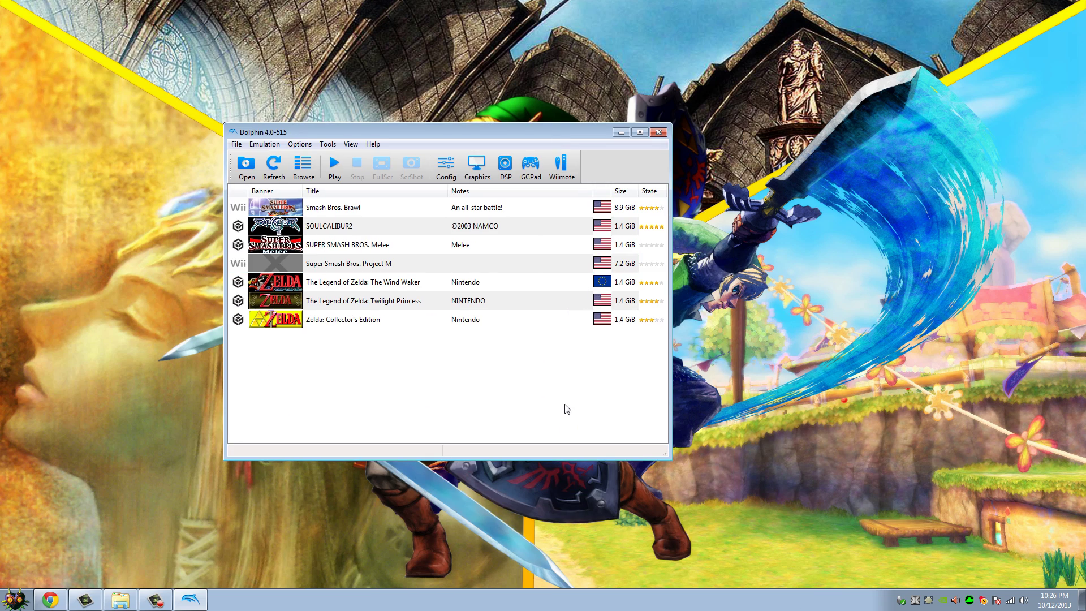
Step: Browse the Tools and View menus without changes, then select Super Smash Bros. Project M
left_click(330, 146)
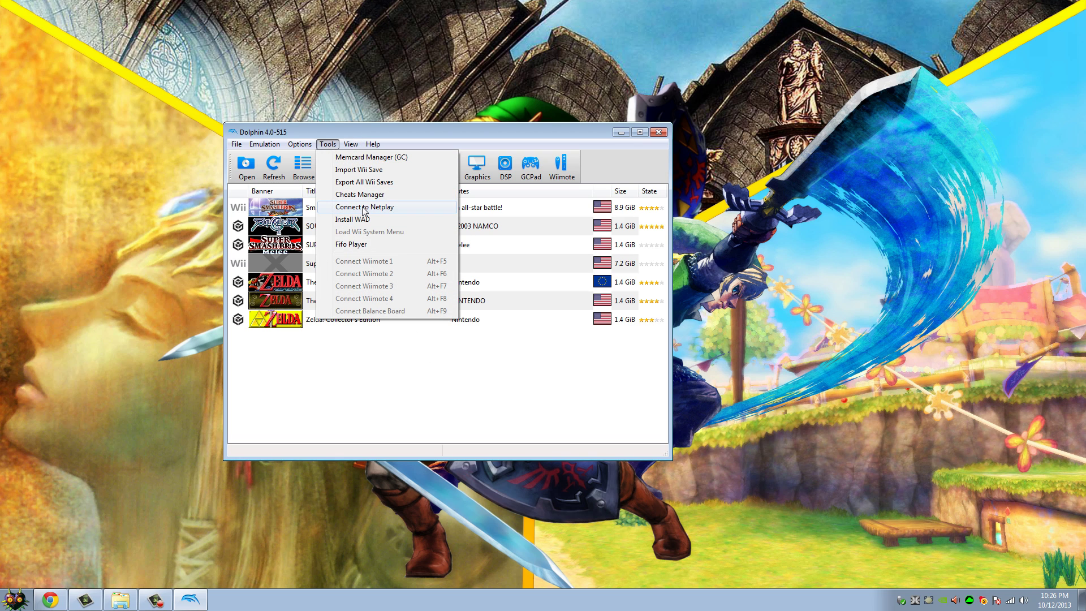
left_click(478, 394)
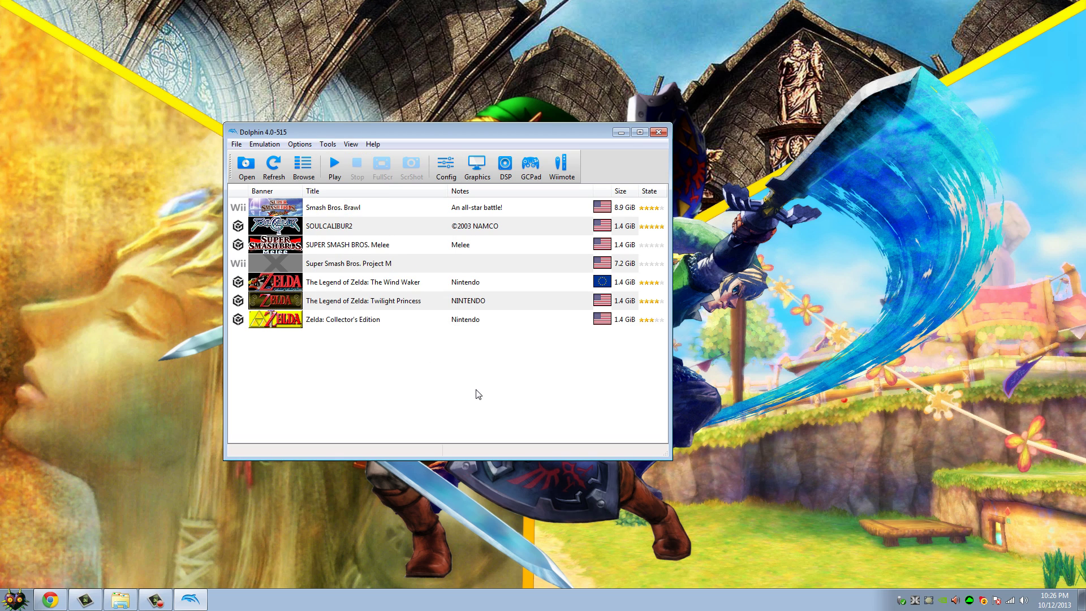
left_click(329, 145)
left_click(550, 467)
left_click(350, 144)
left_click(389, 367)
left_click(346, 263)
Step: Host a netplay game of Super Smash Bros. Project M (RSBEPM), then quit the NetPlay window
right_click(363, 264)
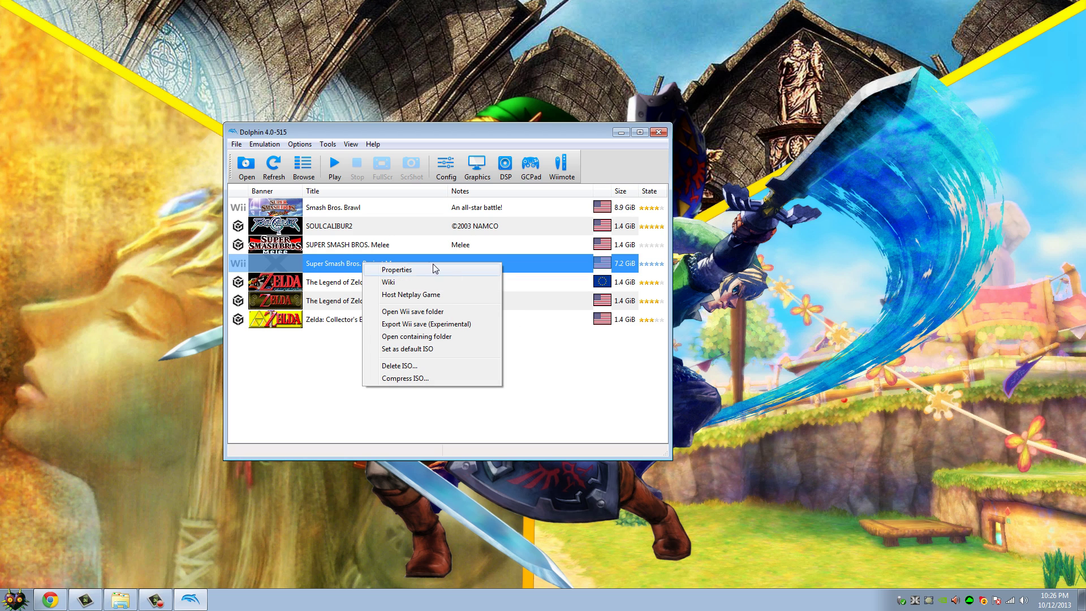
left_click(447, 294)
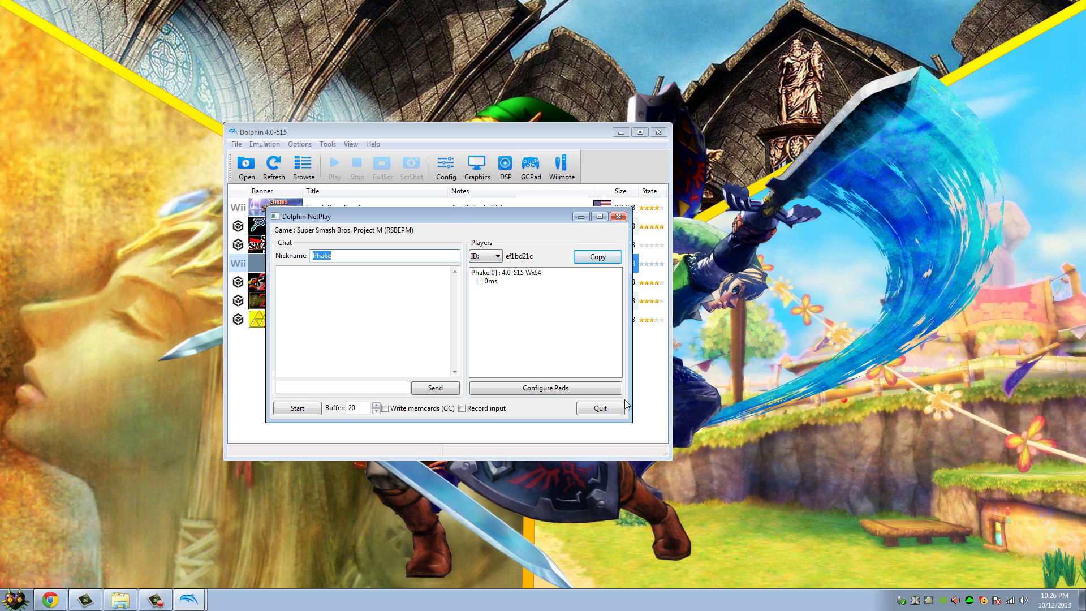
left_click(600, 408)
left_click(308, 265)
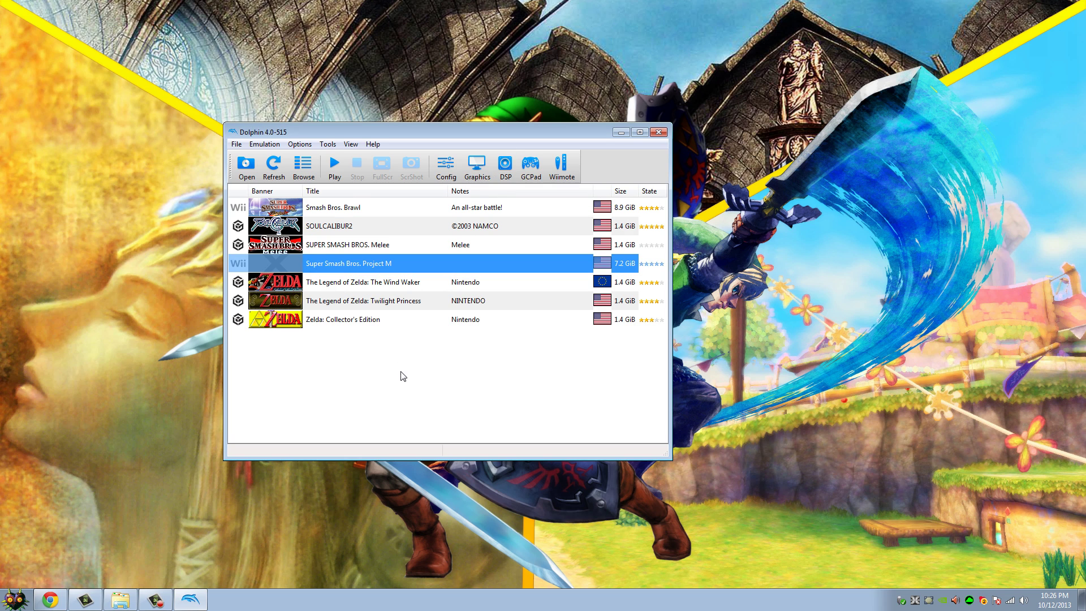
left_click(402, 376)
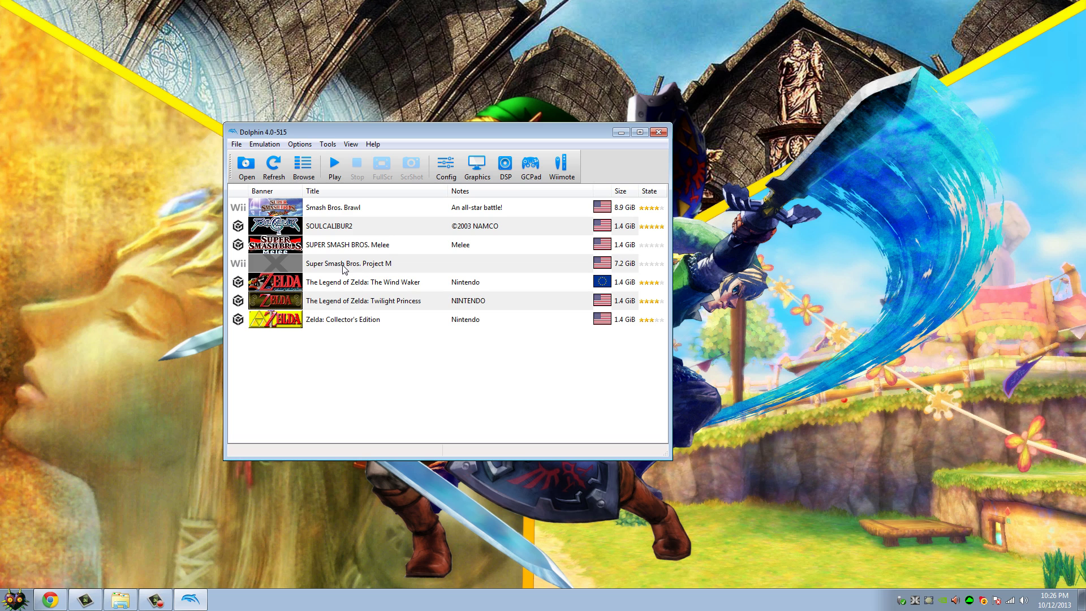
Step: Launch Super Smash Bros. Project M, decline creating a save file, and lower emulator volume to 8
double_click(343, 264)
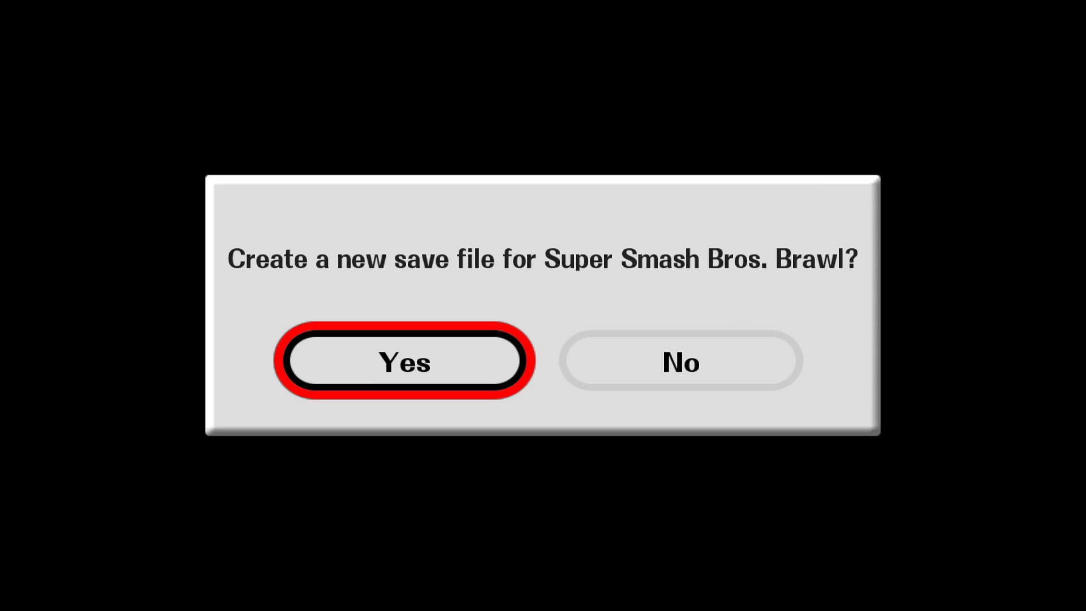
key("Right")
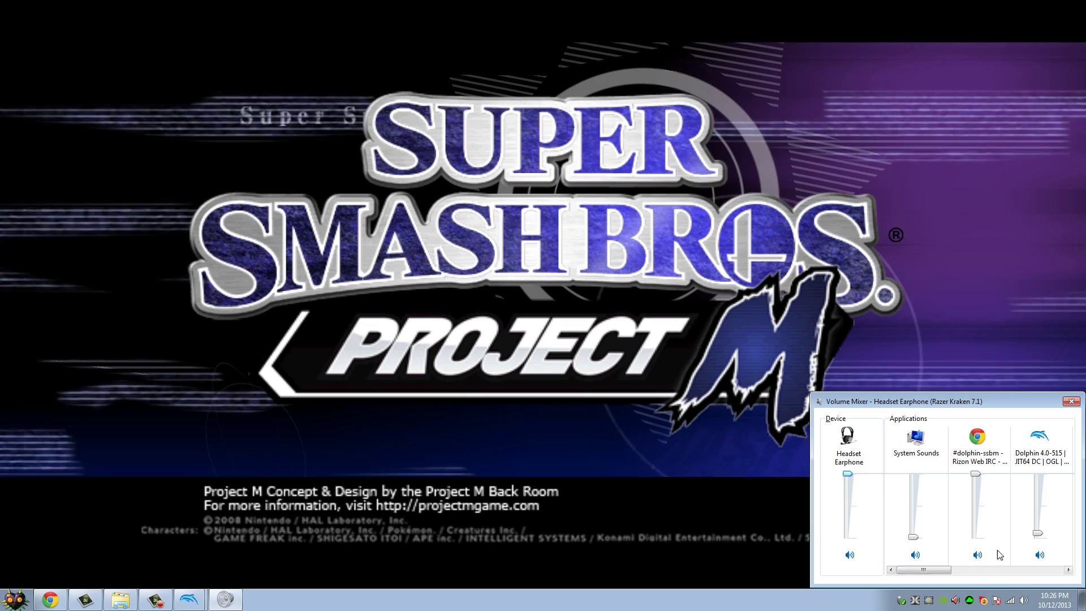
left_click_drag(1039, 475, 1040, 540)
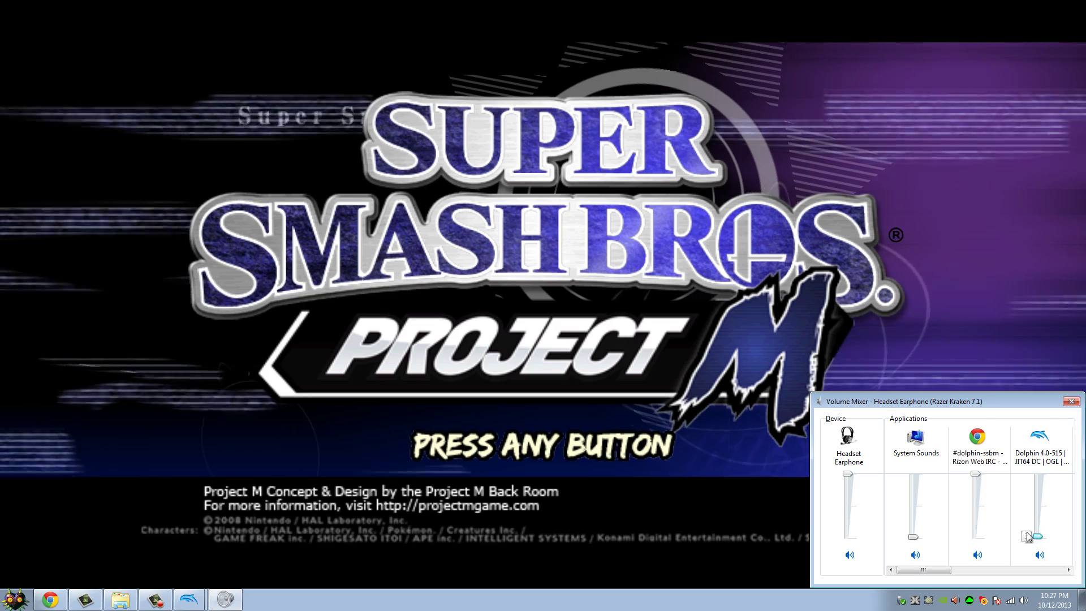
Step: Go from the title screen into Versus and pick Link as Player 1
key("Return")
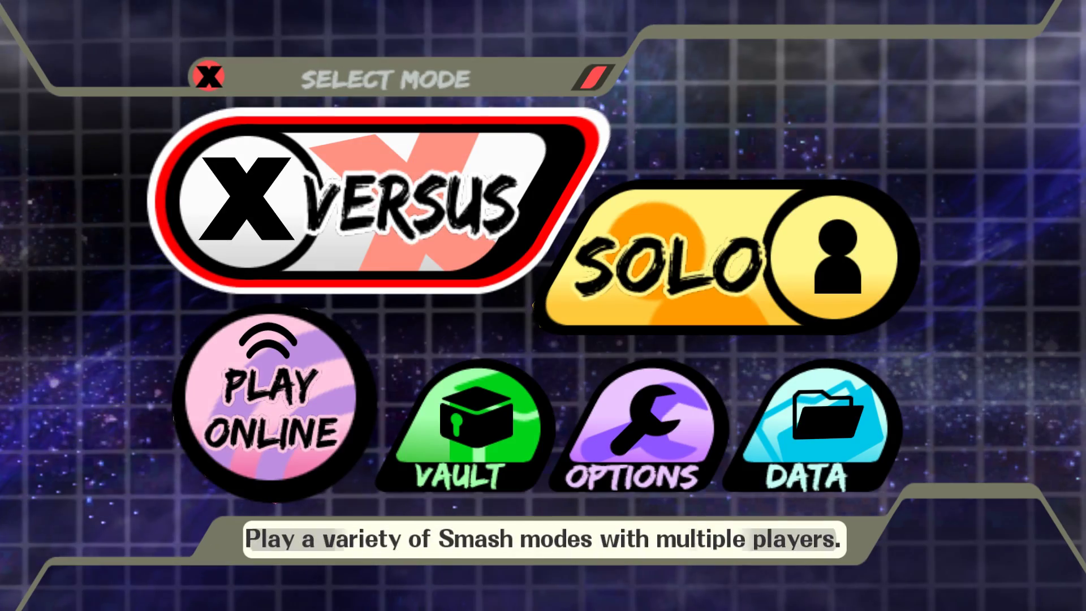
key("Return")
key("Return")
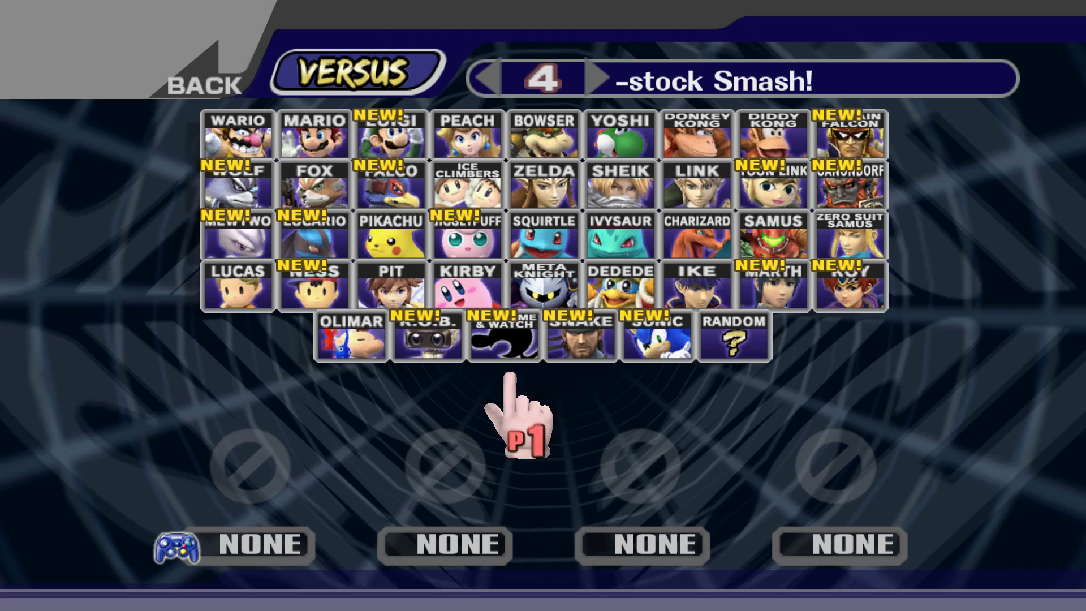
left_click(656, 322)
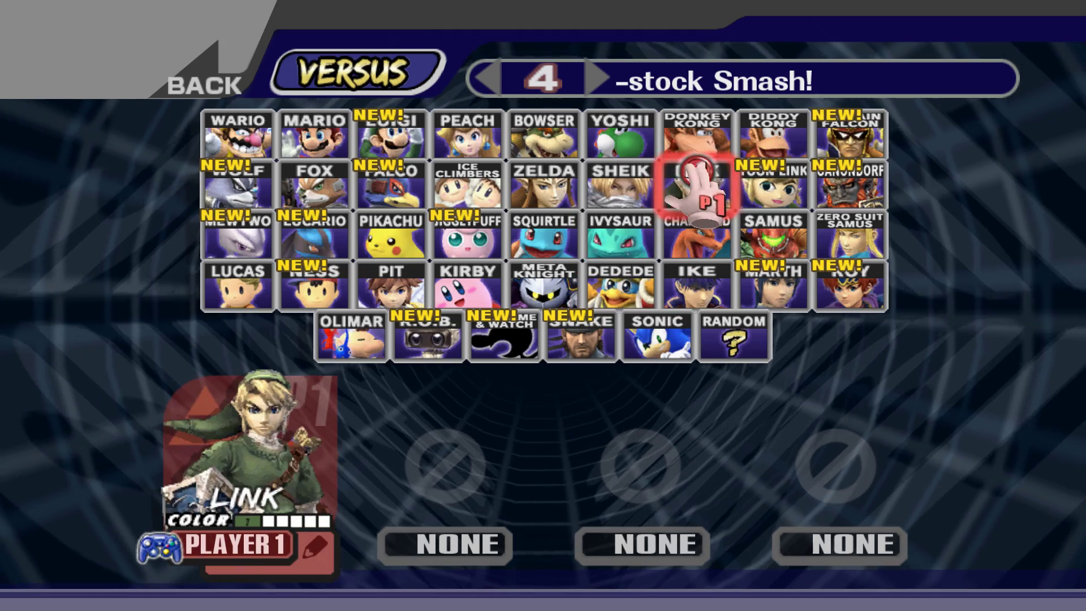
Step: In the match rules, set Item Switch to None so items are off
left_click(696, 82)
key("Down")
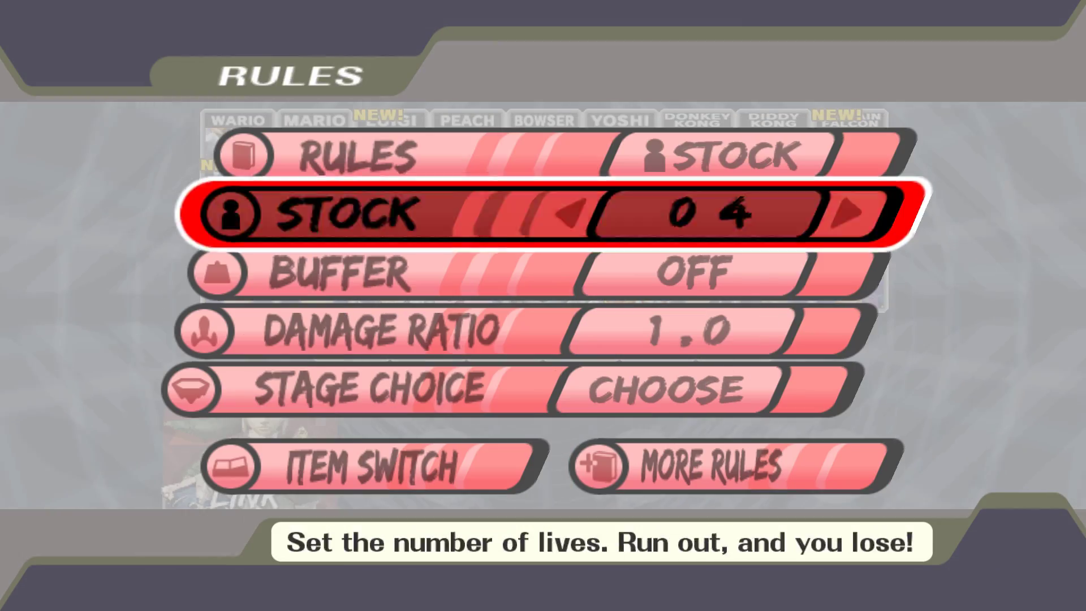
key("Down")
key("Down")
key("Down")
key("Down")
key("Return")
key("Left")
key("Left")
key("Escape")
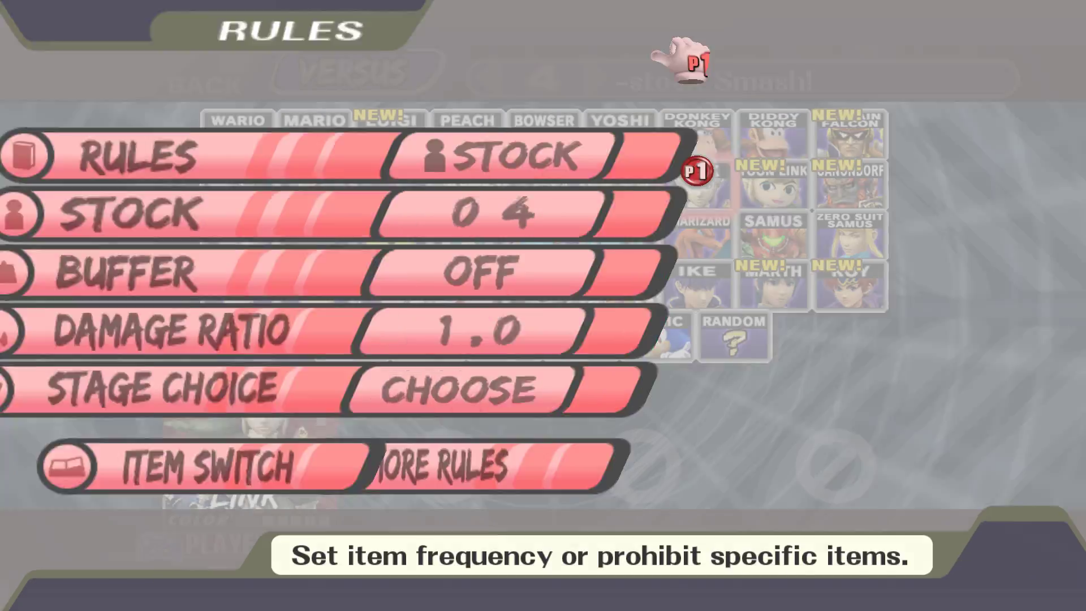
Step: Give Link his blue costume, keep Player 1's name, then back out and request stopping emulation
key("x")
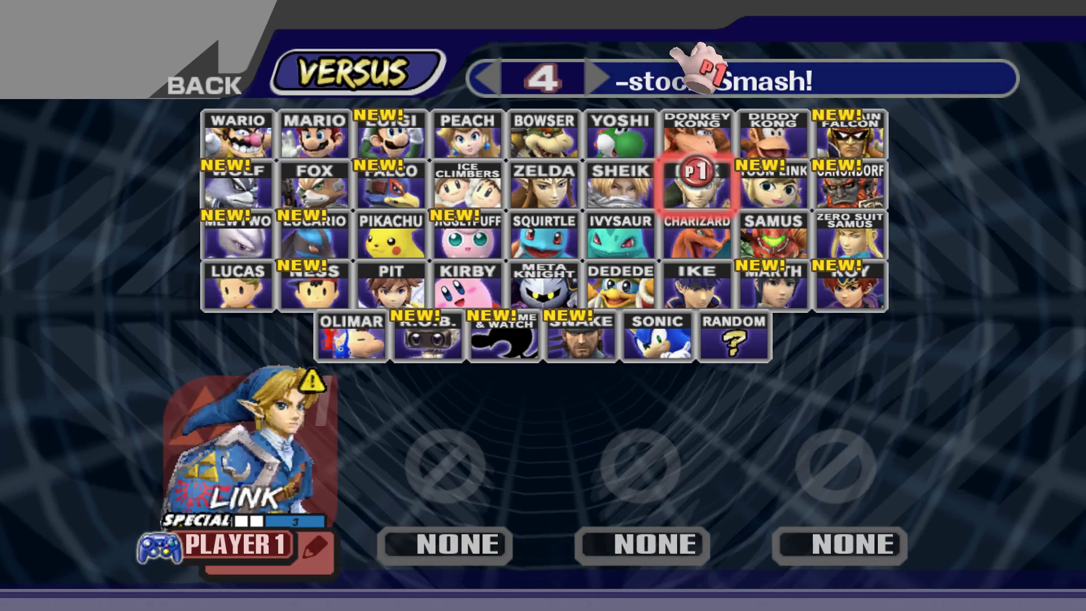
left_click(238, 544)
key("Return")
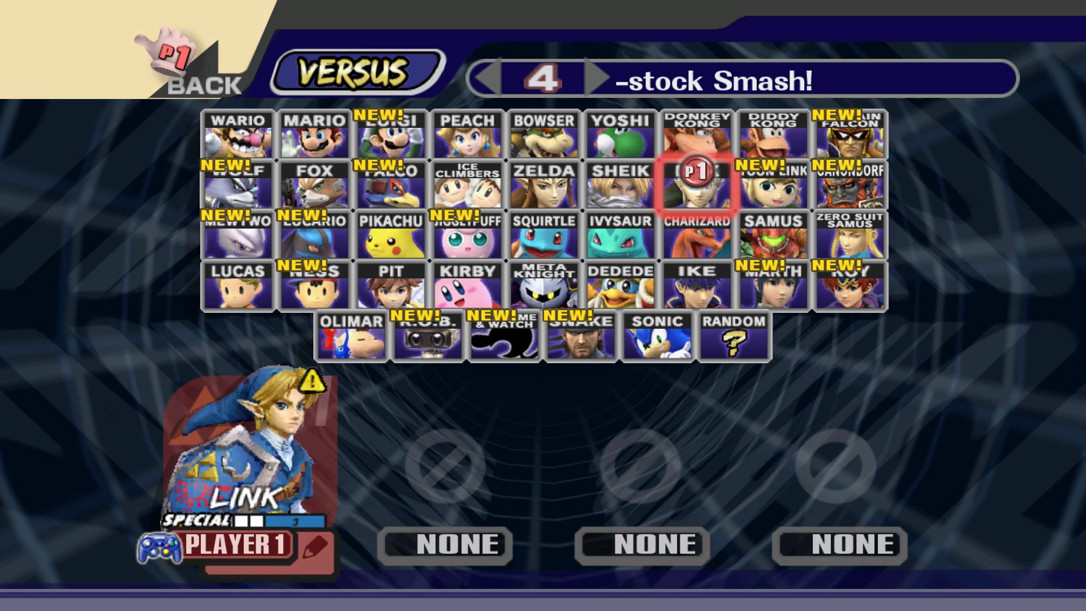
key("x")
key("z")
key("Escape")
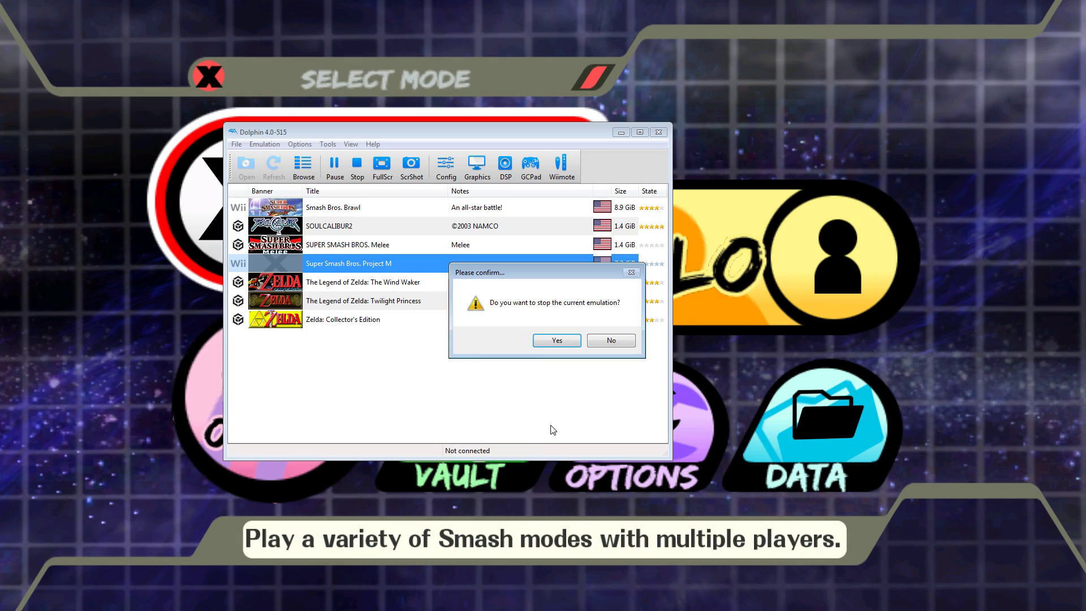
Step: Confirm stopping emulation, close the Volume Mixer window, and exit Dolphin
left_click(545, 342)
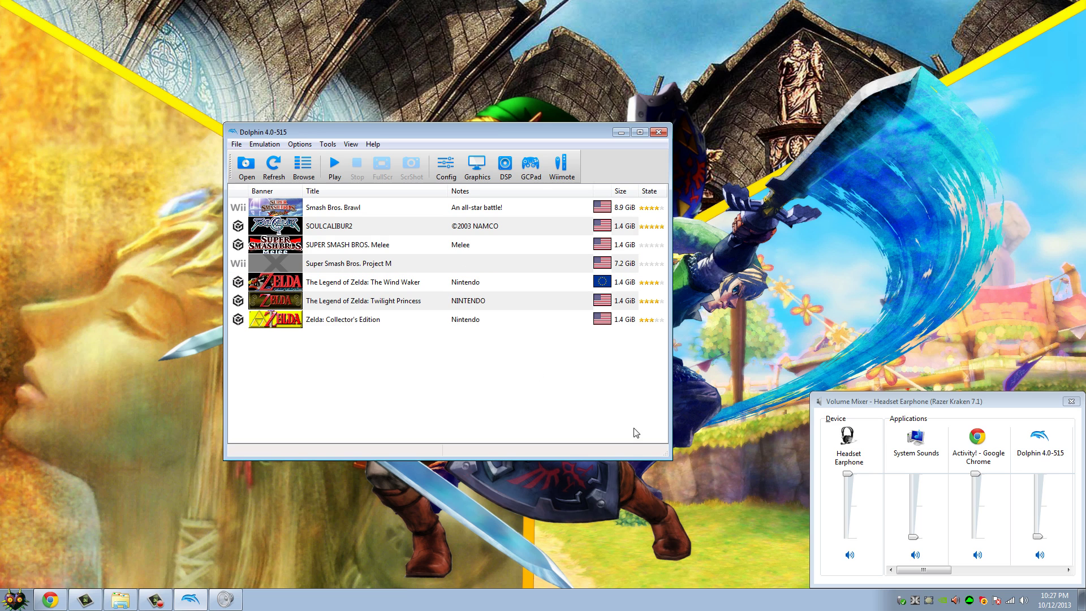
left_click(1070, 401)
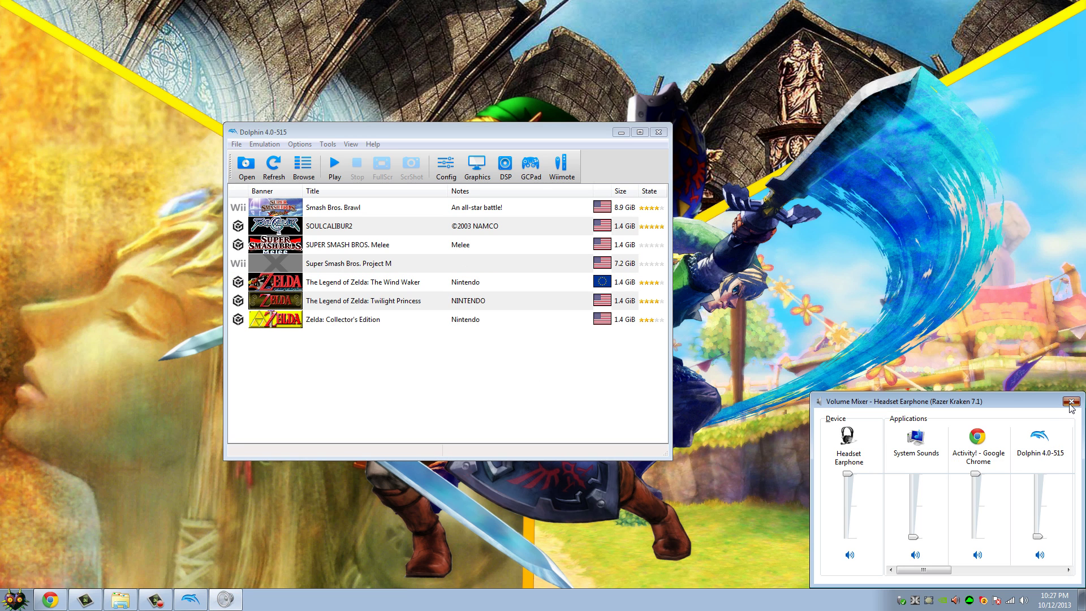
left_click(1070, 402)
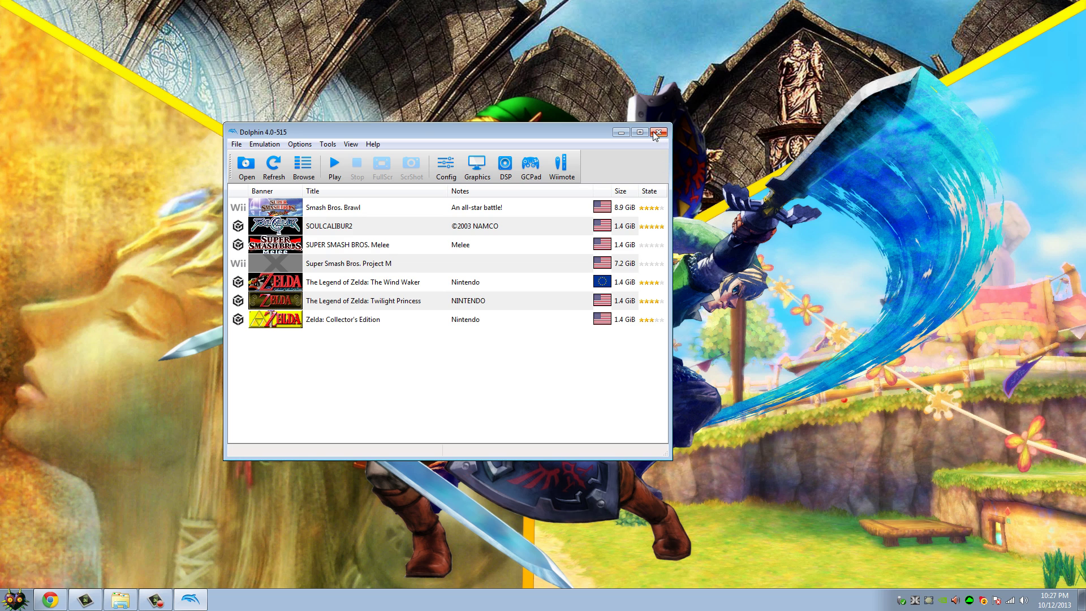
left_click(658, 132)
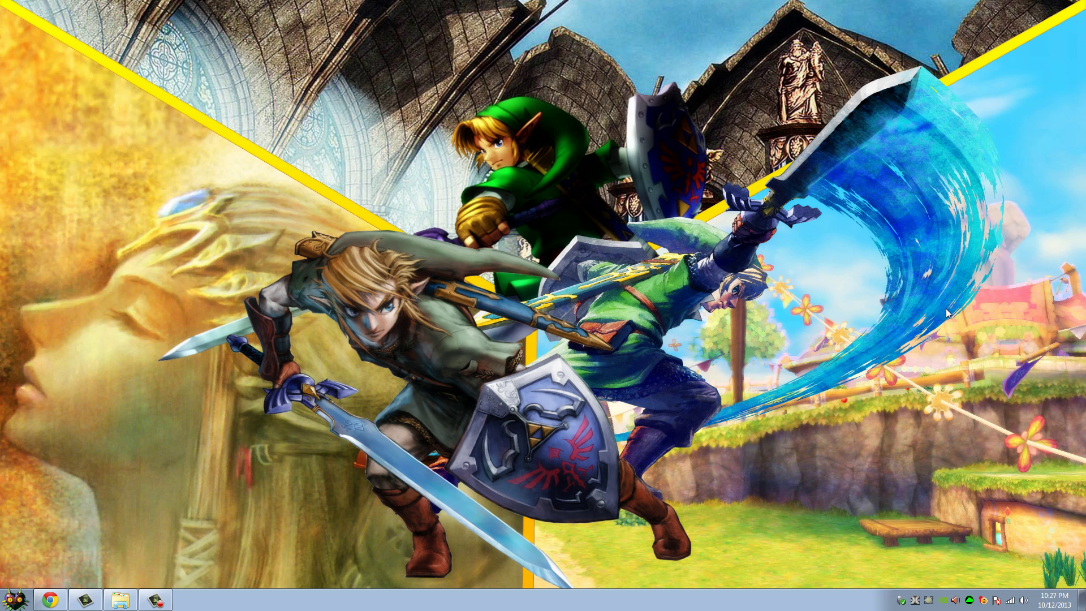